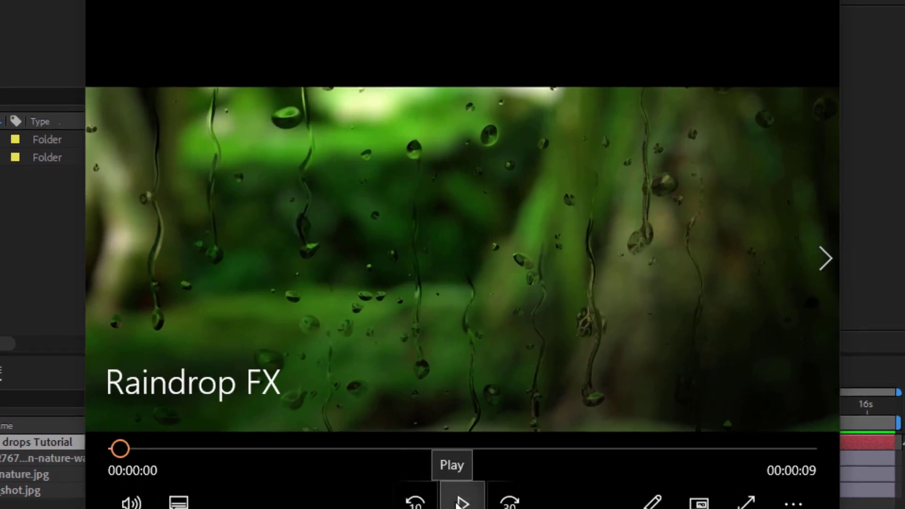
Step: Play the finished Raindrop FX video and return to the After Effects project
click(456, 483)
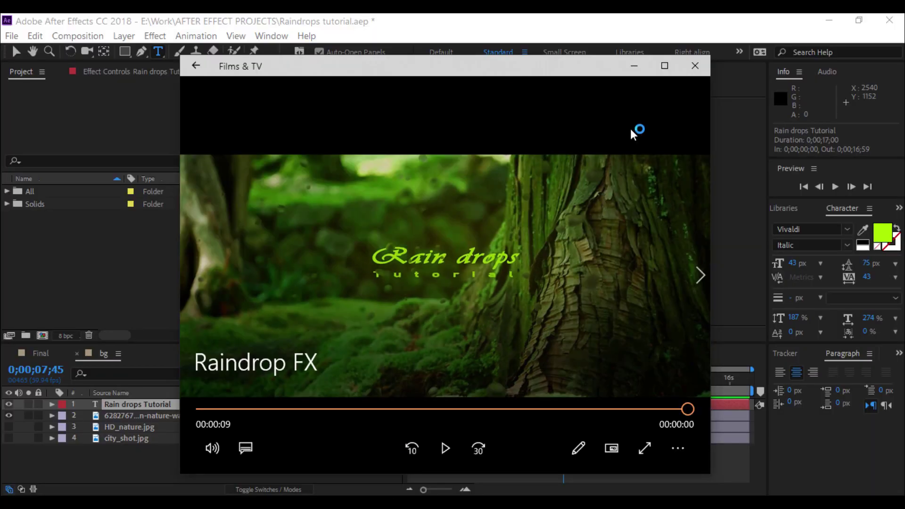
click(637, 65)
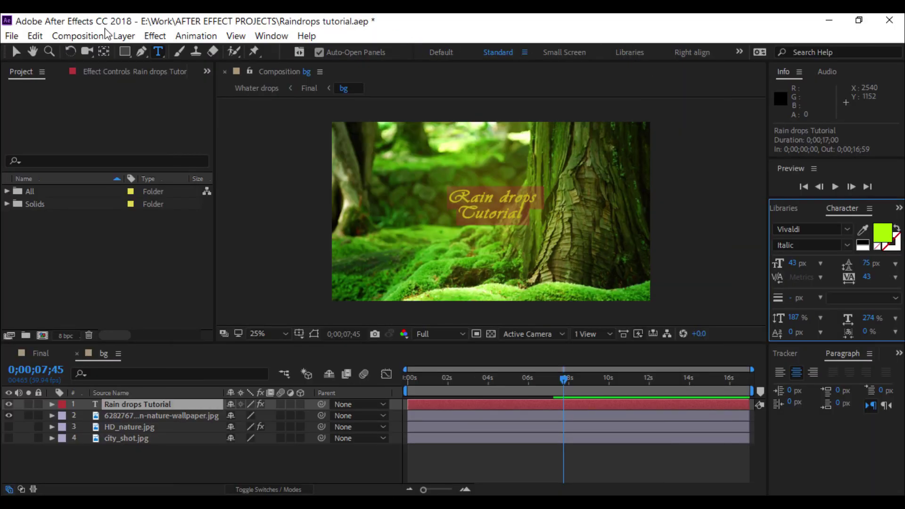
Step: Start a new composition named Drop, 200 px wide and 1080 px high
click(87, 36)
click(87, 51)
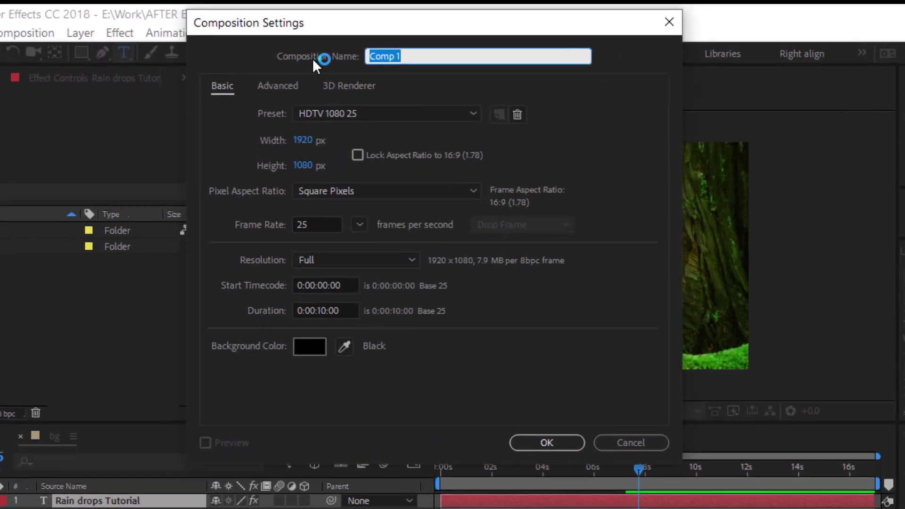
text(Dr)
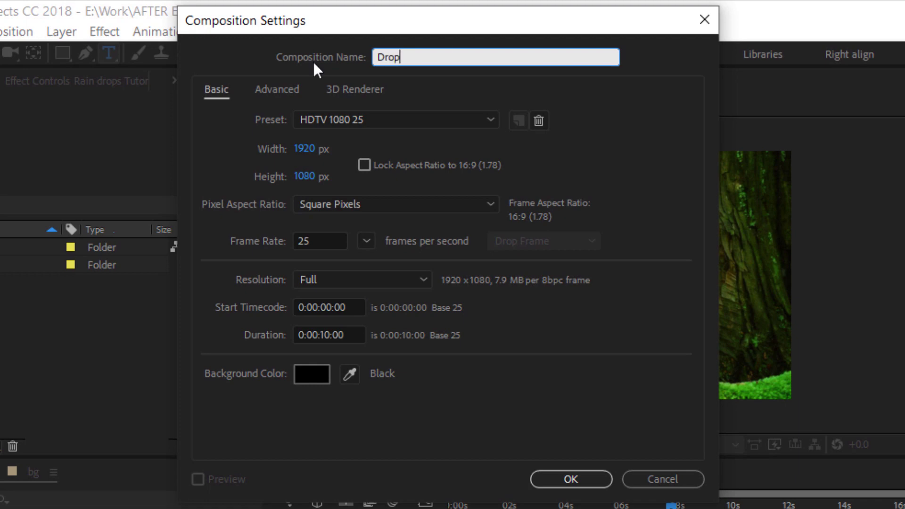
text(op)
click(307, 146)
text(200)
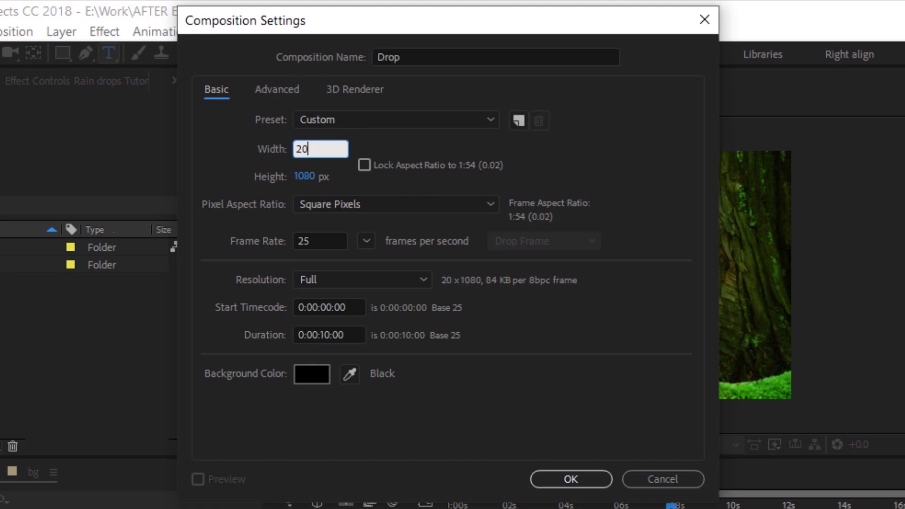
click(304, 177)
key(Return)
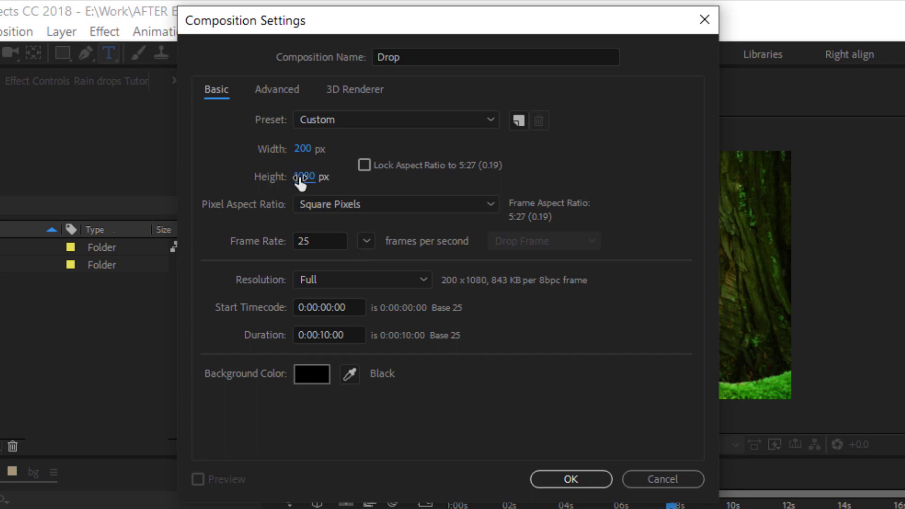
Step: Create the composition with Square Pixels, a 25 fps frame rate and a duration of 0:00:10:00
click(330, 202)
click(333, 226)
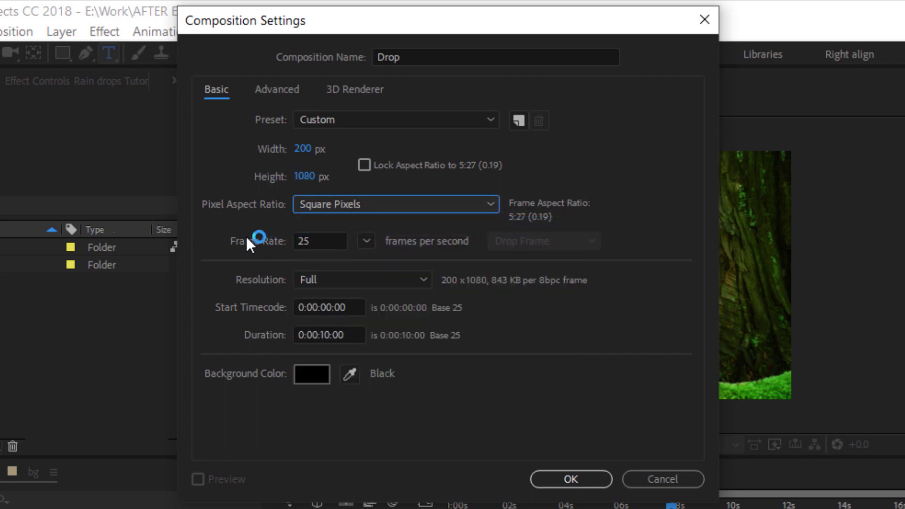
click(317, 242)
key(Return)
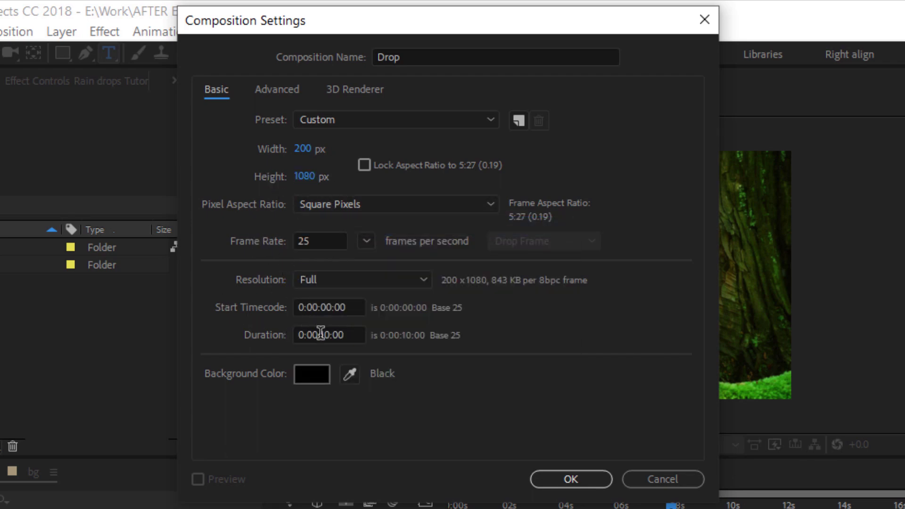
click(328, 335)
key(Return)
click(571, 479)
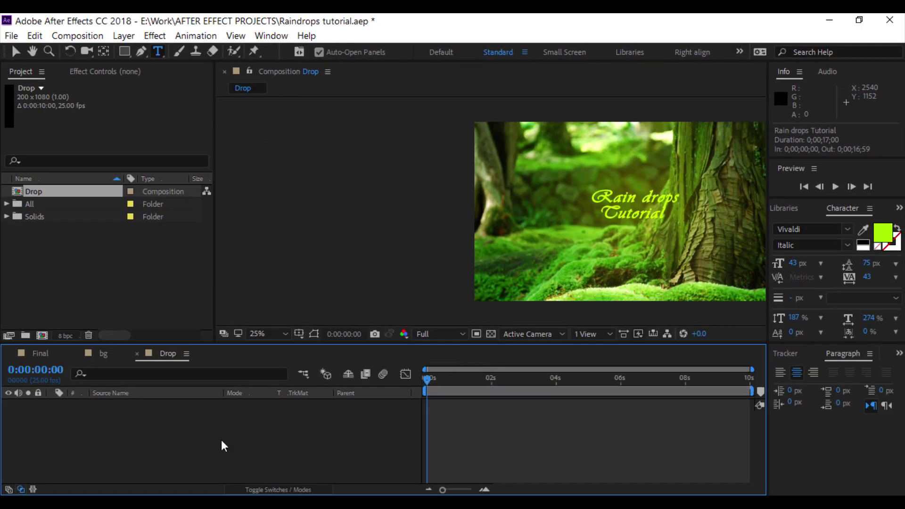
Step: Close the bg timeline and add a white 200 x 1080 px solid named Drop to the Drop composition
click(76, 354)
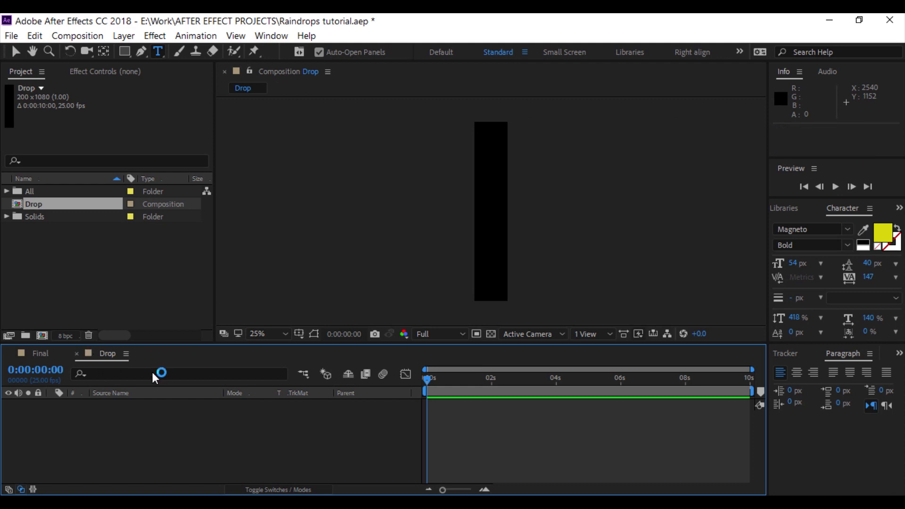
right_click(150, 432)
mouse_move(199, 293)
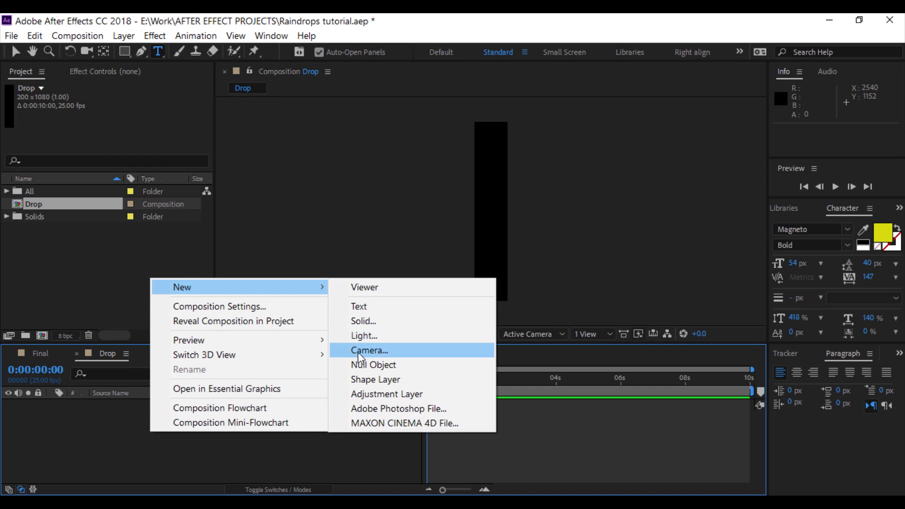
click(369, 323)
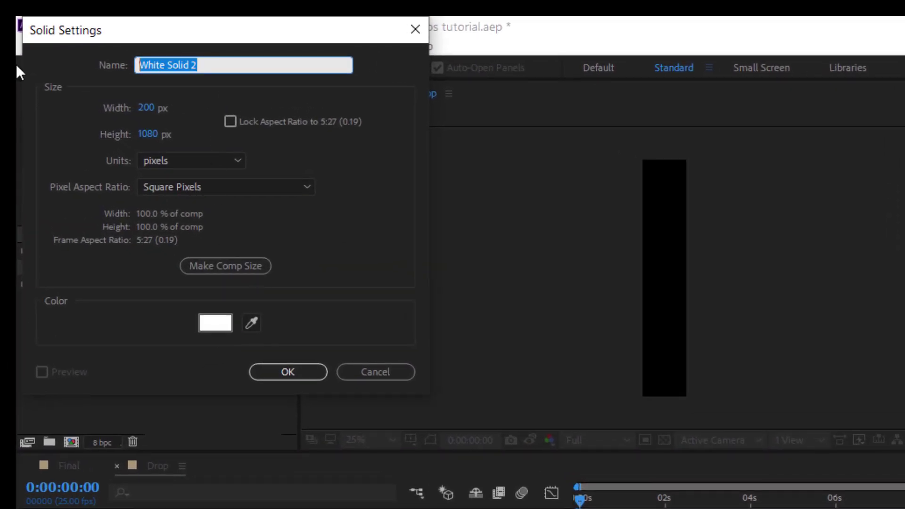
text(Drop)
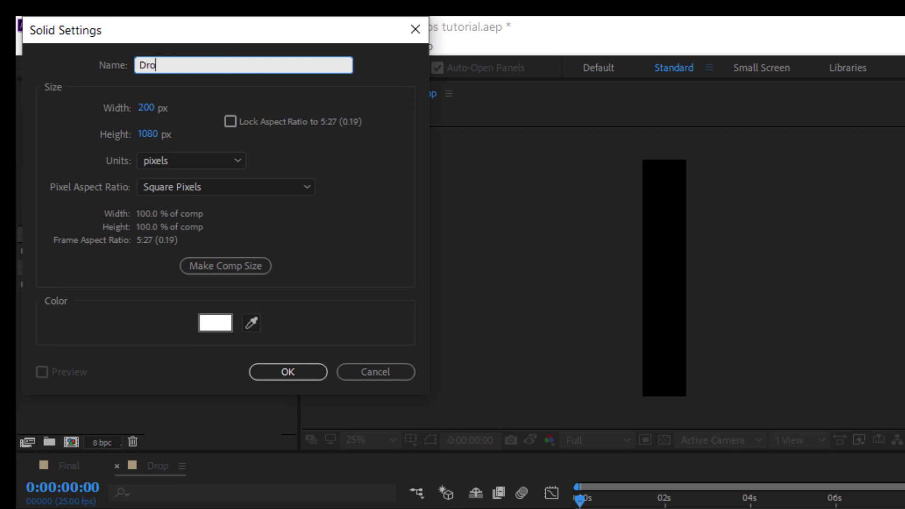
click(280, 375)
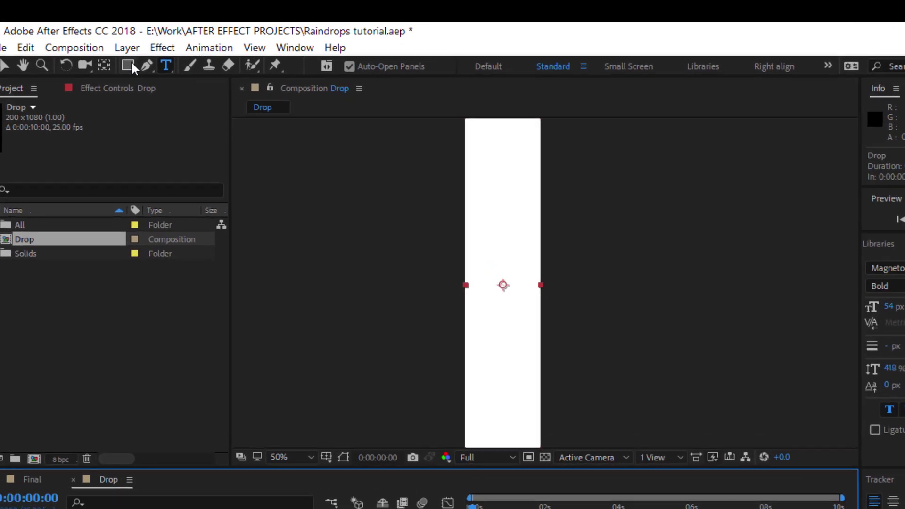
Step: Draw a thin vertical rectangle mask on the Drop solid, about 6 px wide and 742 px tall
click(124, 51)
click(179, 91)
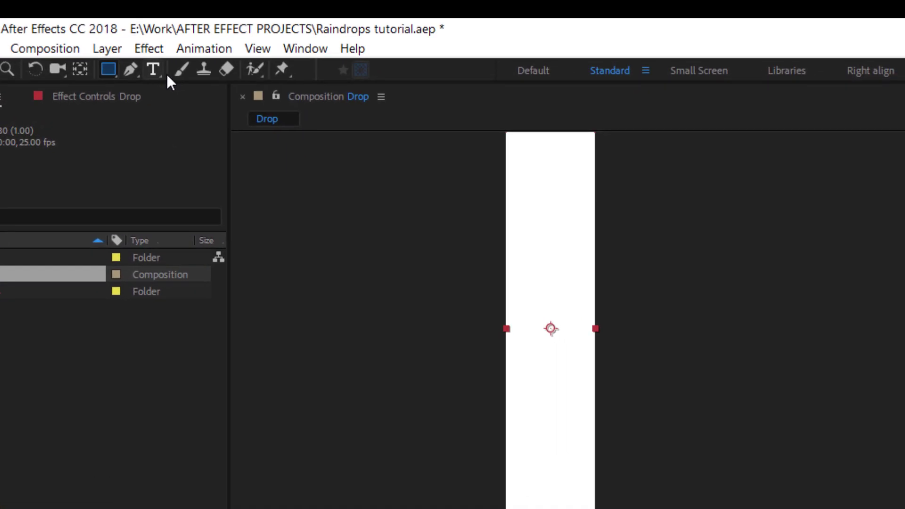
drag(565, 165, 578, 254)
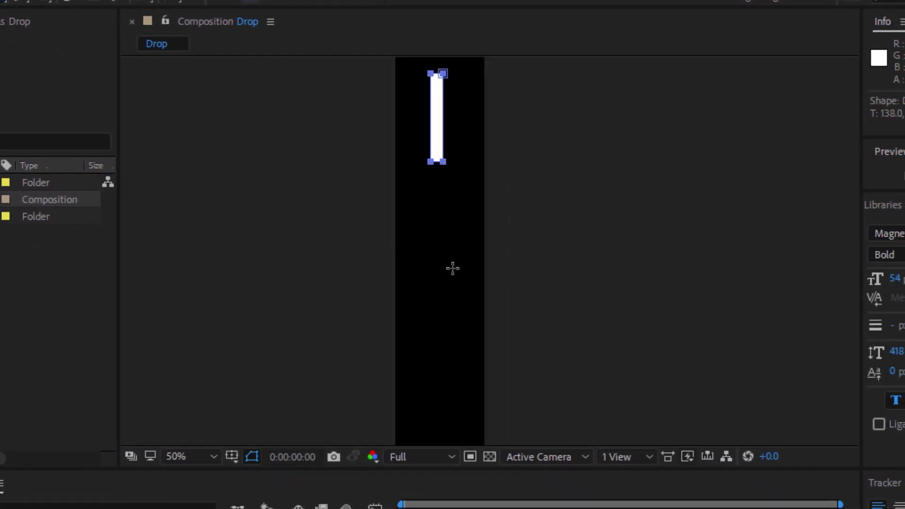
drag(453, 269, 434, 404)
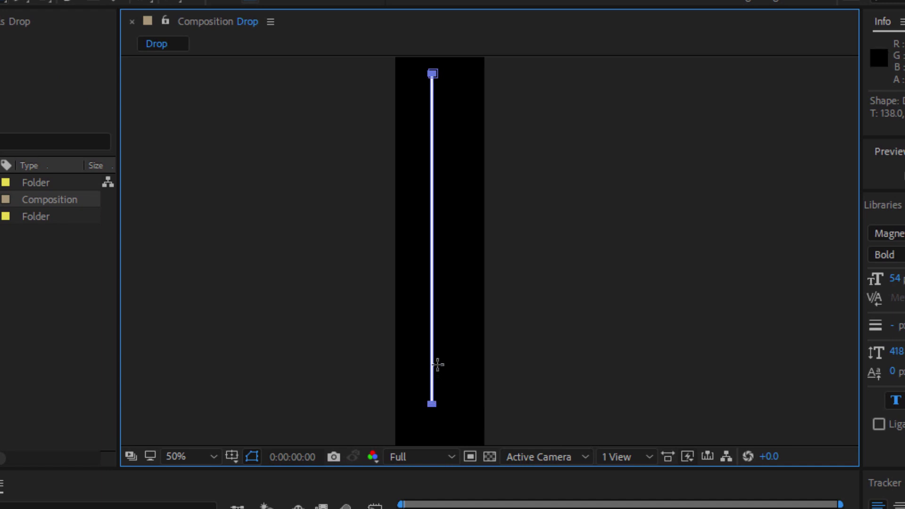
Step: Shift the rectangle mask 17.5 px sideways to the composition's horizontal center and show the layer alignment options
scroll(438, 364, up, 2)
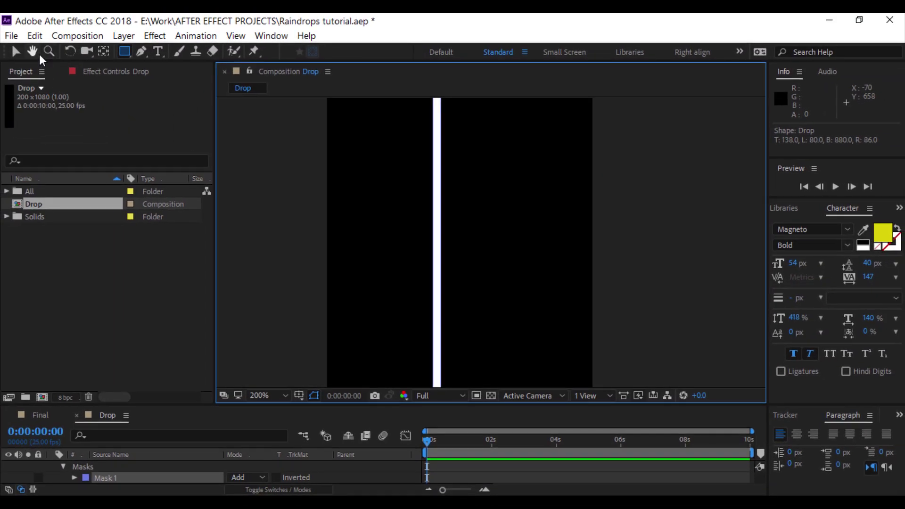
key(v)
click(443, 227)
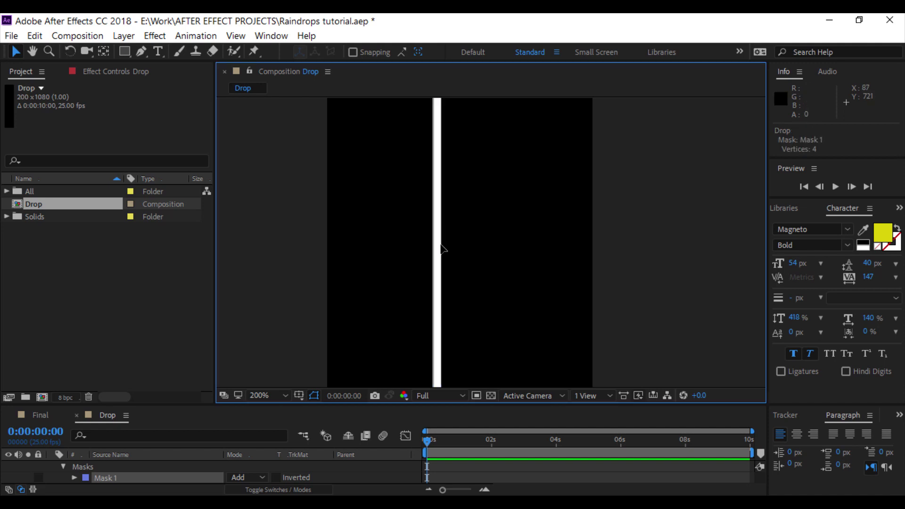
drag(439, 248, 463, 249)
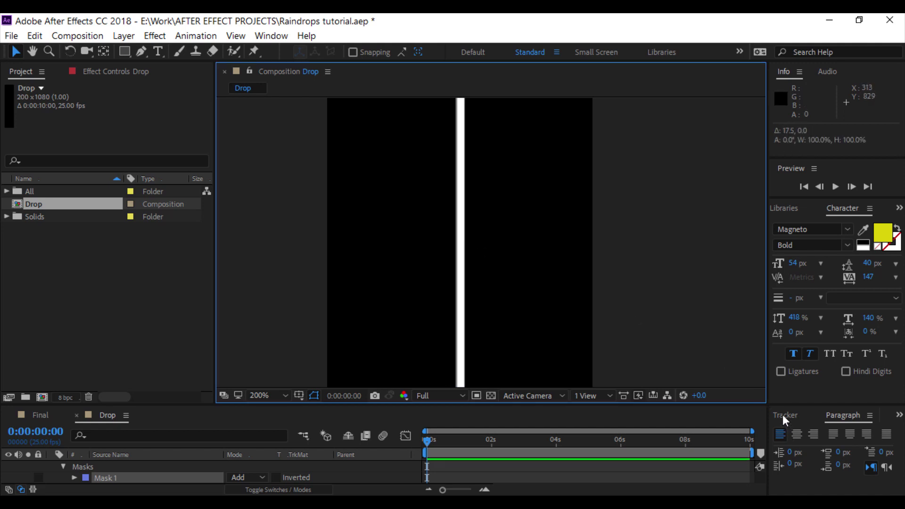
click(271, 36)
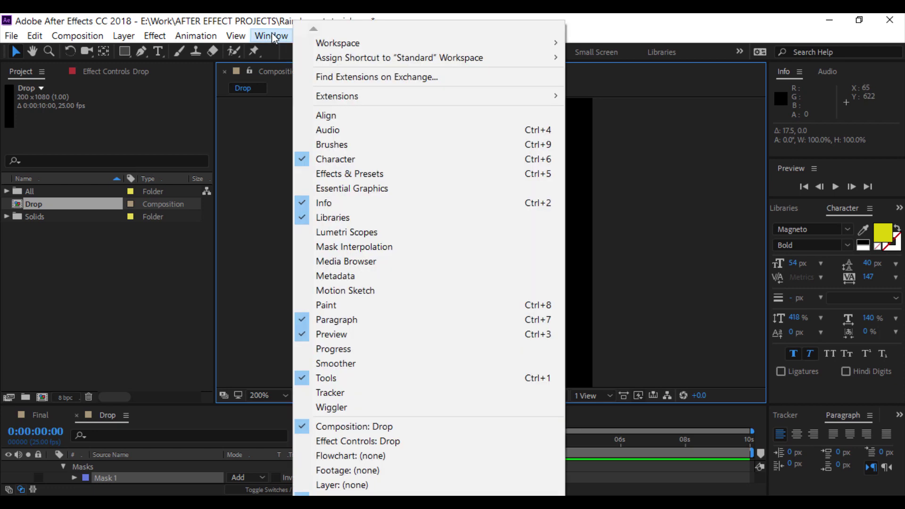
click(326, 115)
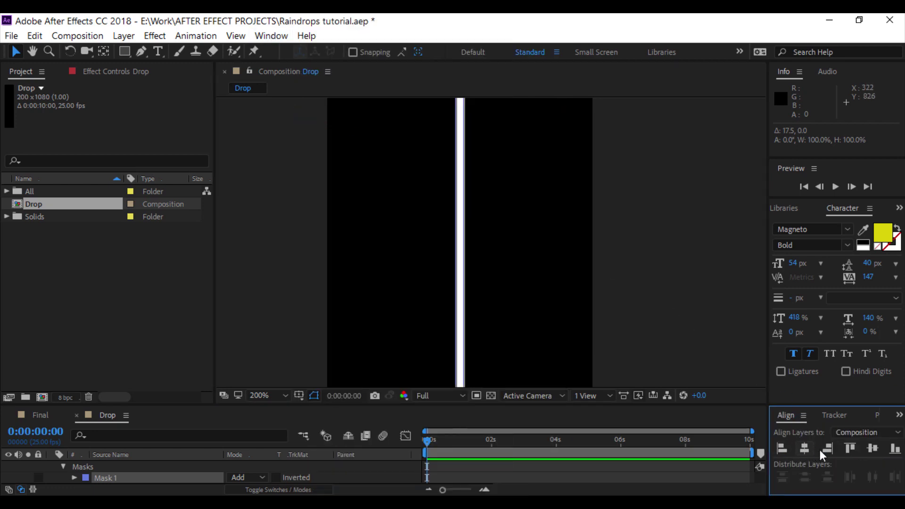
Step: Enlarge the timeline area and add a small vertical ellipse mask to the Drop layer, centered over the line's lower end
drag(149, 406, 149, 369)
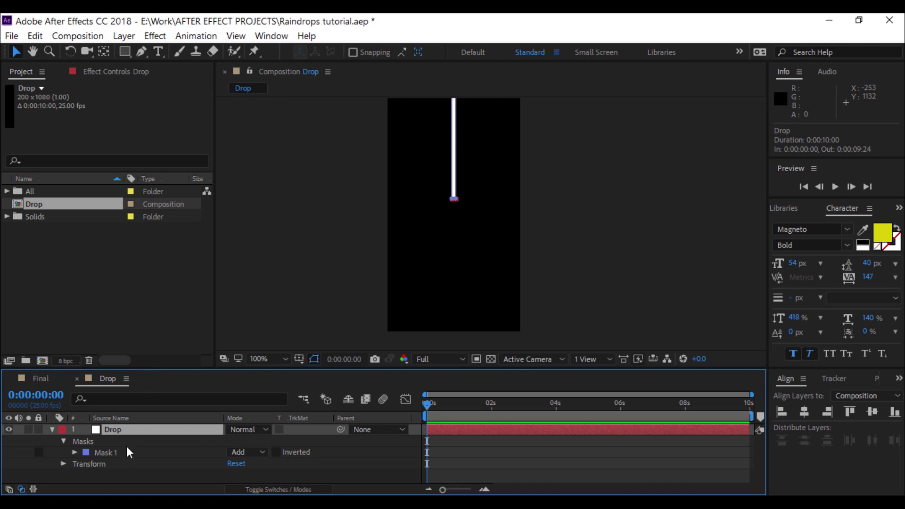
click(53, 430)
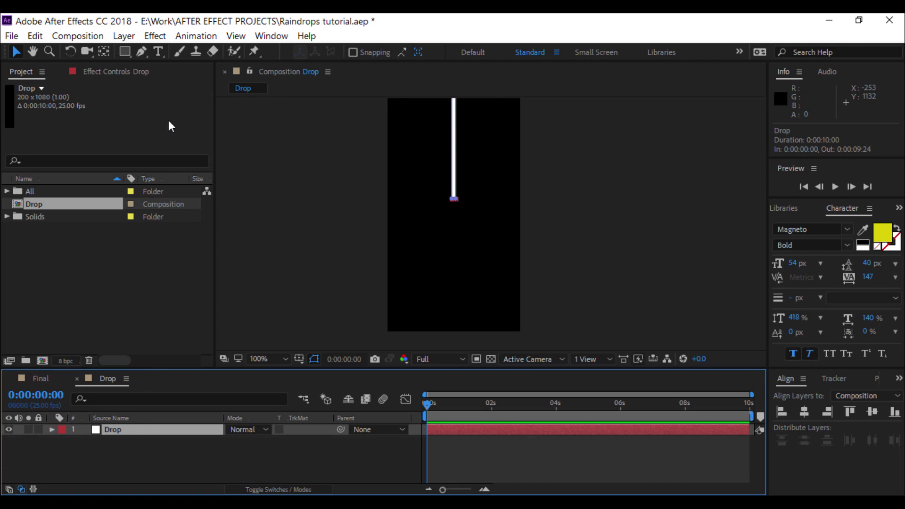
drag(129, 49, 166, 81)
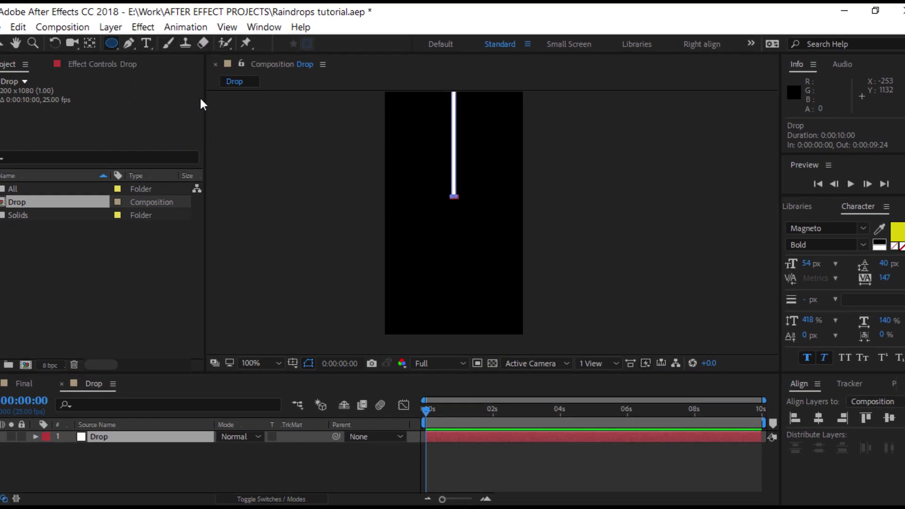
key(period)
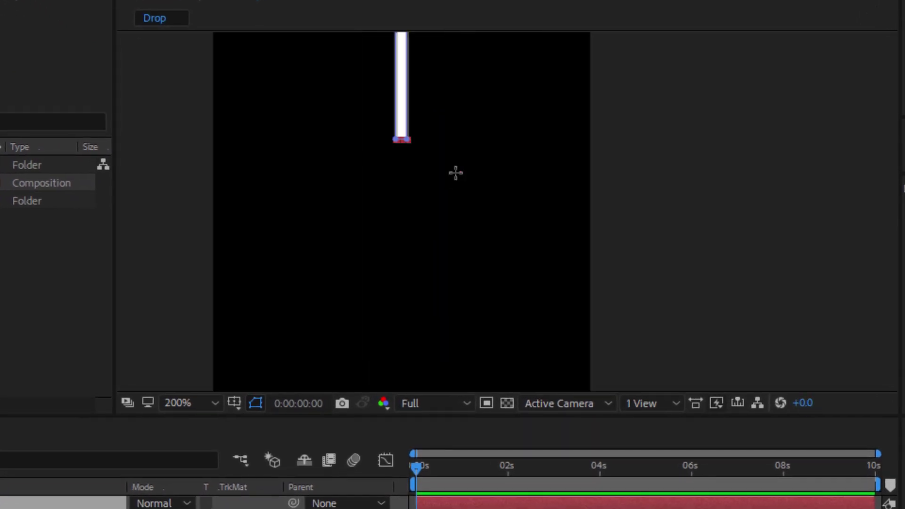
mouse_move(395, 137)
mouse_down()
mouse_move(439, 222)
mouse_move(420, 209)
mouse_up()
key(v)
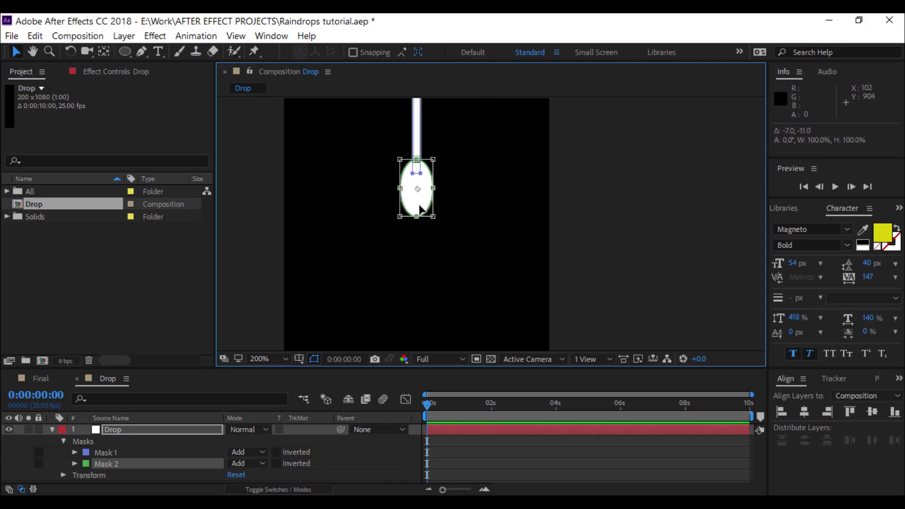
click(426, 209)
scroll(436, 209, down, 2)
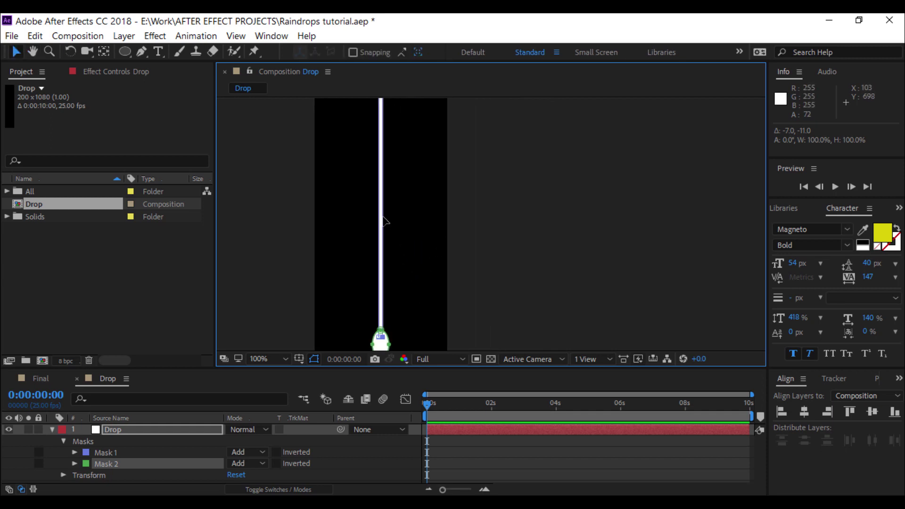
click(382, 220)
scroll(387, 216, down, 1)
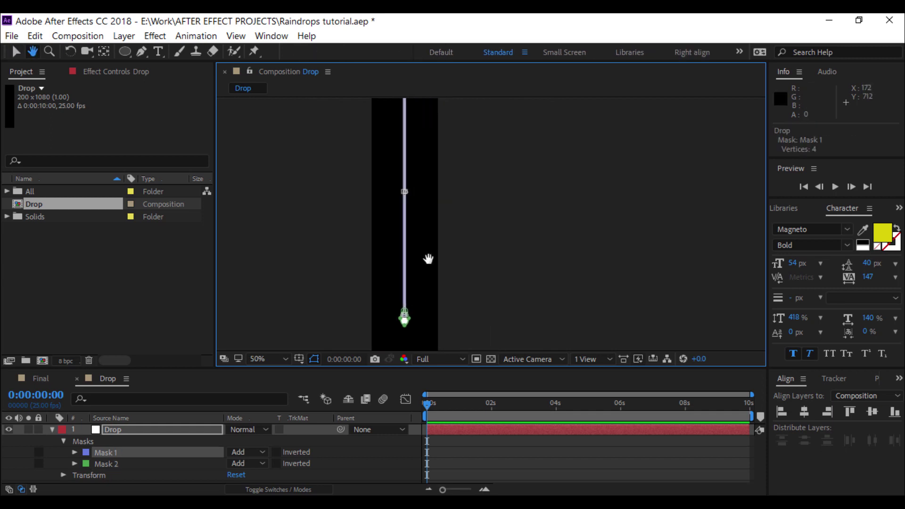
Step: Draw a closed four-point Pen mask on the Drop layer around the composition's upper part, covering the line's upper end
click(109, 453)
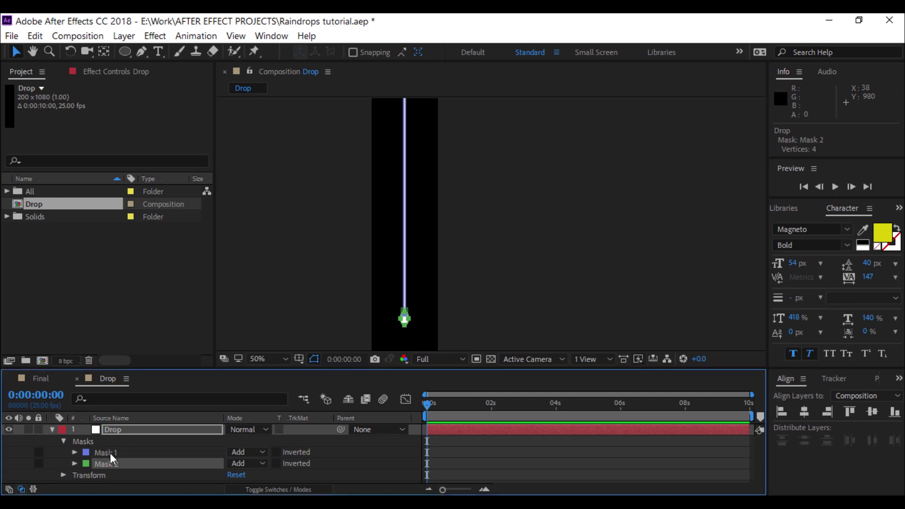
click(132, 429)
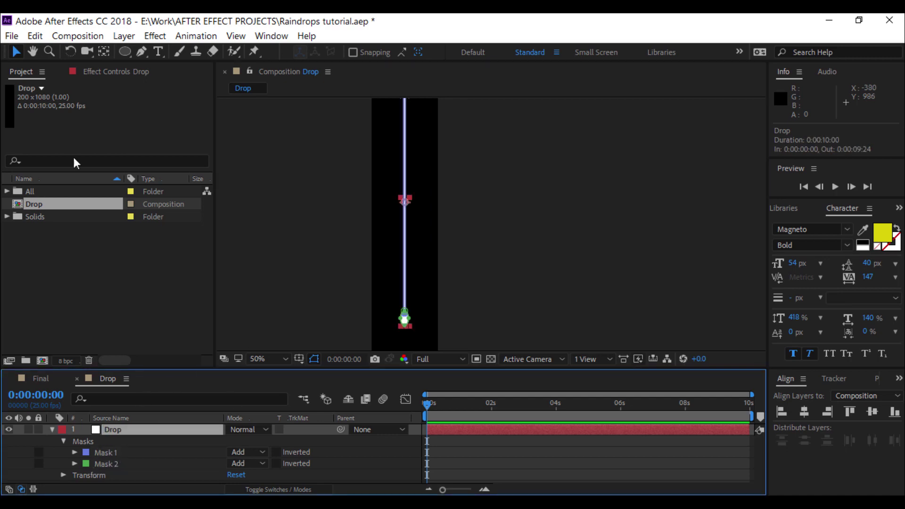
click(141, 51)
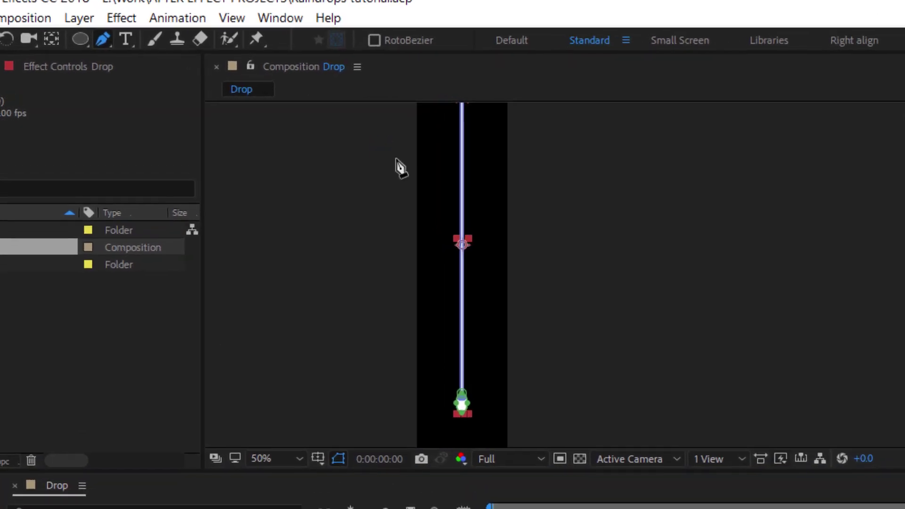
key(comma)
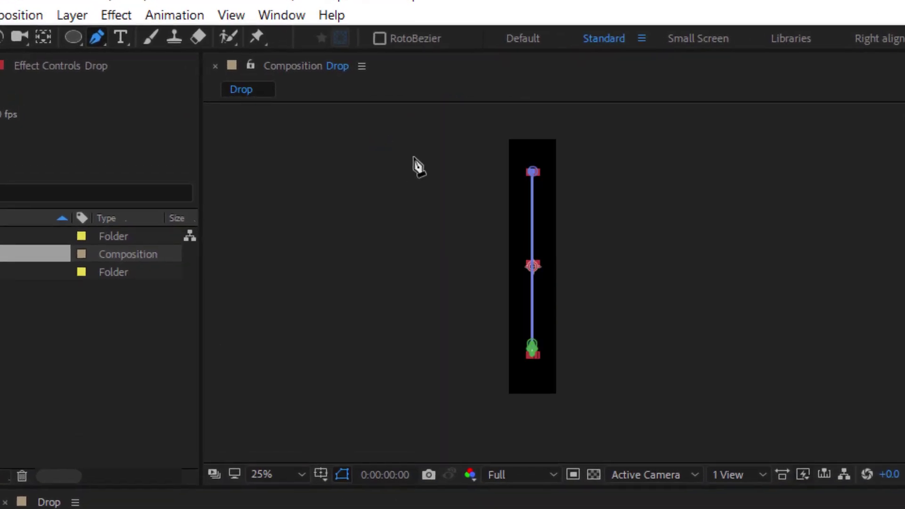
drag(409, 163, 355, 280)
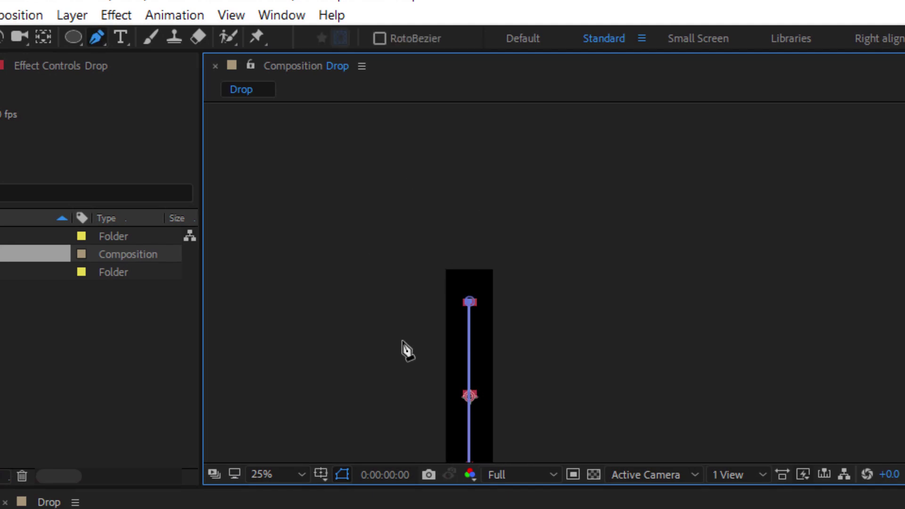
click(378, 344)
click(579, 348)
click(597, 217)
click(349, 175)
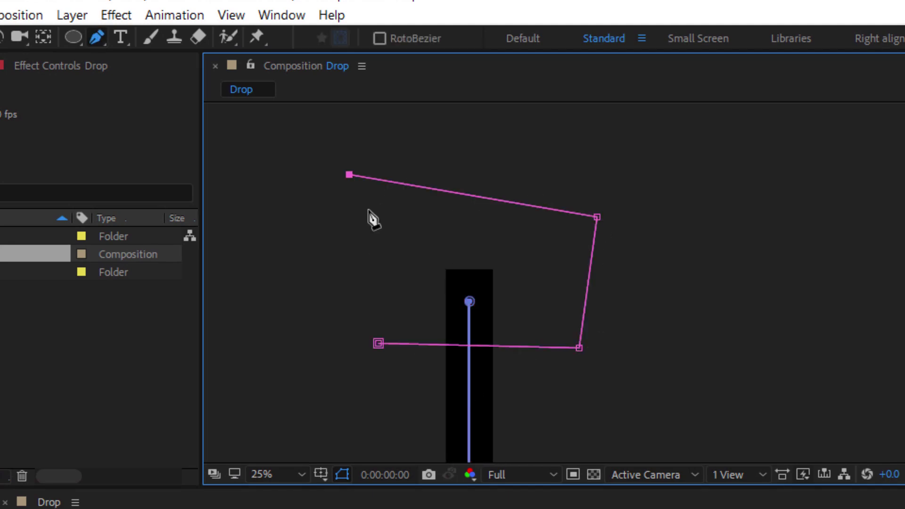
click(378, 344)
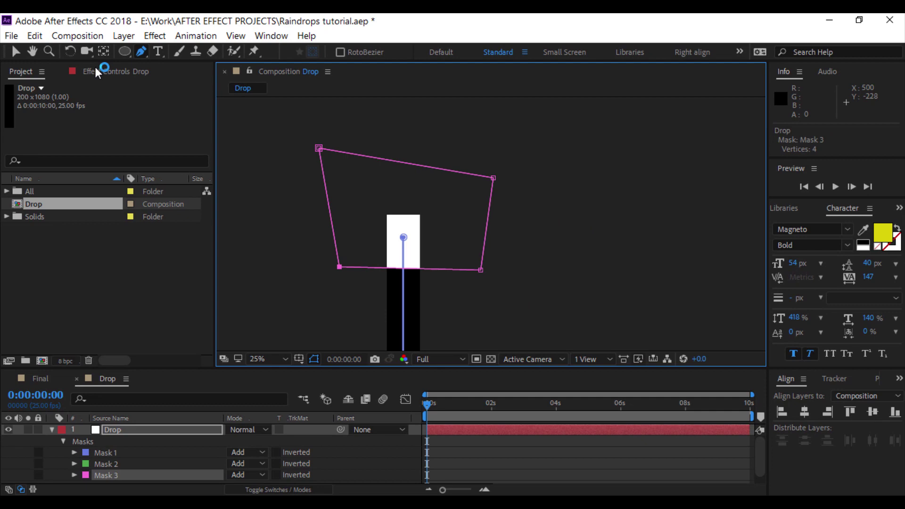
Step: Reshape the four-point mask by moving its upper-right corner up and its lower-left corner outward and down, and check it without mask outlines
click(16, 51)
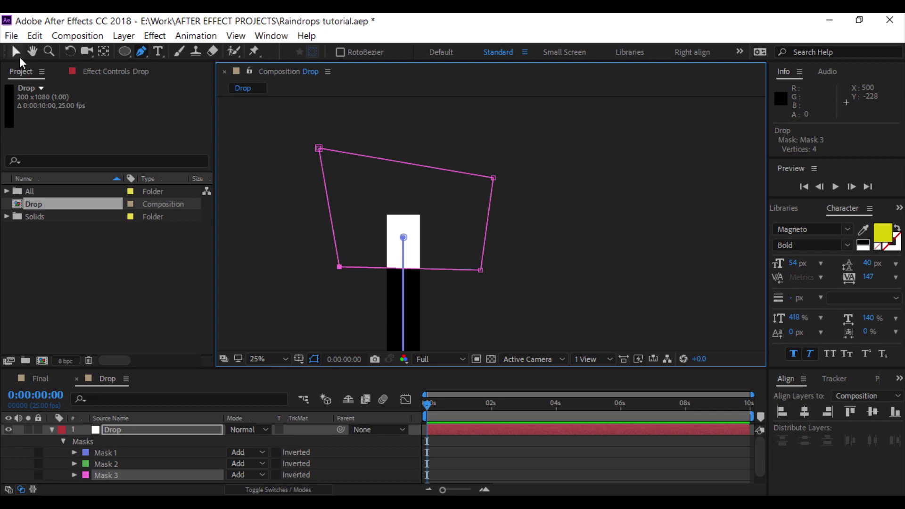
drag(496, 175, 501, 149)
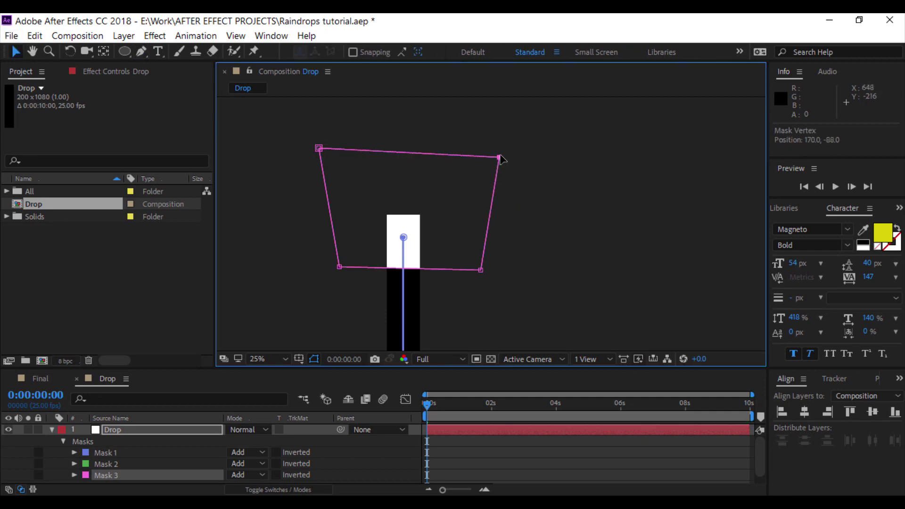
drag(340, 268, 324, 230)
key(h)
key(v)
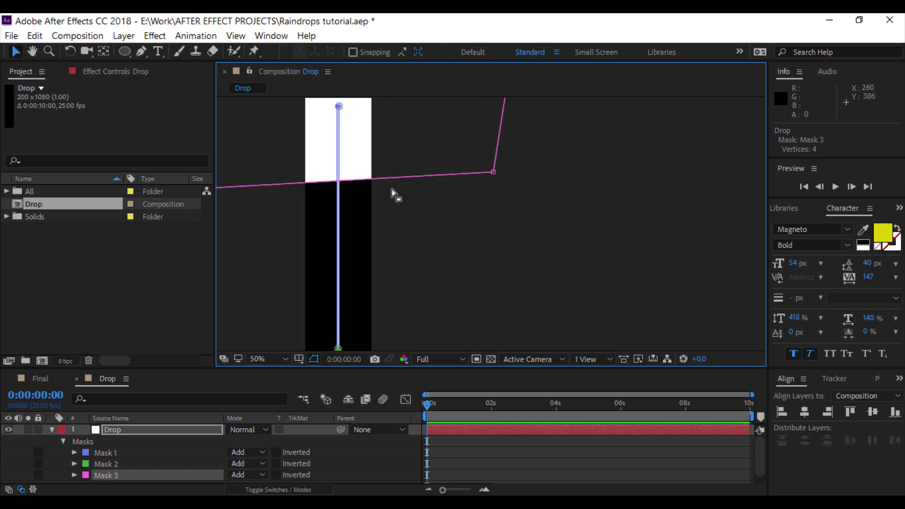
click(314, 359)
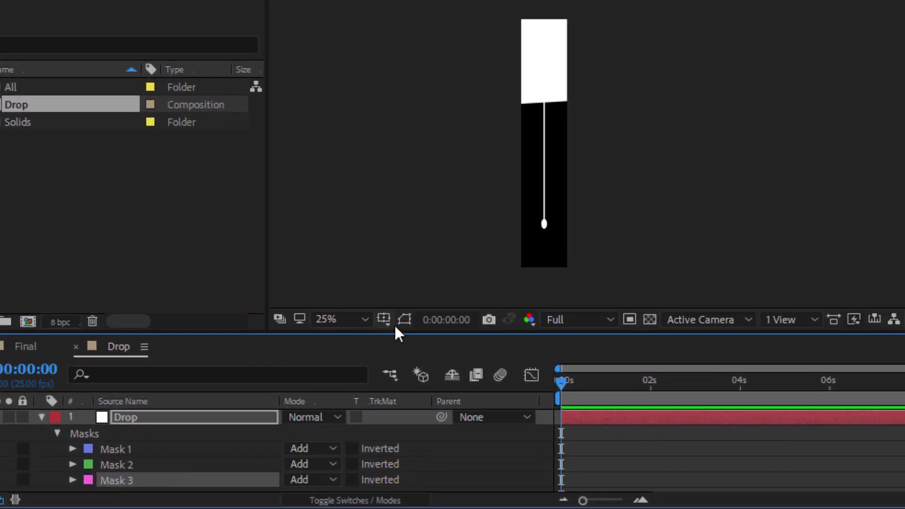
click(404, 320)
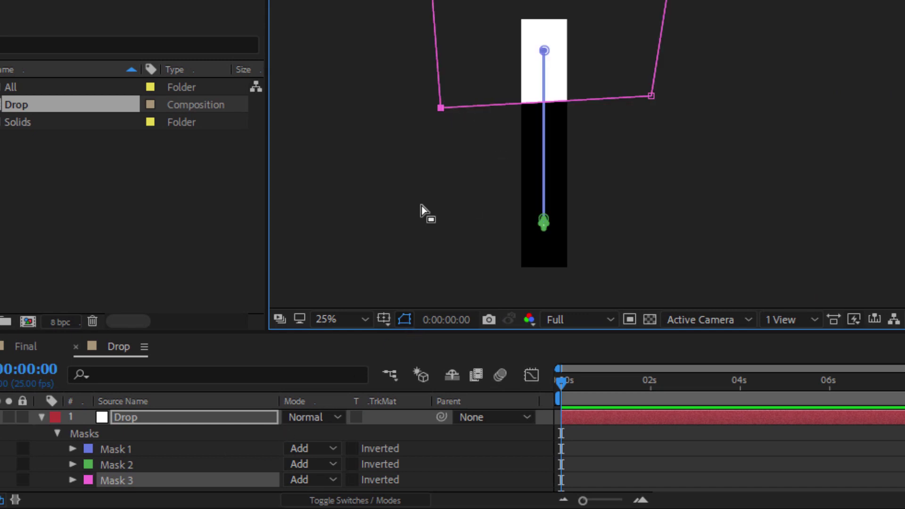
Step: Set Mask 3's mode to Subtract and hide the mask outlines in the viewer
click(316, 481)
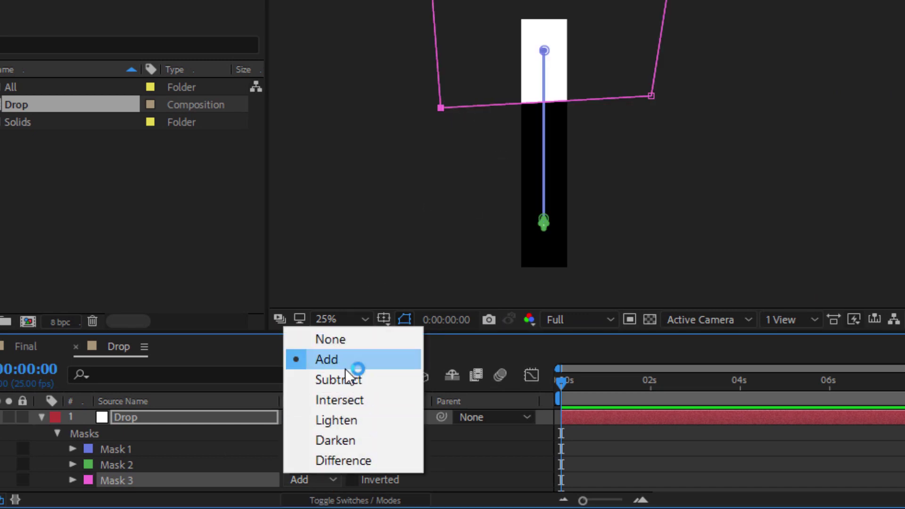
click(349, 380)
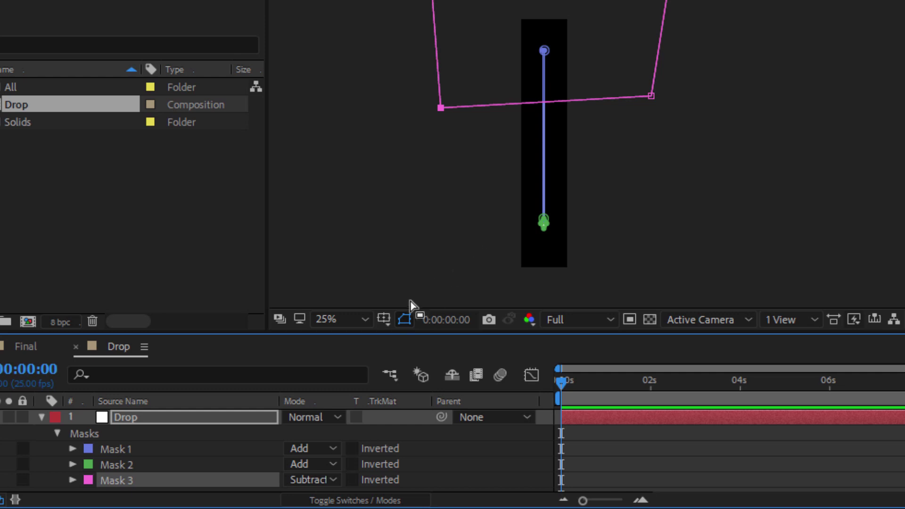
click(404, 321)
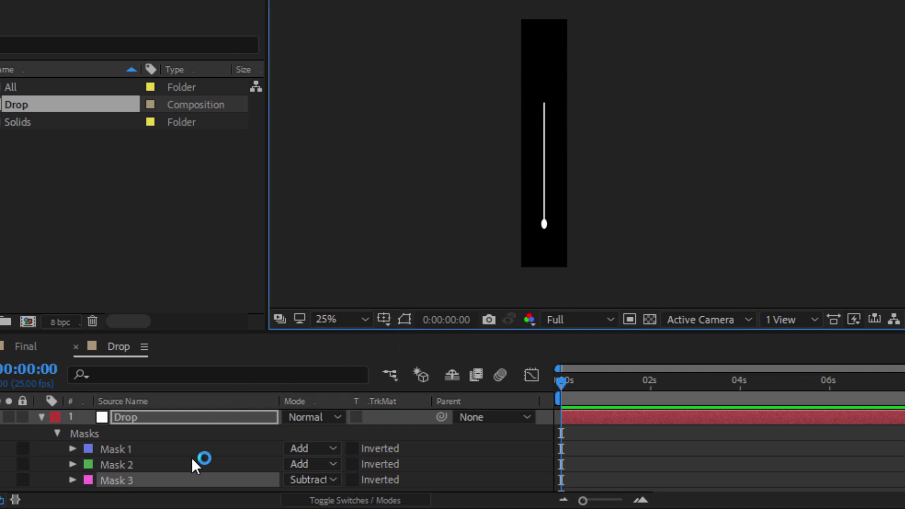
Step: Feather Mask 3 by 267 pixels to fade the line's upper end, and collapse the Drop layer's properties
click(73, 480)
scroll(137, 458, down, 3)
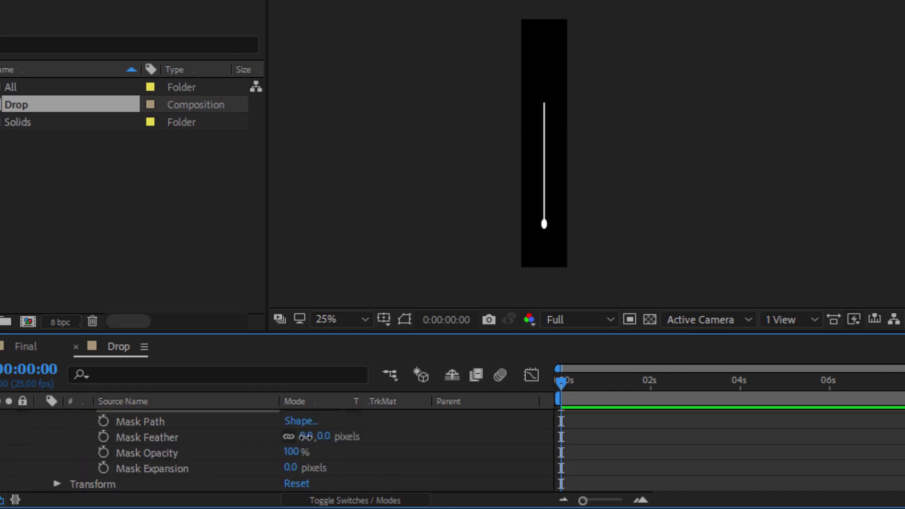
drag(306, 437, 716, 424)
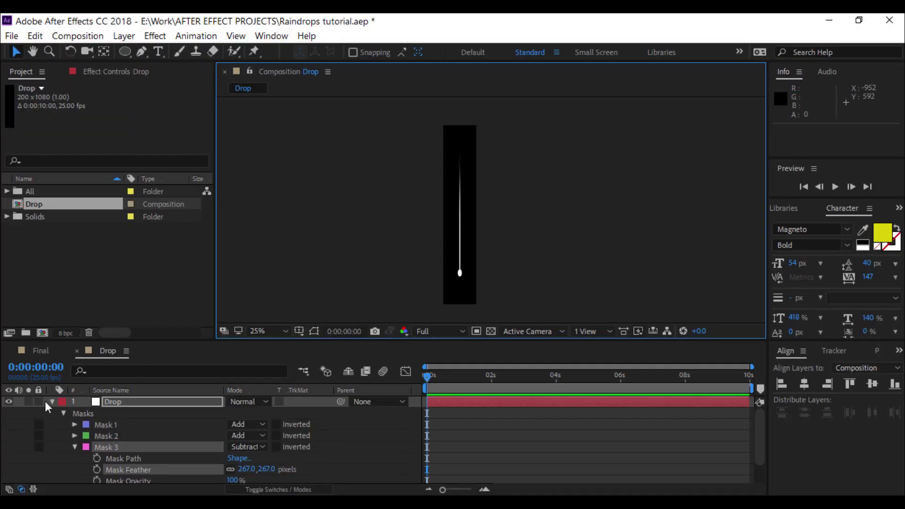
click(52, 402)
click(118, 423)
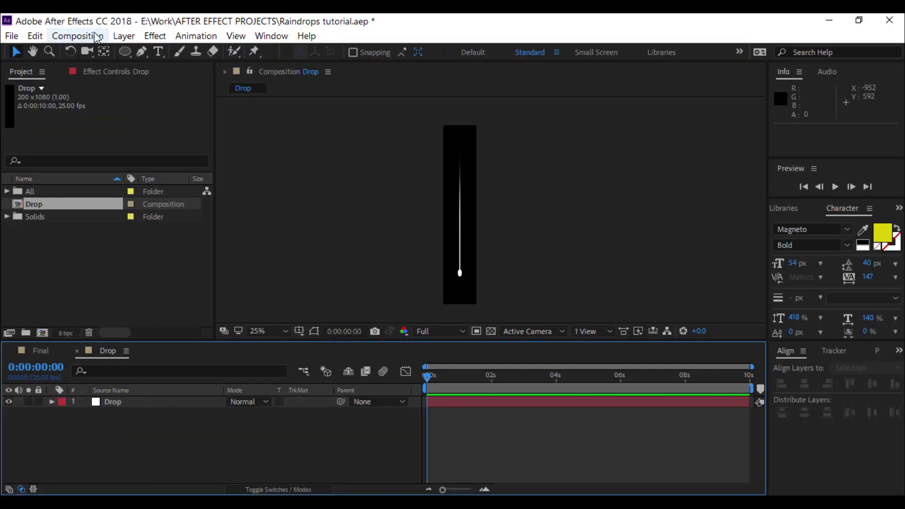
Step: Start a new composition named Water texture and set its width to 1920 px
click(96, 36)
click(108, 50)
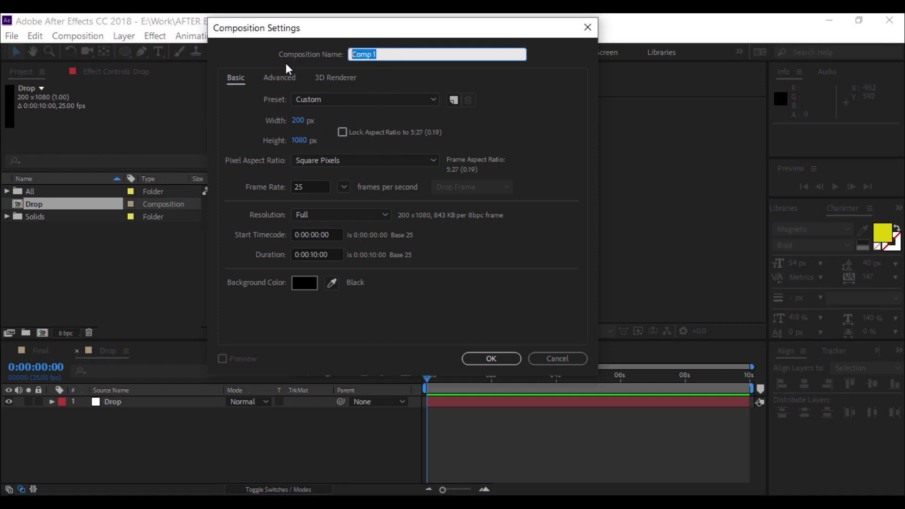
text(Water texture)
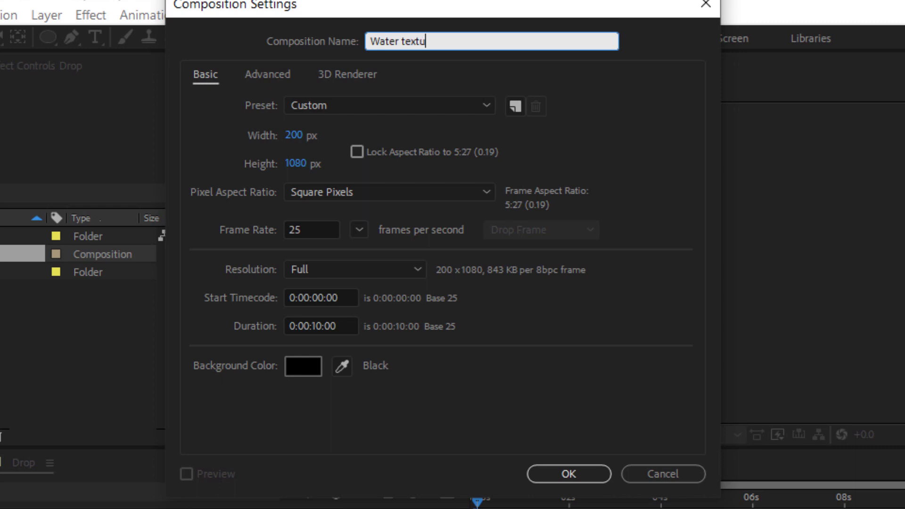
click(299, 137)
text(1920)
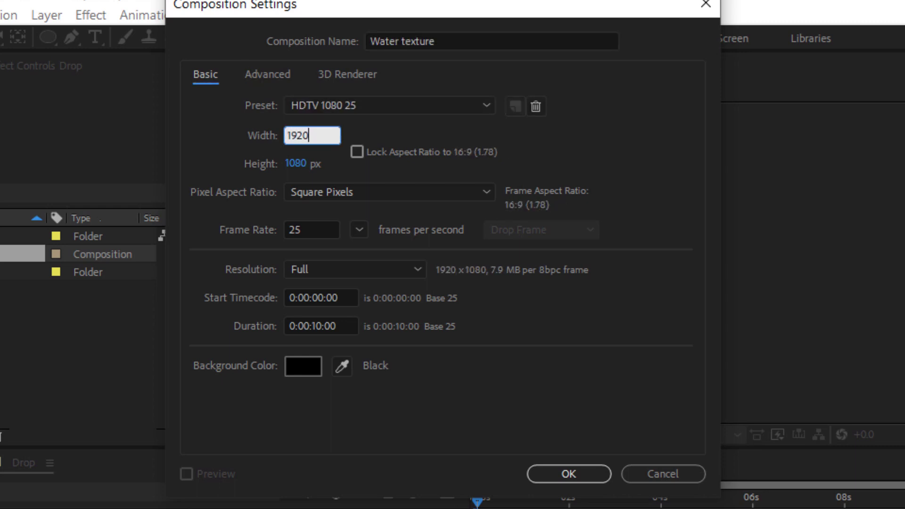
Step: Keep Square Pixels, 25 fps, Full resolution and a 0:00:10:00 duration, and create the composition
click(303, 228)
click(361, 194)
click(361, 216)
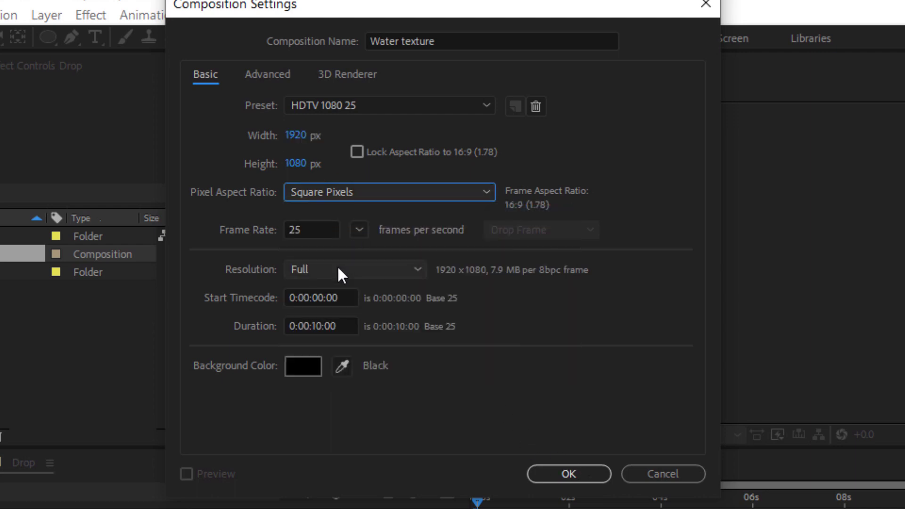
click(337, 270)
click(347, 289)
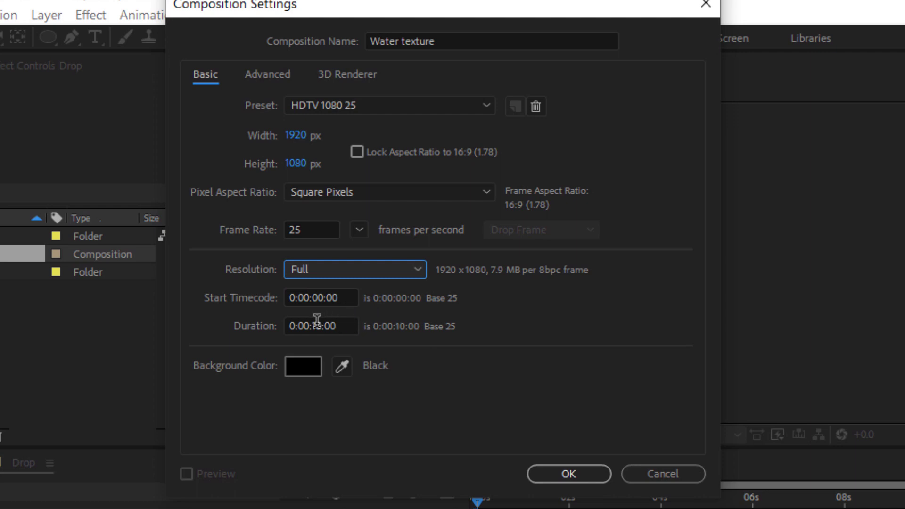
drag(313, 327, 319, 332)
click(519, 421)
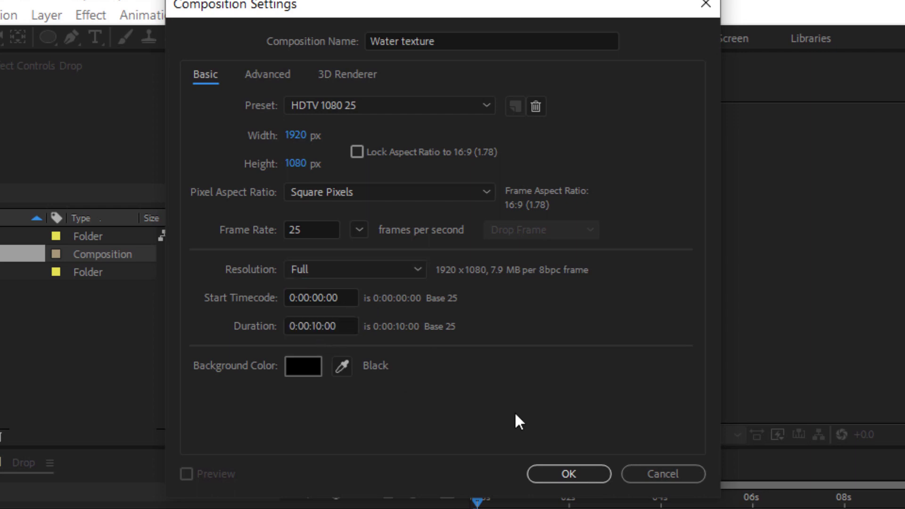
click(566, 473)
Step: Place the Drop composition as a layer in the Water texture timeline and keep the playhead at the start
click(40, 204)
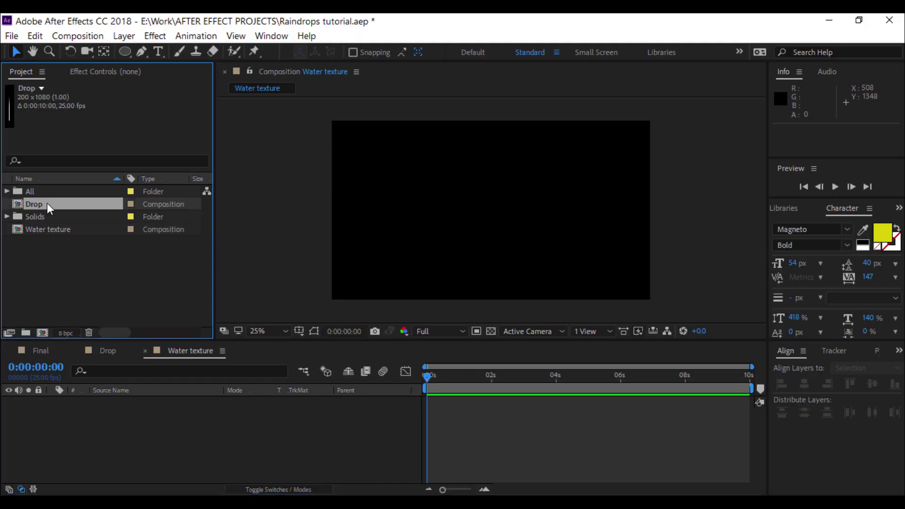
drag(46, 202, 95, 406)
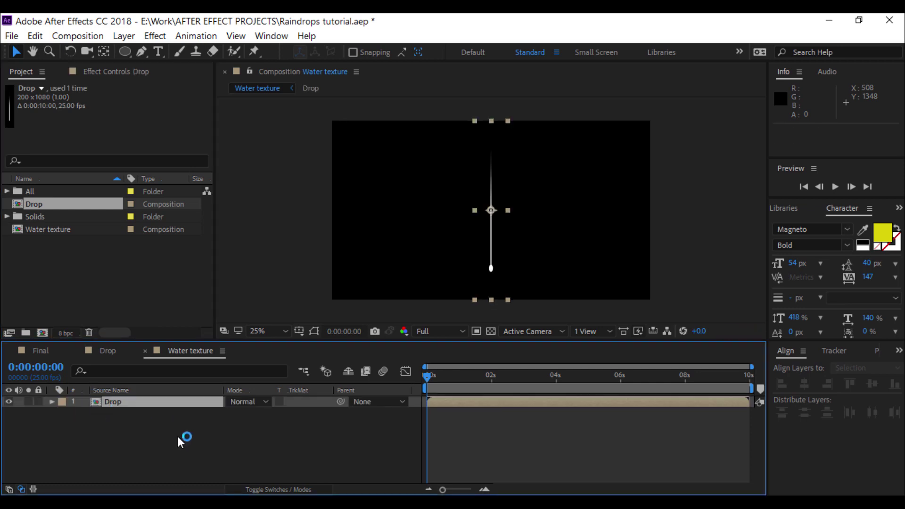
mouse_move(426, 381)
mouse_down()
mouse_move(559, 376)
mouse_move(431, 376)
mouse_up()
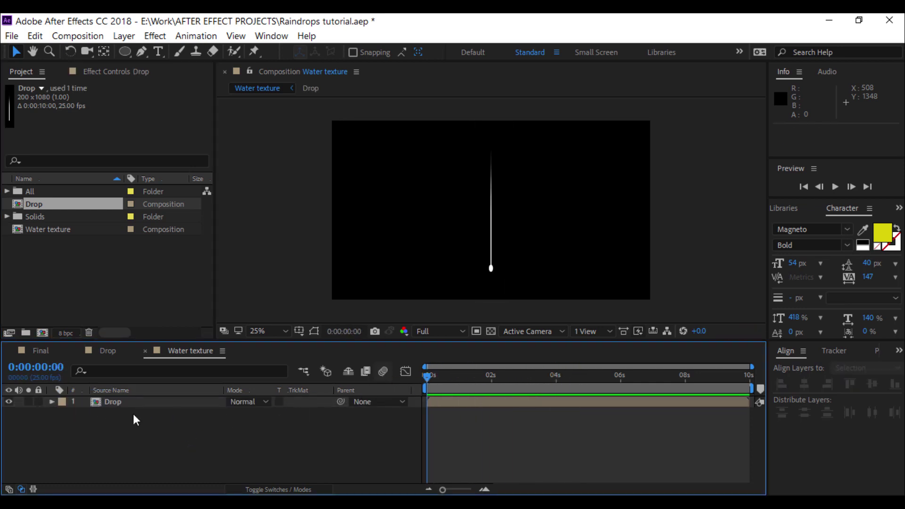
Step: Keyframe the Drop layer's position from 960, -612 above the frame at 0:00:00:00 to 960, 1676 below it at 0:00:01:07
click(113, 406)
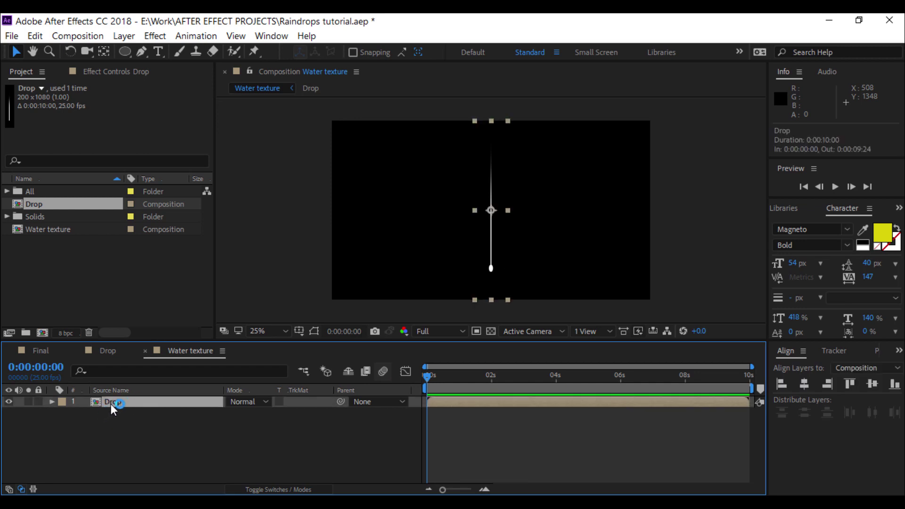
key(p)
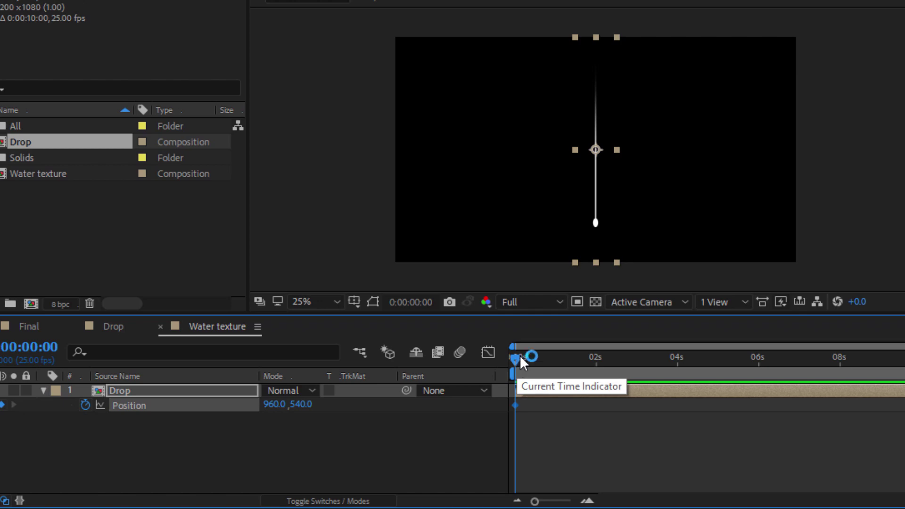
scroll(579, 227, down, 1)
drag(603, 162, 597, 44)
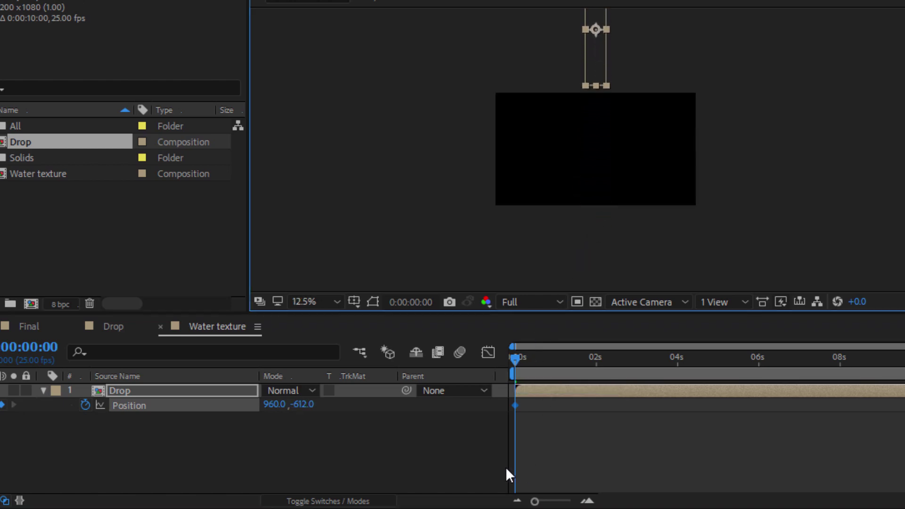
drag(514, 357, 565, 356)
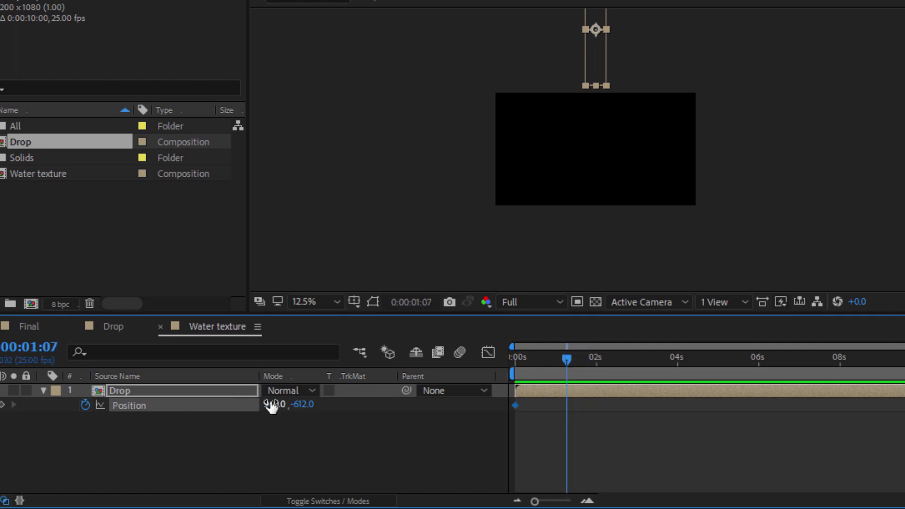
drag(600, 59, 605, 296)
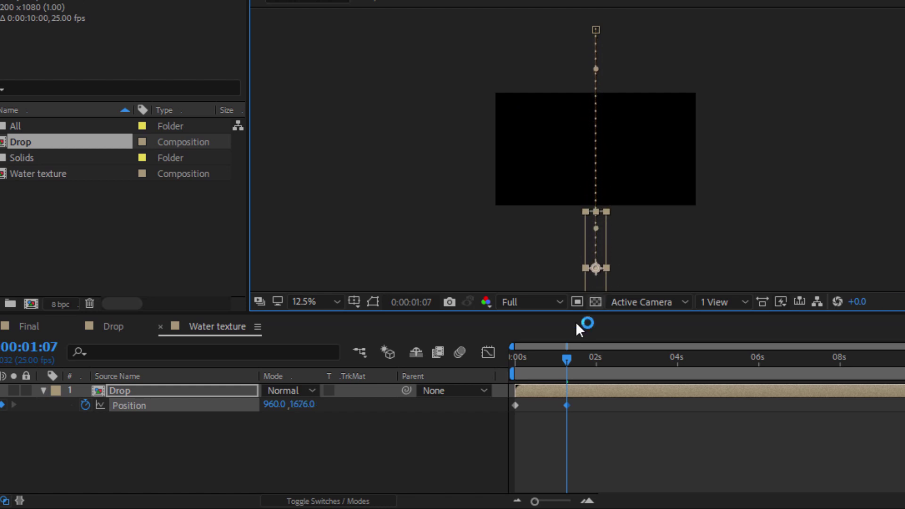
Step: Preview the falling drop from the start and slow it by moving the second position keyframe to about 2.5 seconds
drag(566, 361, 442, 364)
click(409, 431)
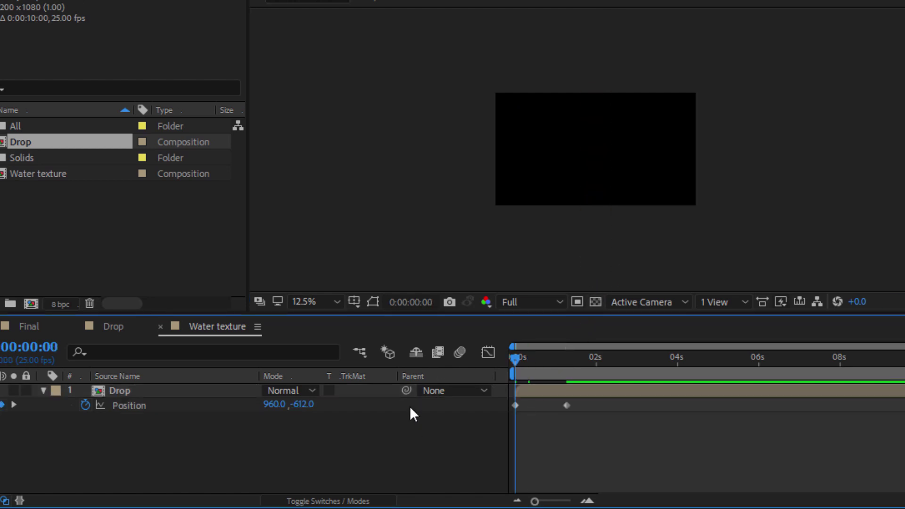
key(space)
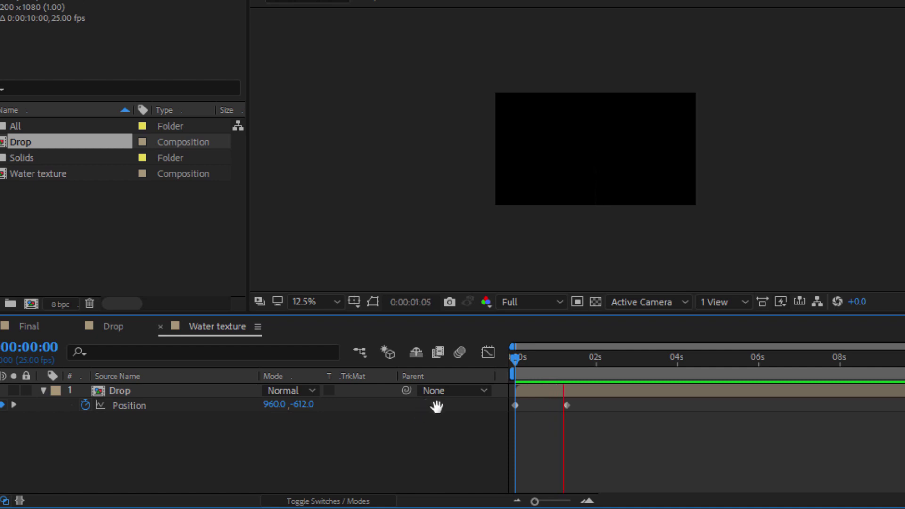
drag(567, 406, 618, 405)
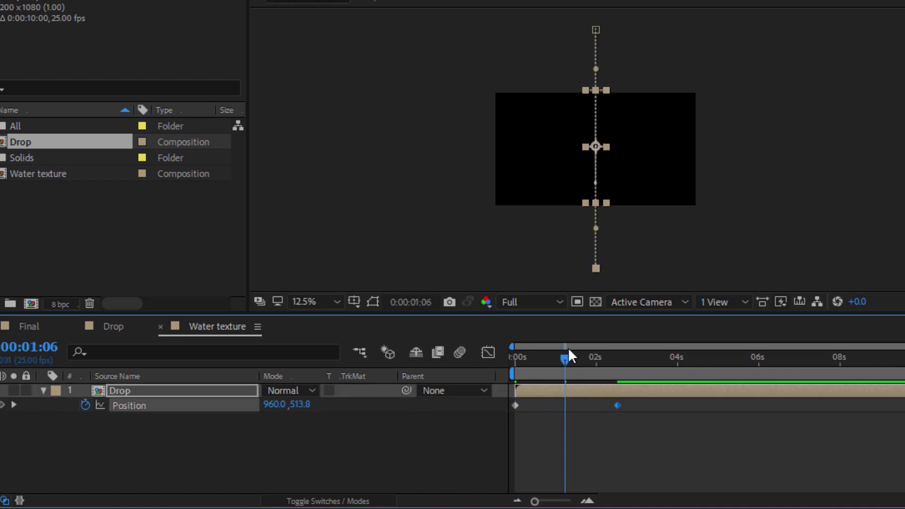
Step: Preview the falling drop from the start and slow it further by moving the second position keyframe to about 2.9 seconds
drag(541, 359, 429, 386)
click(413, 446)
key(space)
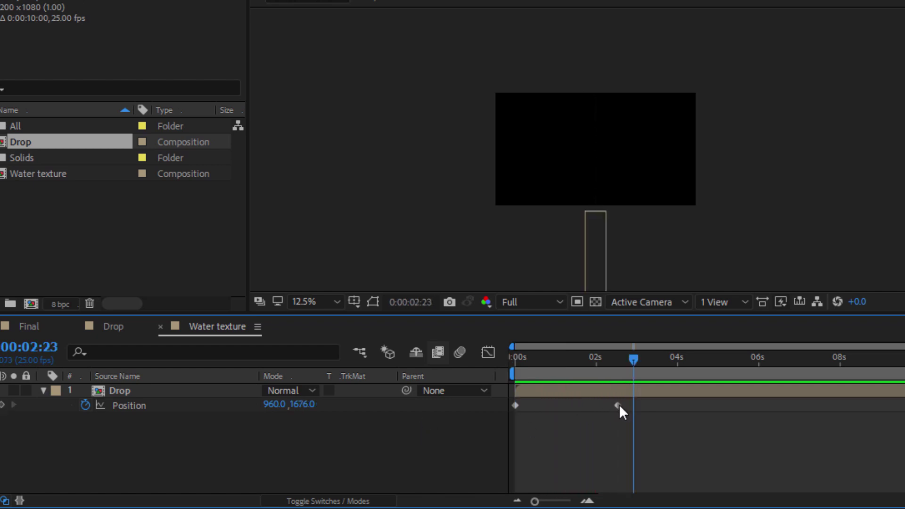
drag(619, 405, 632, 405)
drag(632, 364, 480, 363)
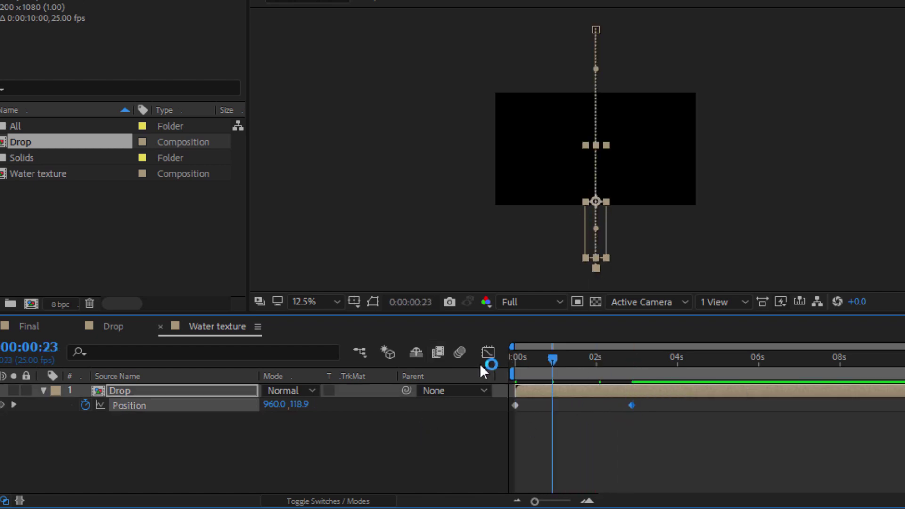
click(437, 439)
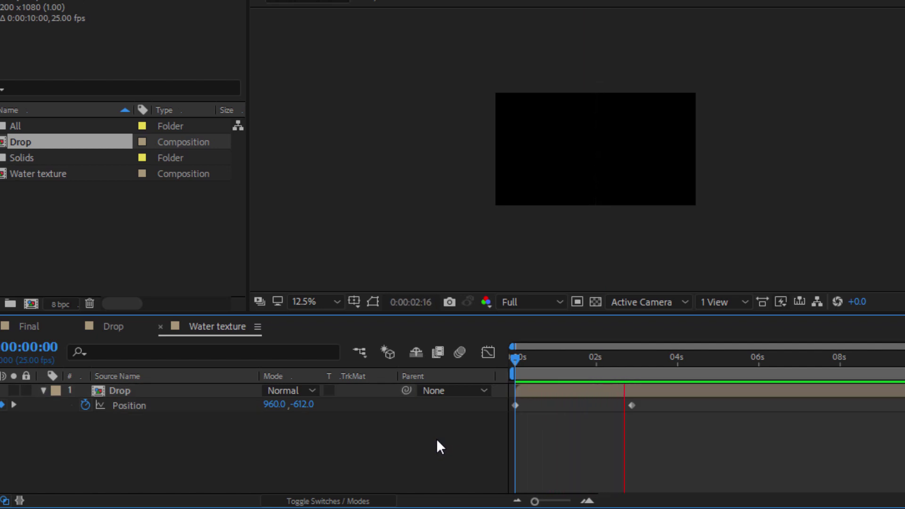
click(559, 386)
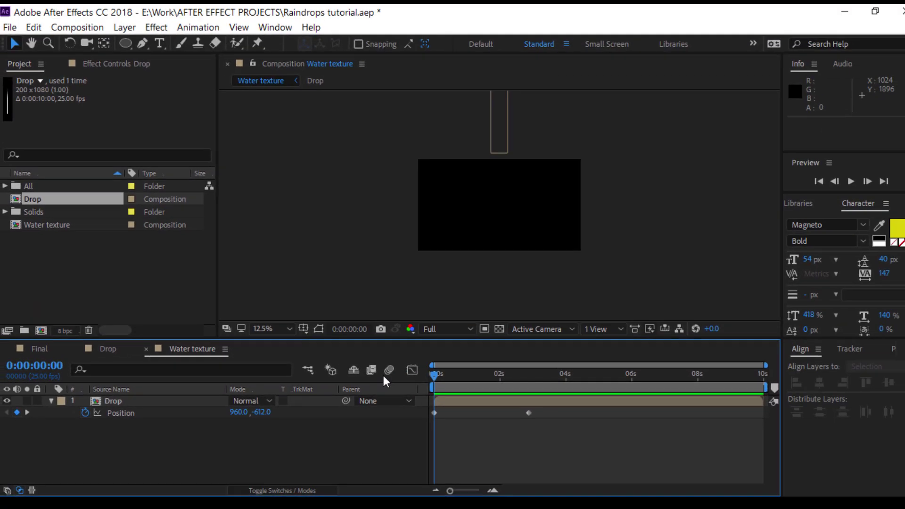
Step: Pre-compose the Drop layer as "Animated water drop", moving all attributes into the new composition
click(120, 391)
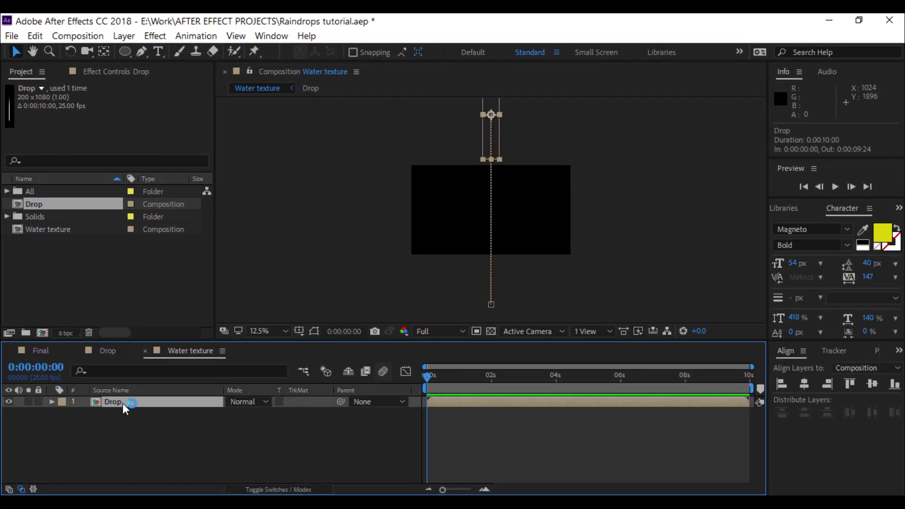
right_click(122, 403)
click(171, 486)
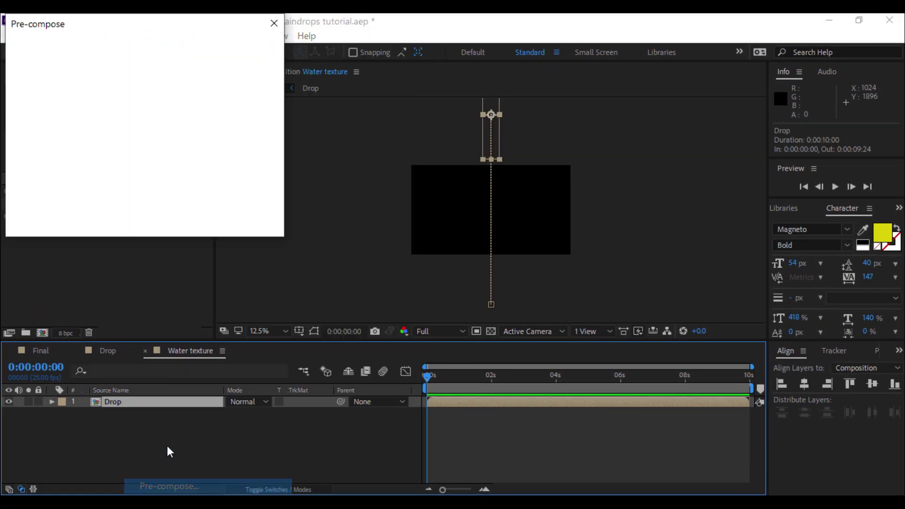
click(33, 142)
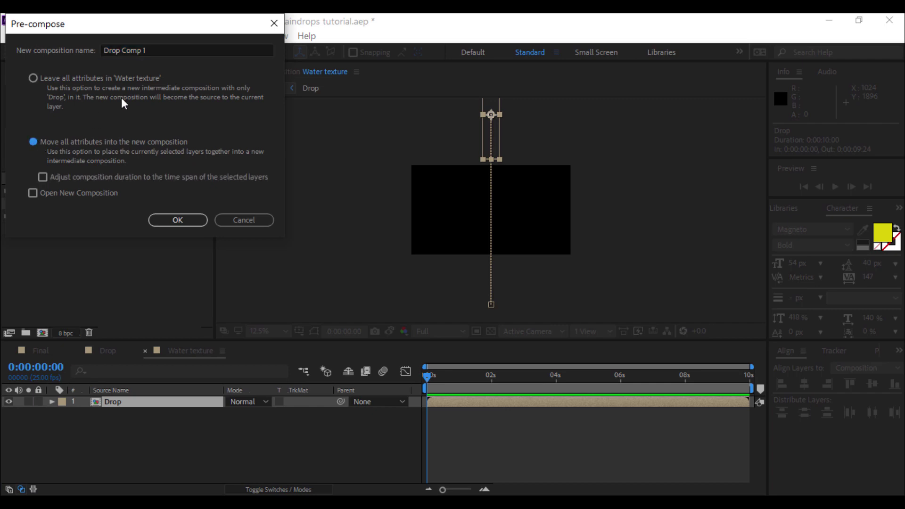
click(158, 49)
text(Animated water drop)
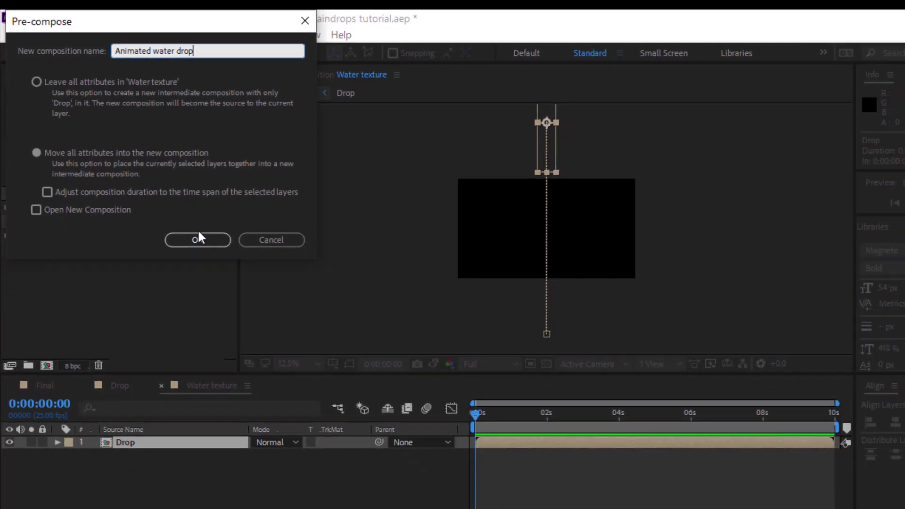
click(252, 294)
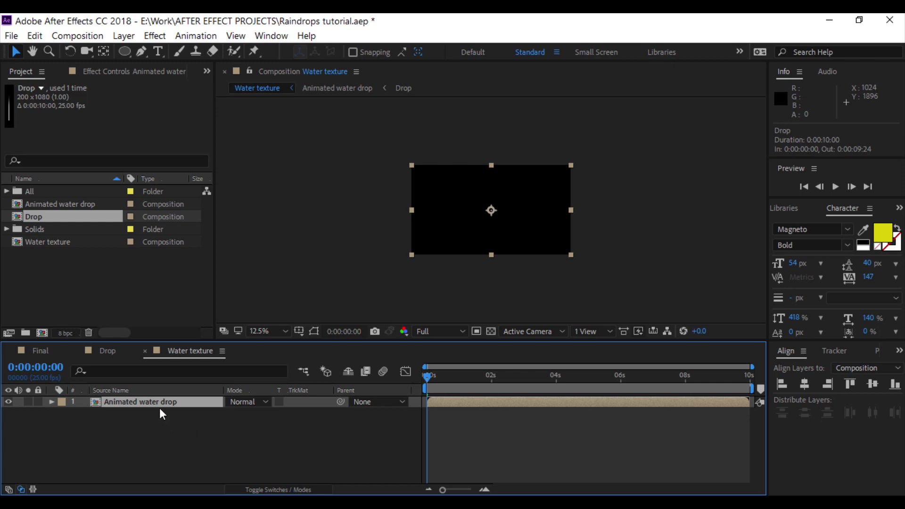
Step: Duplicate the Animated water drop layer six times to get seven stacked layers in the Water texture composition
click(208, 436)
click(206, 403)
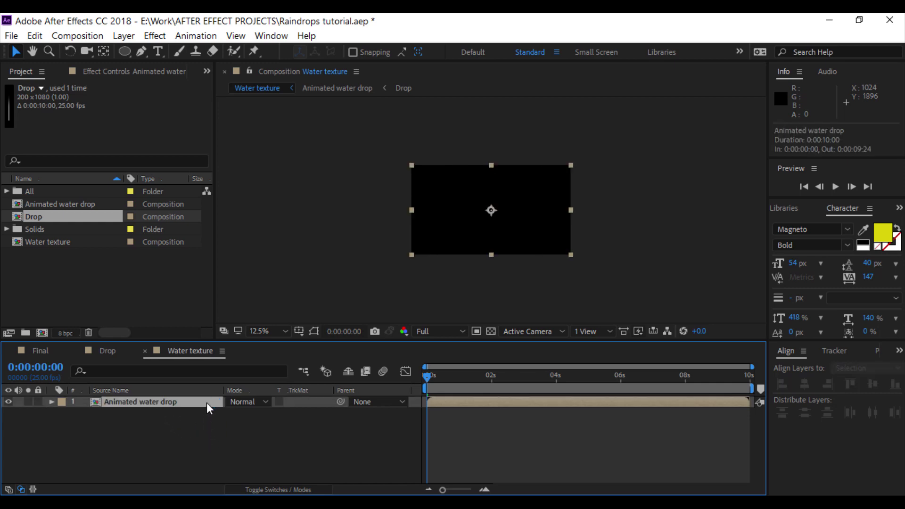
click(237, 449)
drag(426, 375, 398, 385)
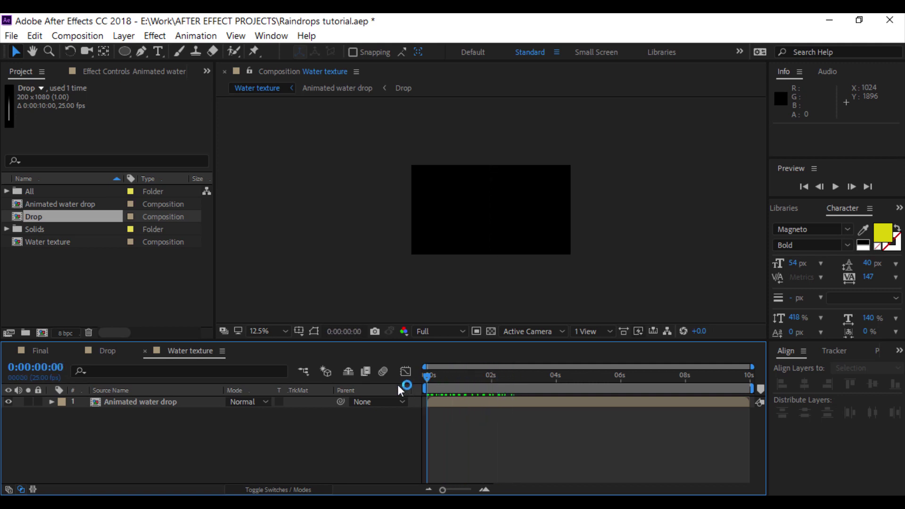
click(154, 404)
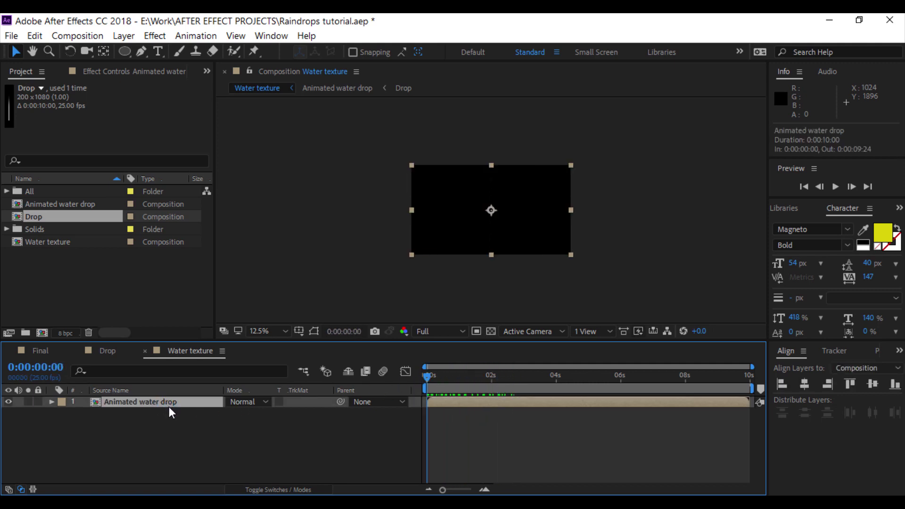
key(ctrl+d)
key(ctrl+d)
key(ctrl+d)
key(ctrl+d)
key(ctrl+d)
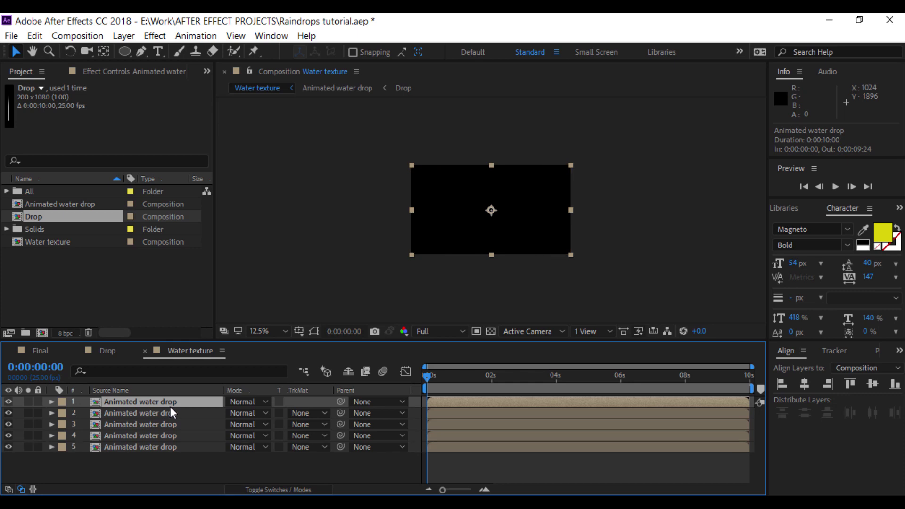
key(ctrl+d)
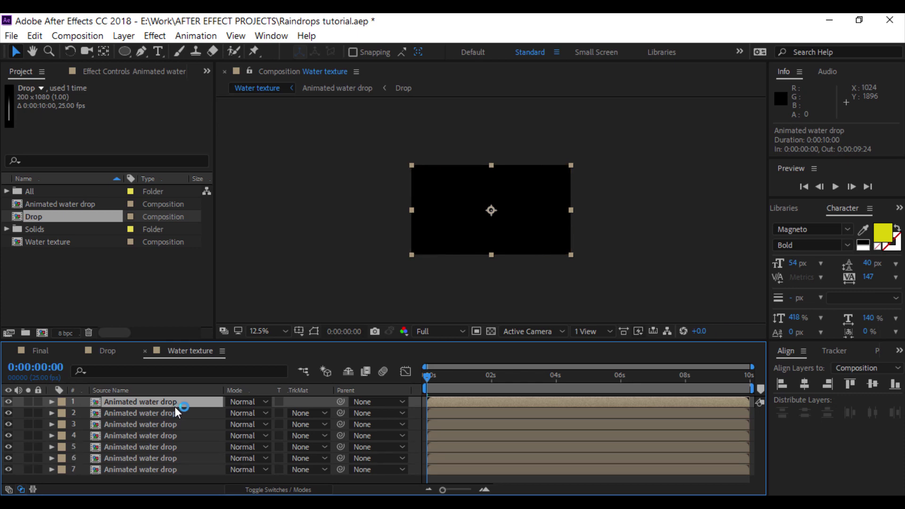
Step: At 0:00:01:05, lock layer 7 and reposition layer 6 to 280, 548 in the left part of the frame
drag(434, 377, 463, 381)
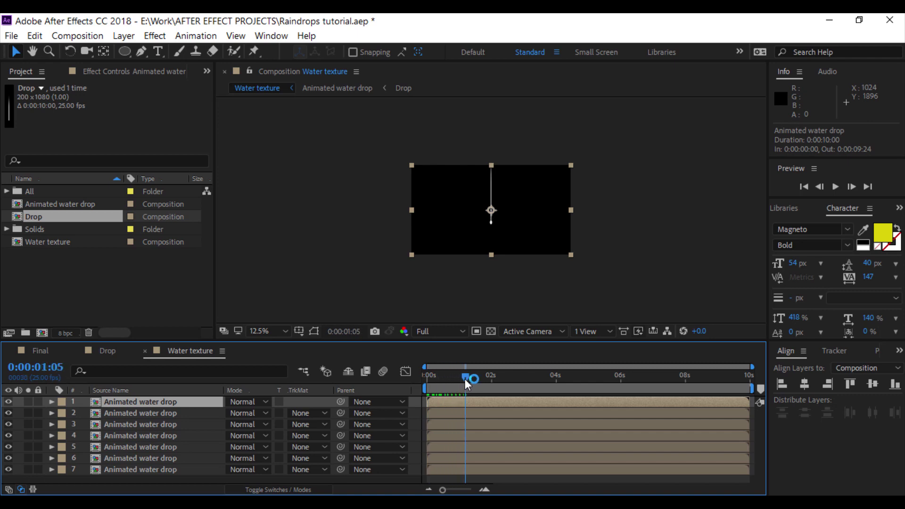
click(39, 469)
click(146, 458)
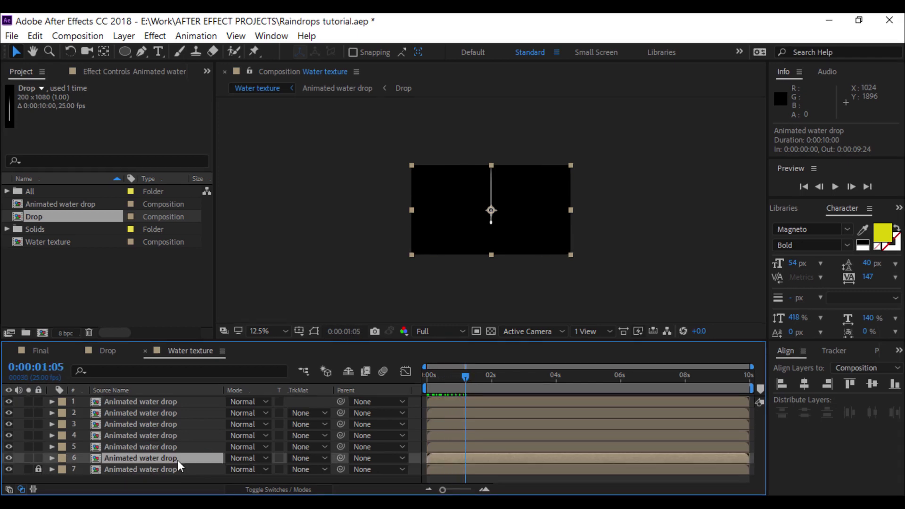
key(p)
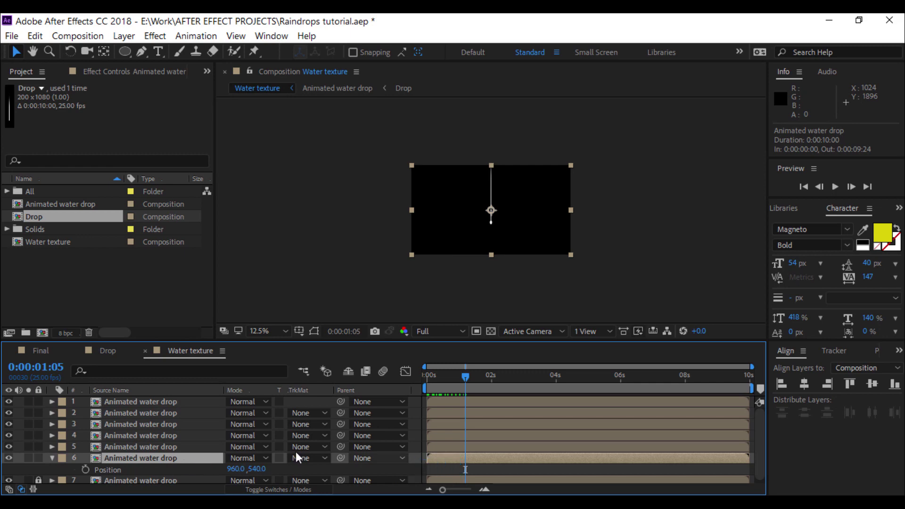
drag(492, 189, 433, 192)
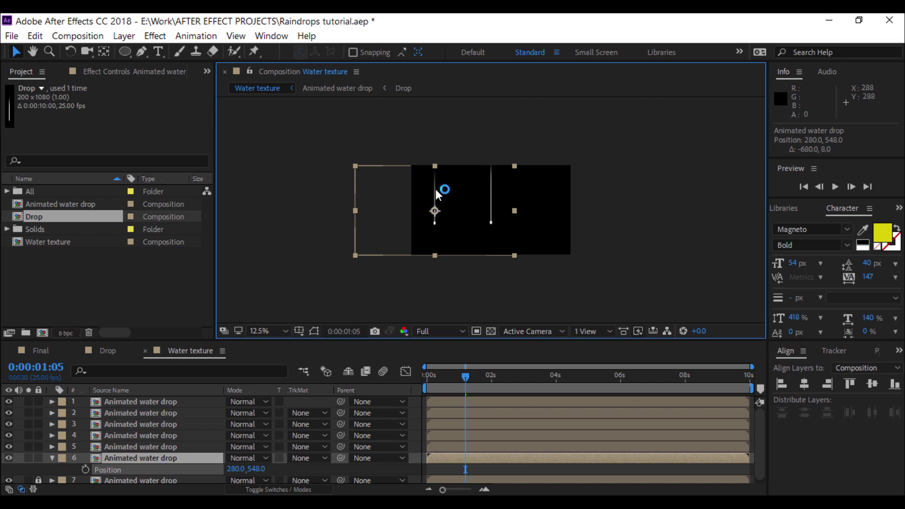
Step: Spread layers 5, 4 and 3 horizontally: layer 5 toward the frame's right side, layer 4 to 1288, 540 and layer 3 to 672, 540
click(171, 446)
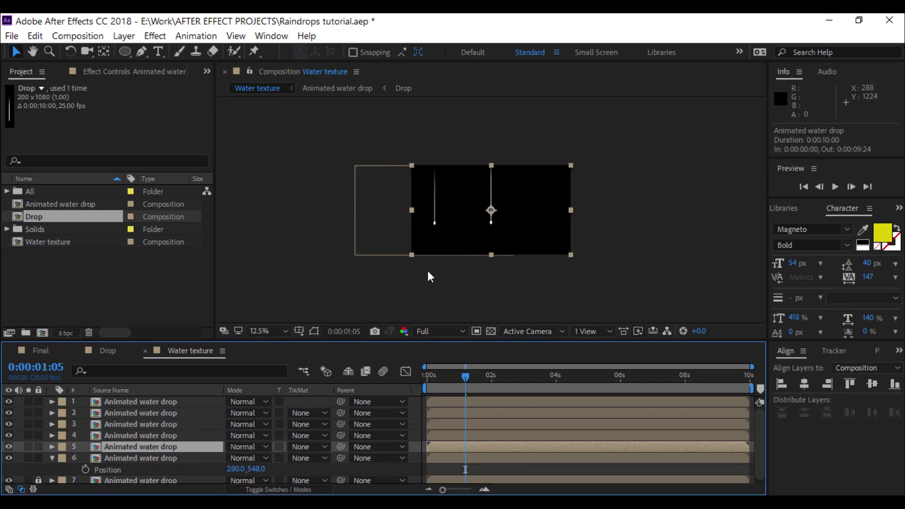
drag(515, 215, 564, 212)
click(149, 437)
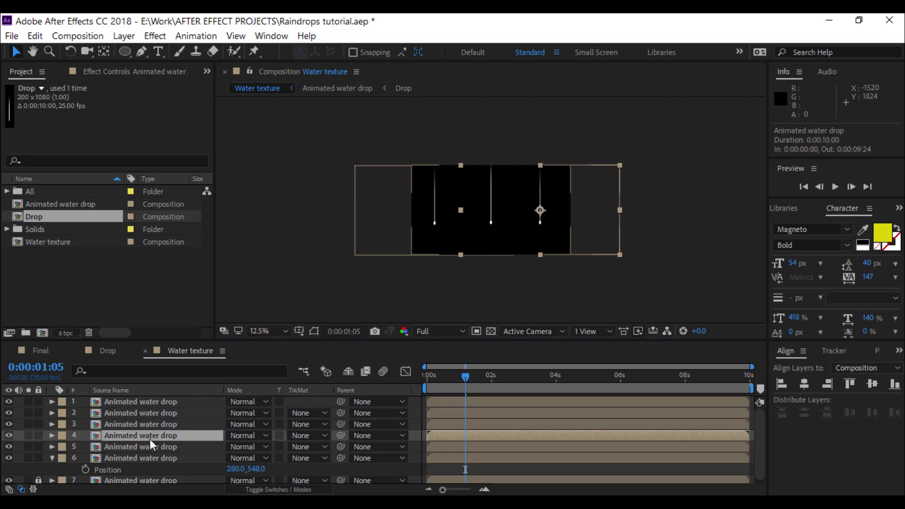
drag(506, 209, 532, 206)
click(150, 424)
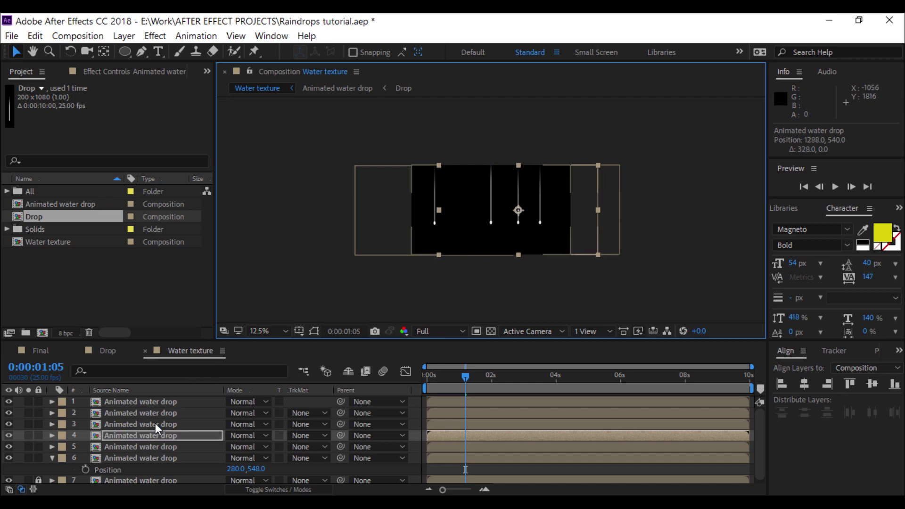
drag(510, 200, 485, 202)
Step: Place layer 2 at 1832, 540 near the frame's right edge and layer 1 at 16, 540 near its left edge
click(151, 413)
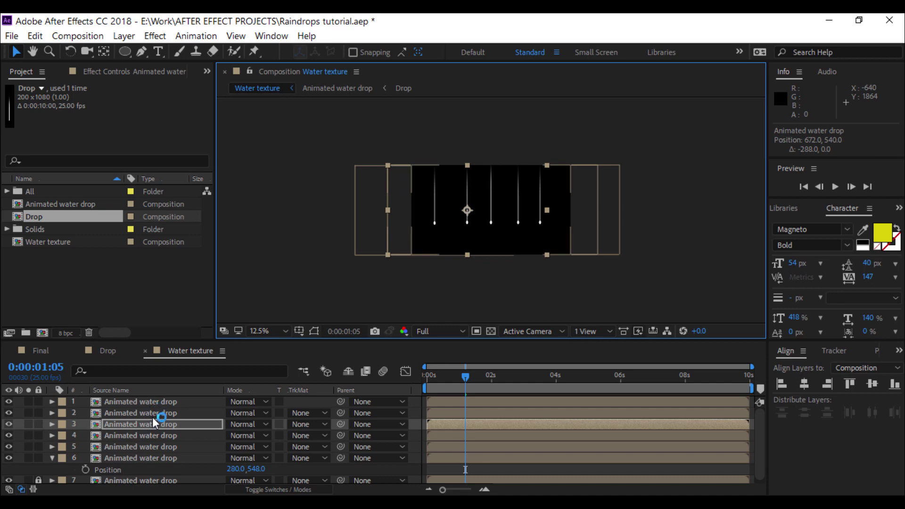
click(497, 214)
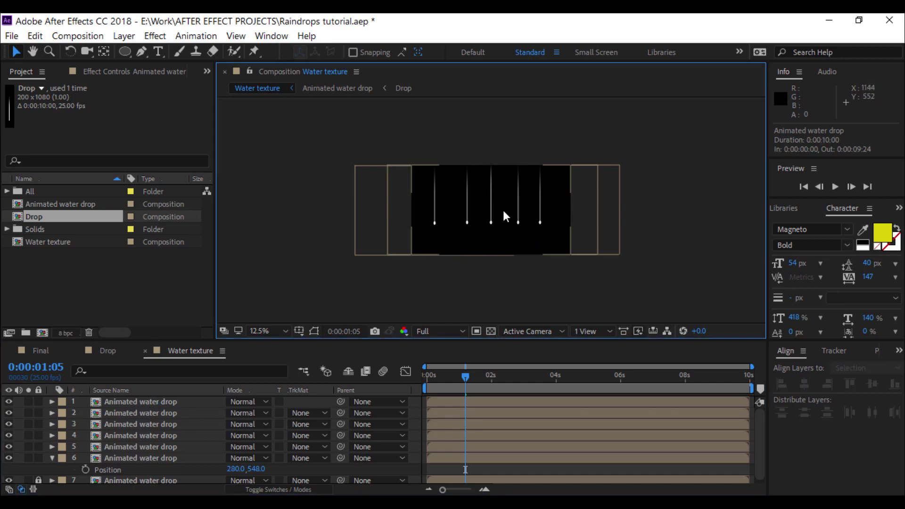
click(140, 412)
drag(535, 220, 579, 213)
click(170, 401)
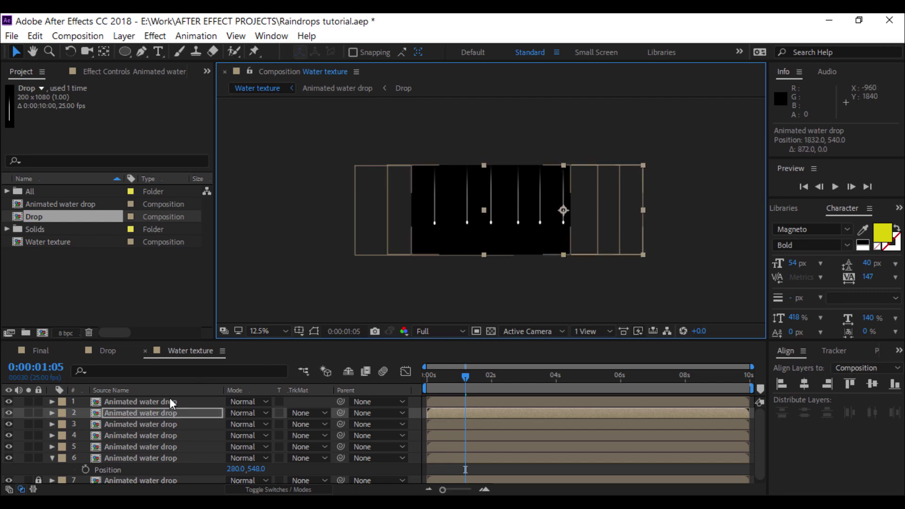
drag(559, 219, 470, 214)
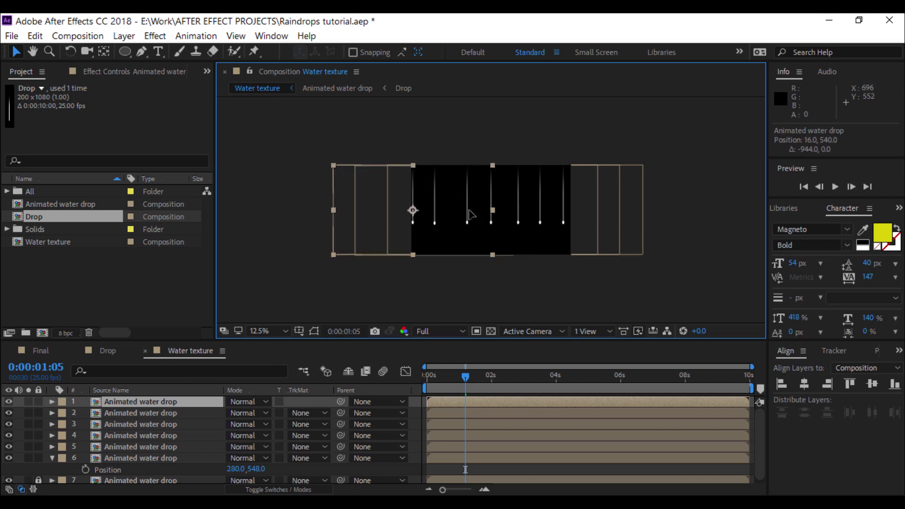
key(Return)
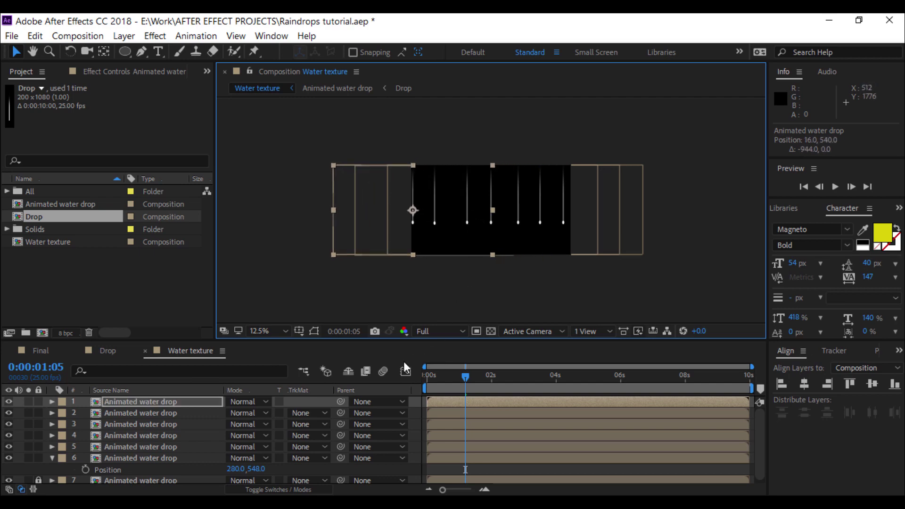
Step: Collapse layer 6, stagger the start times of layers 1 to 6 in the timeline, and preview the drops from the start
click(120, 460)
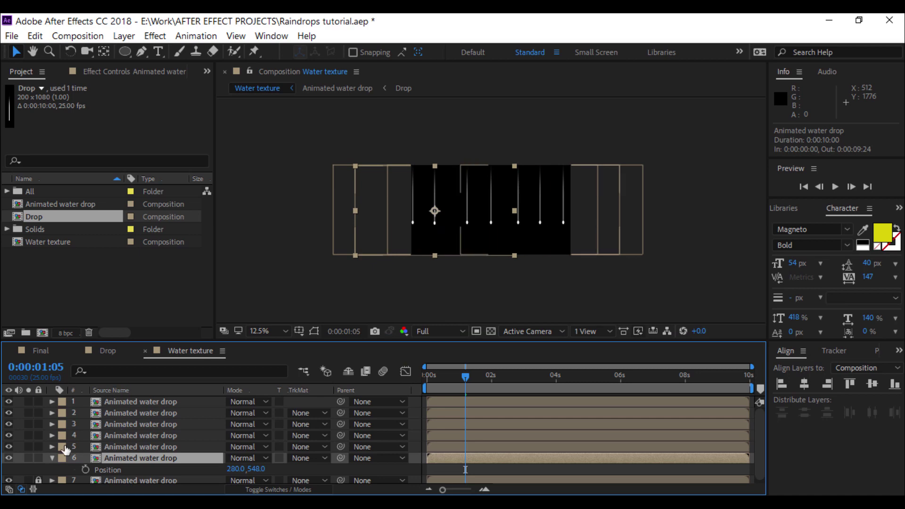
click(52, 458)
drag(465, 377, 450, 383)
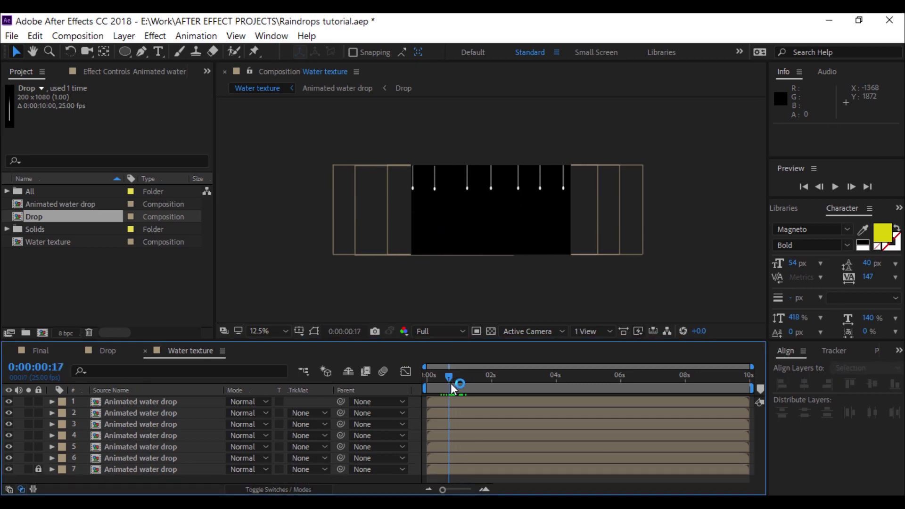
drag(463, 457, 486, 436)
drag(479, 425, 481, 402)
click(338, 296)
key(space)
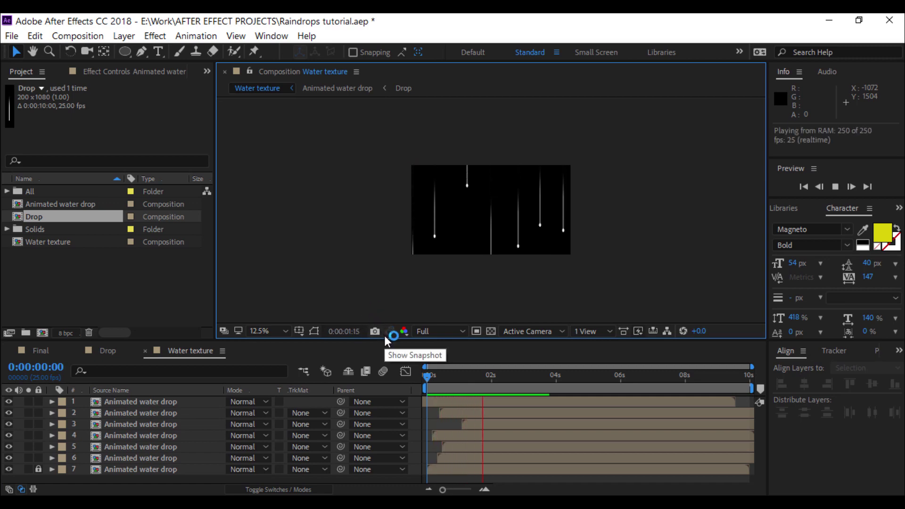
Step: Shift layer 1 slightly later so it starts at -0:00:00:07 with its drop above the frame, and preview the animation again
click(397, 376)
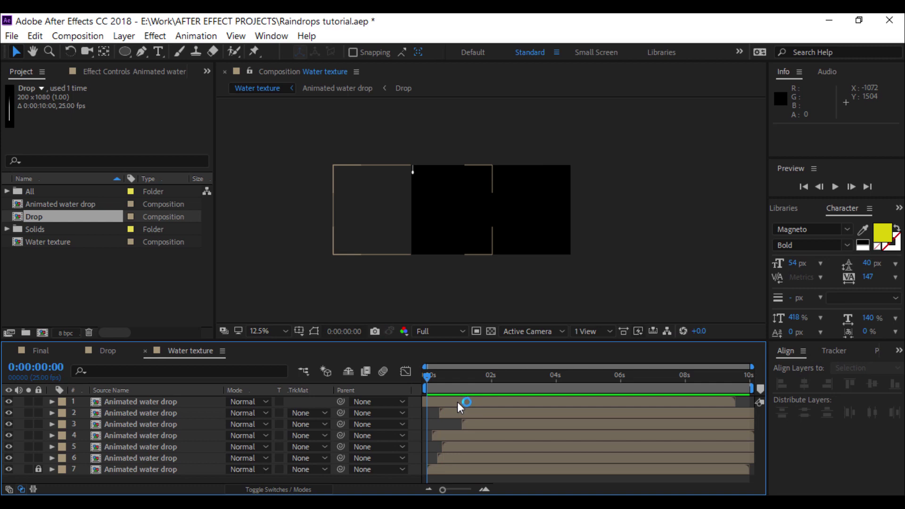
drag(458, 401, 456, 397)
click(310, 278)
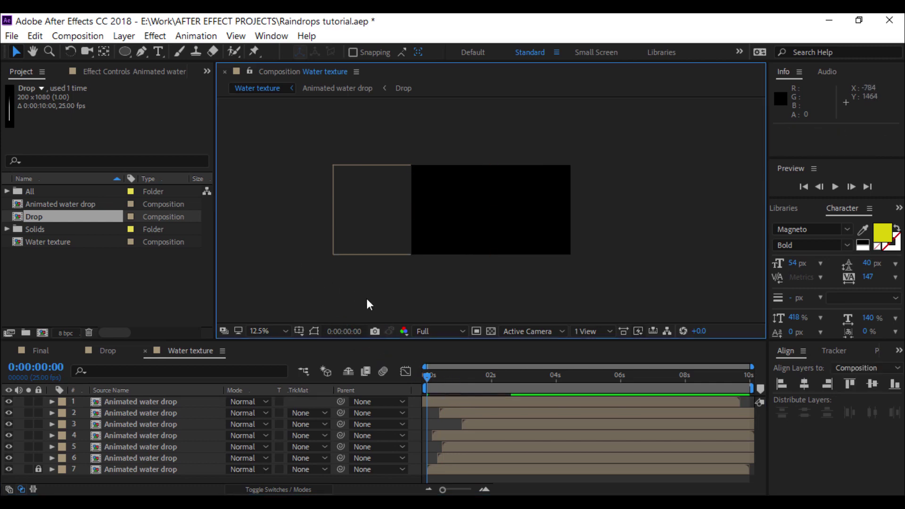
key(space)
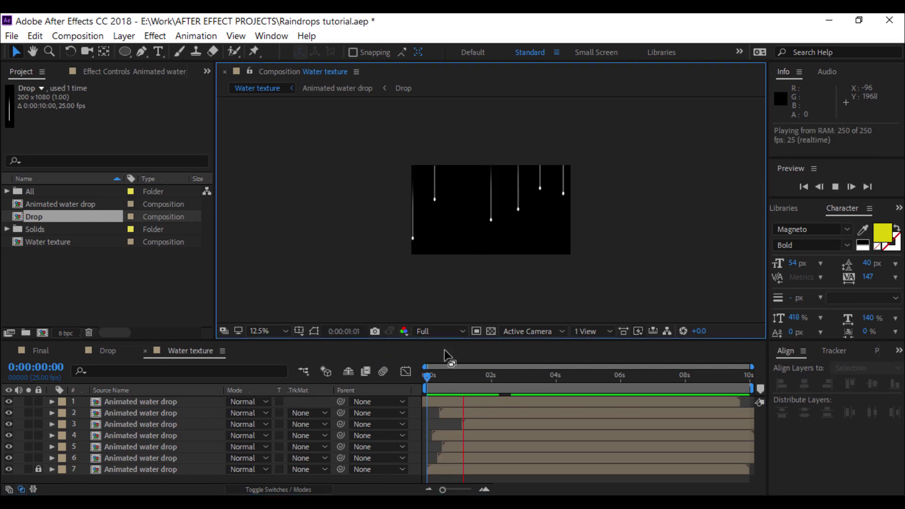
key(space)
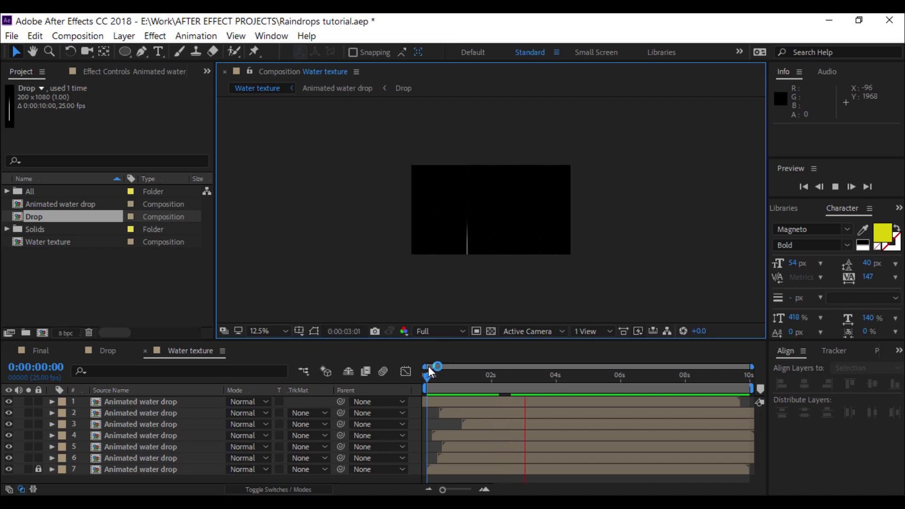
Step: Stop the preview, unlock layer 7, and duplicate all seven Animated water drop layers
click(137, 403)
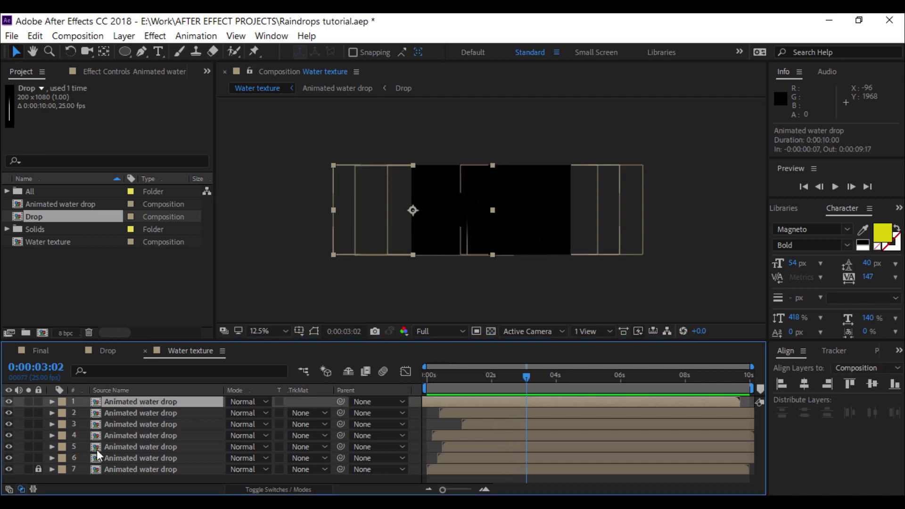
click(39, 469)
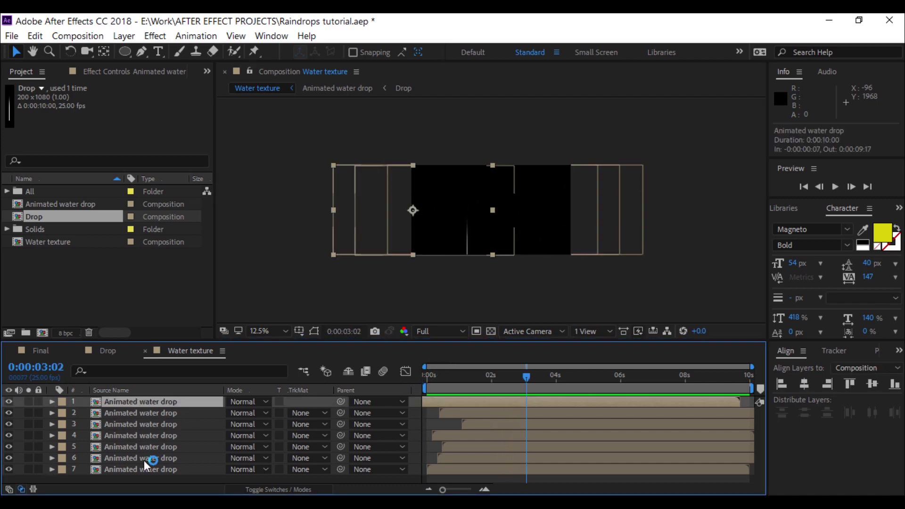
key(ctrl+a)
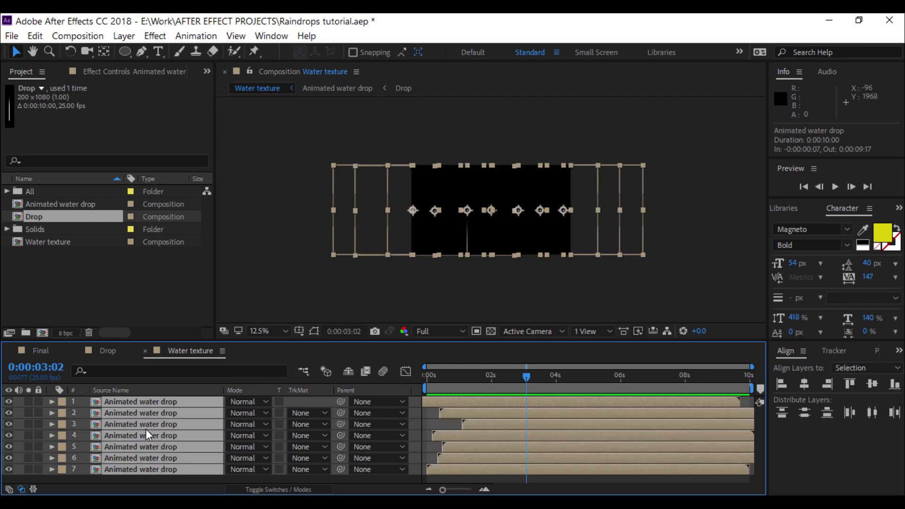
click(35, 36)
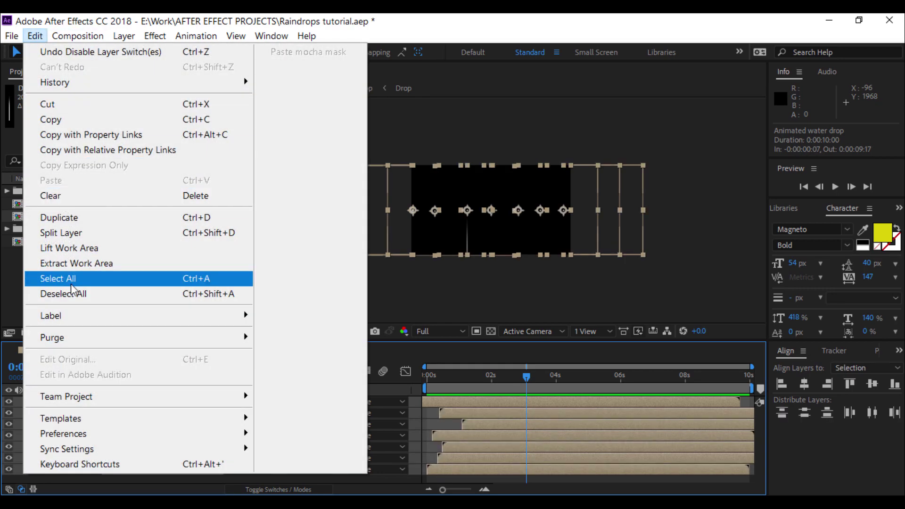
click(79, 220)
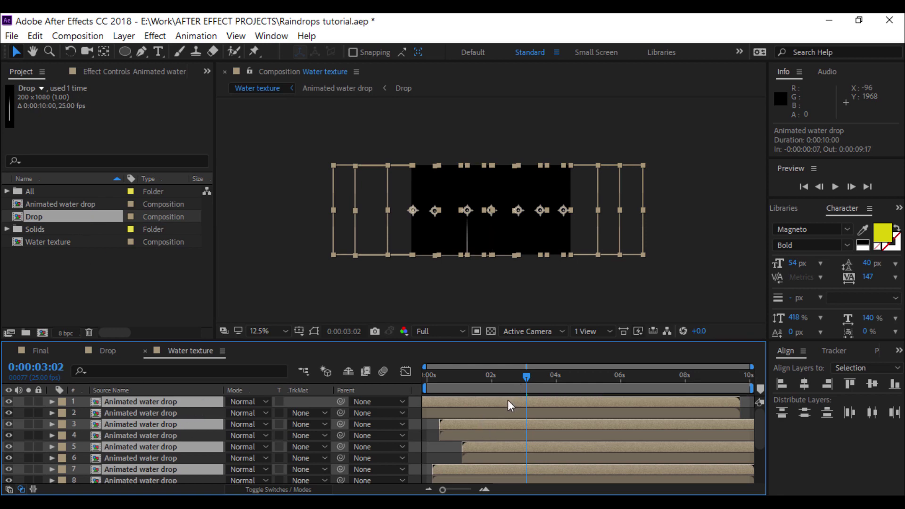
Step: Shift the duplicated drop layers 0:00:02:04 later so layer 1 starts at 0:00:01:22, and preview the animation from the start
drag(508, 400, 578, 406)
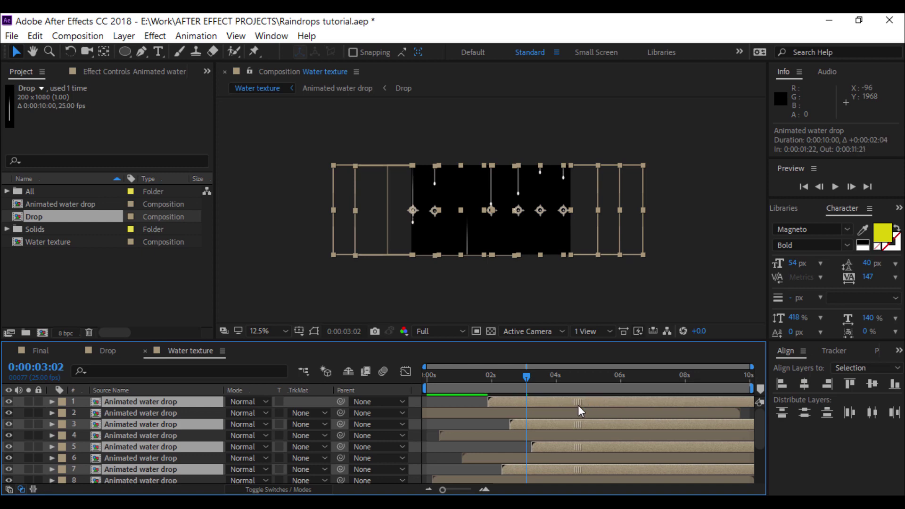
drag(527, 378, 400, 377)
key(space)
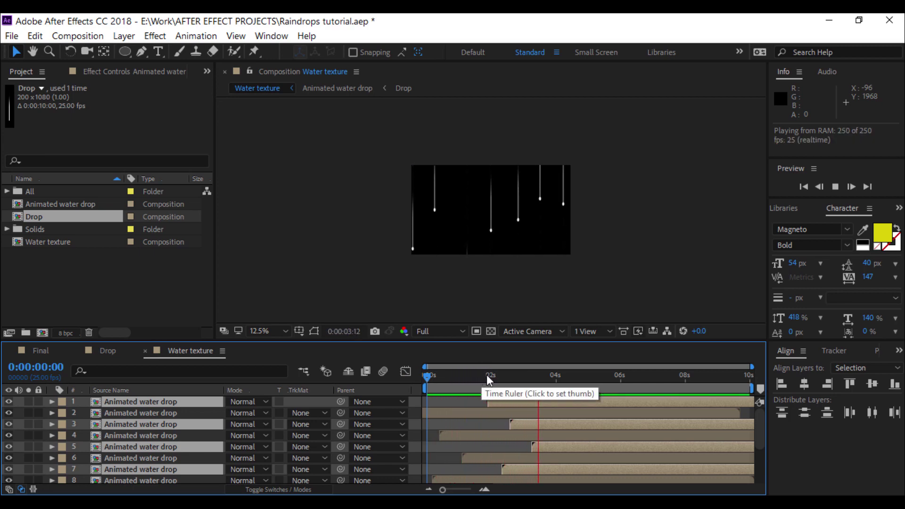
key(space)
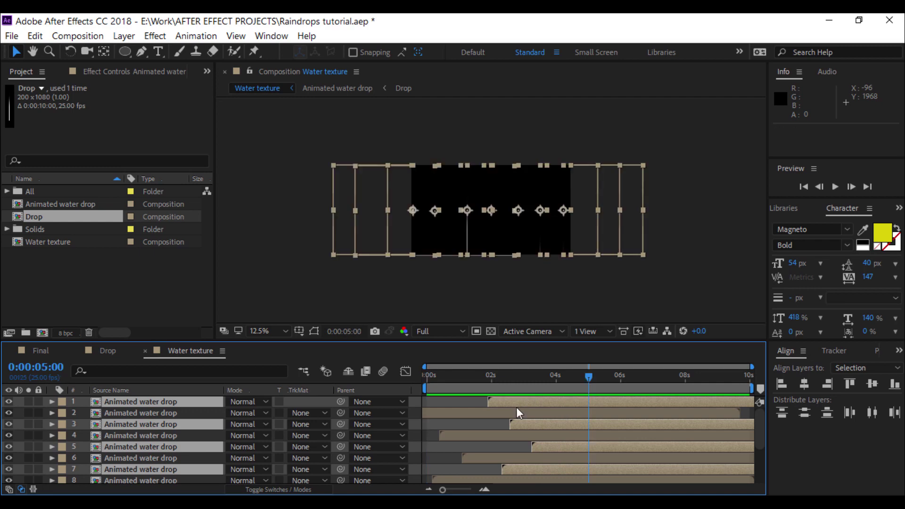
Step: Duplicate the selected drop layers again, shift the new copies 0:00:01:22 later so layer 1 starts at 0:00:03:19, and preview the animation
click(35, 36)
click(77, 217)
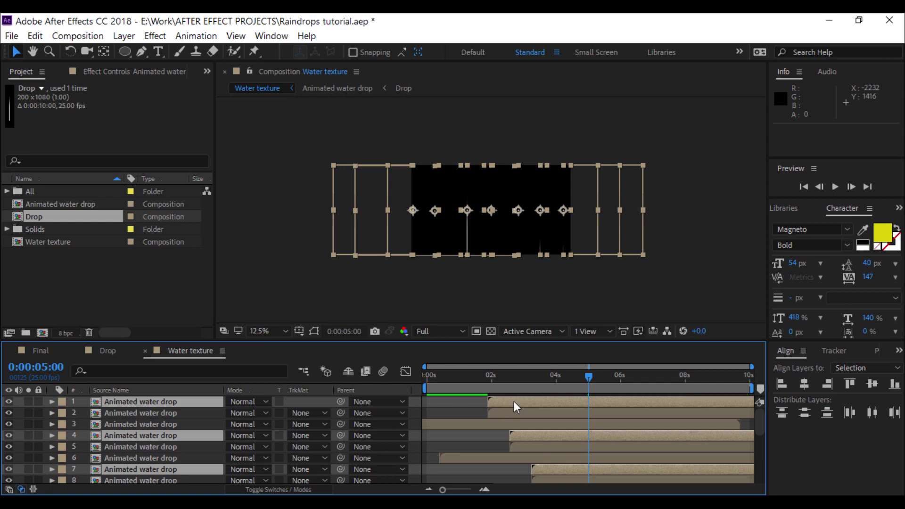
drag(514, 401, 573, 406)
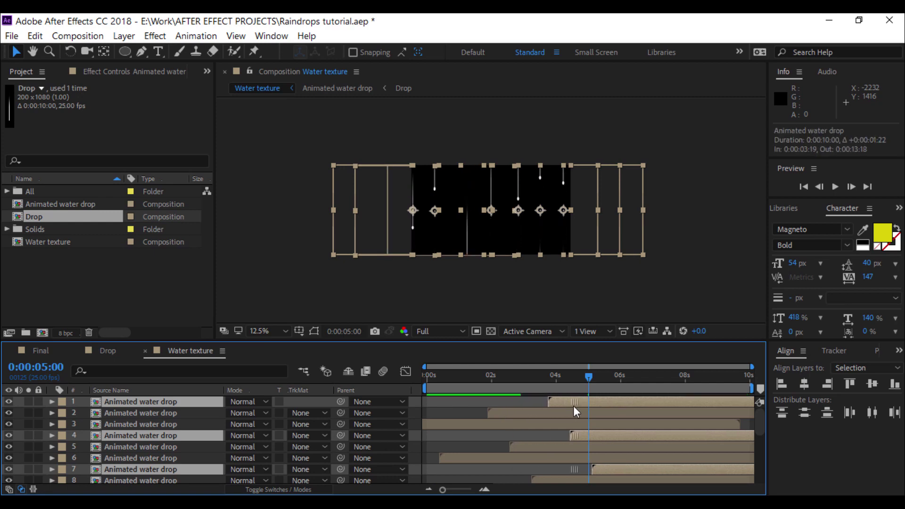
key(space)
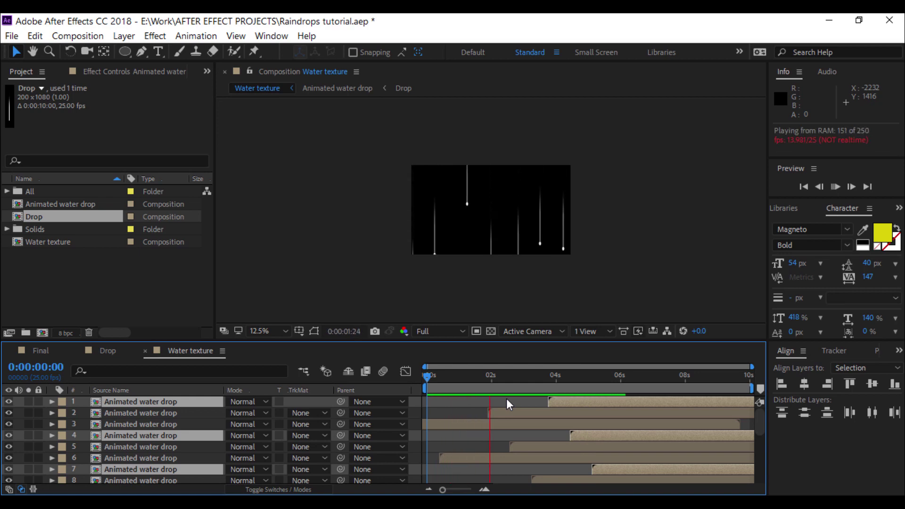
Step: Pre-compose all the Animated water drop layers into a new composition named Drop cluster
key(ctrl+a)
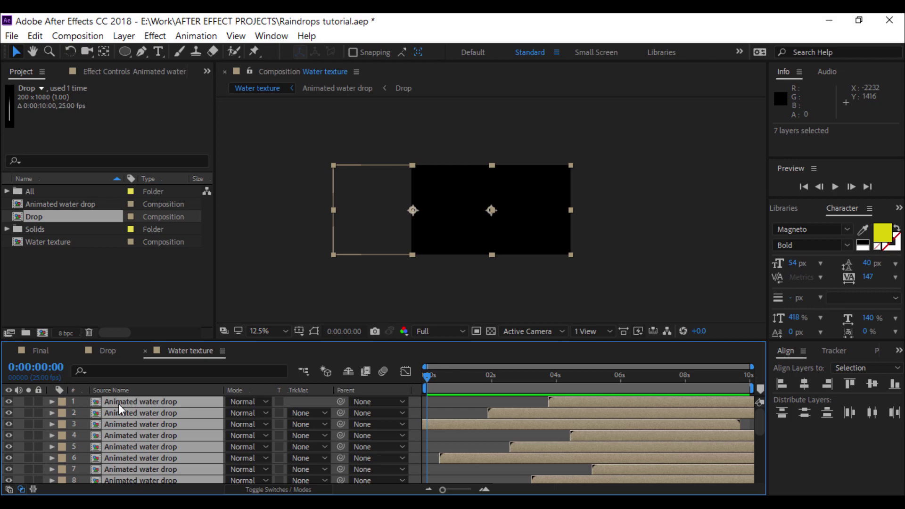
right_click(119, 404)
click(179, 488)
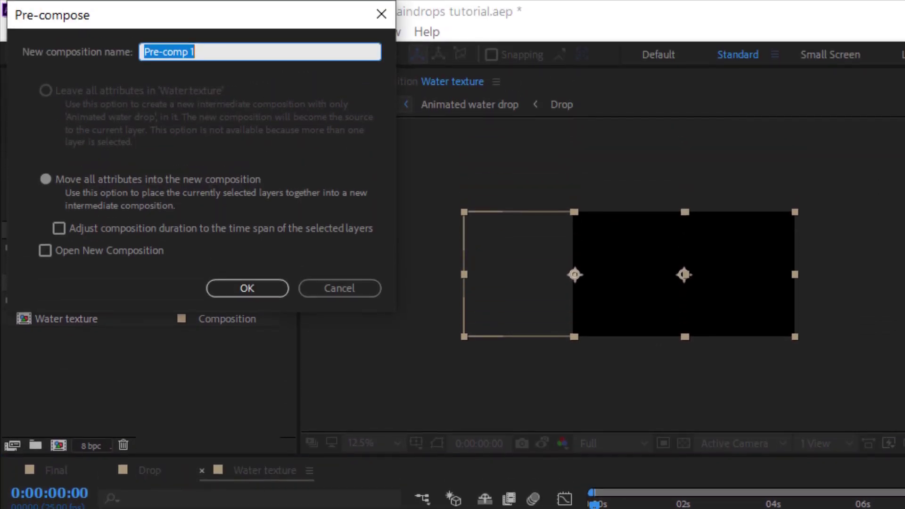
text(Drop cluster)
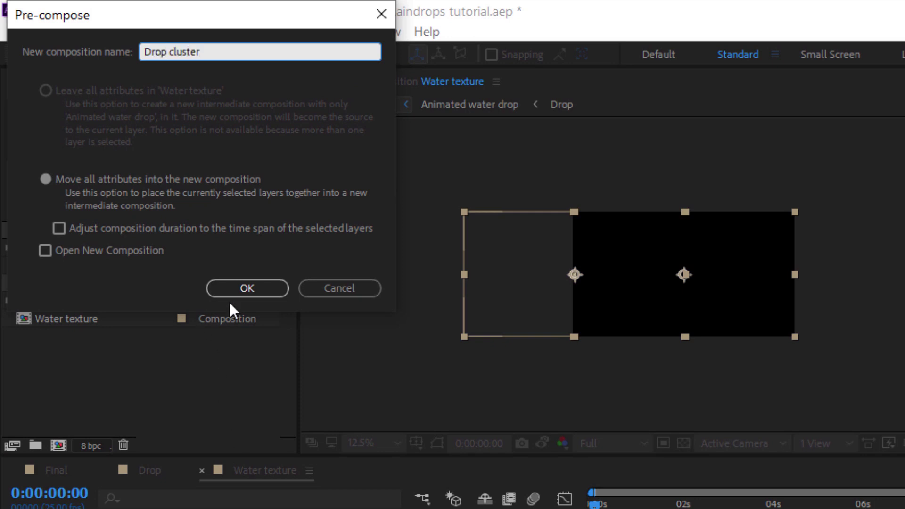
click(239, 290)
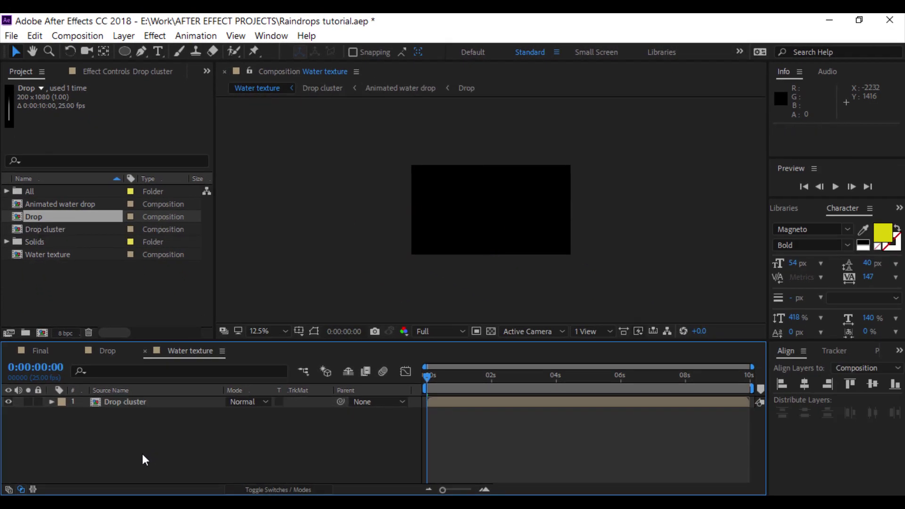
Step: Start a new 1920 x 1080 px solid in the Water texture composition and set its color to black, 000000
click(133, 403)
click(139, 438)
right_click(140, 437)
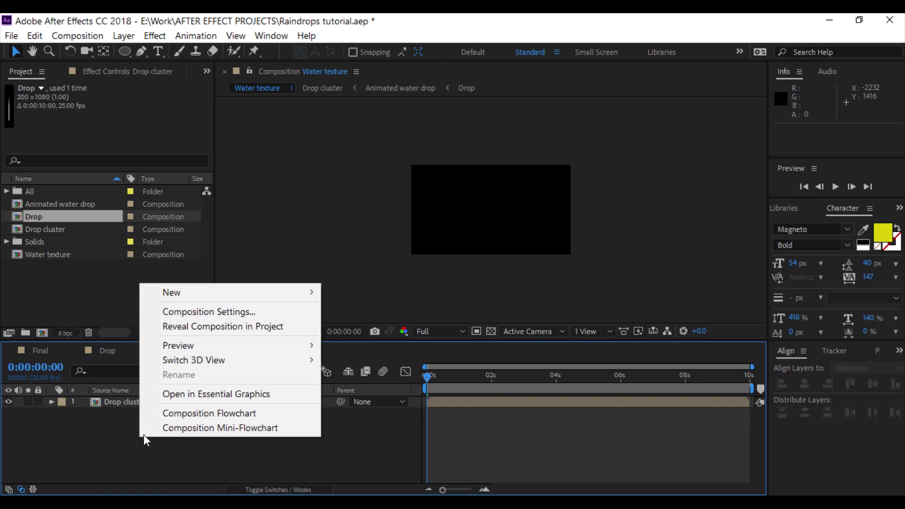
mouse_move(184, 300)
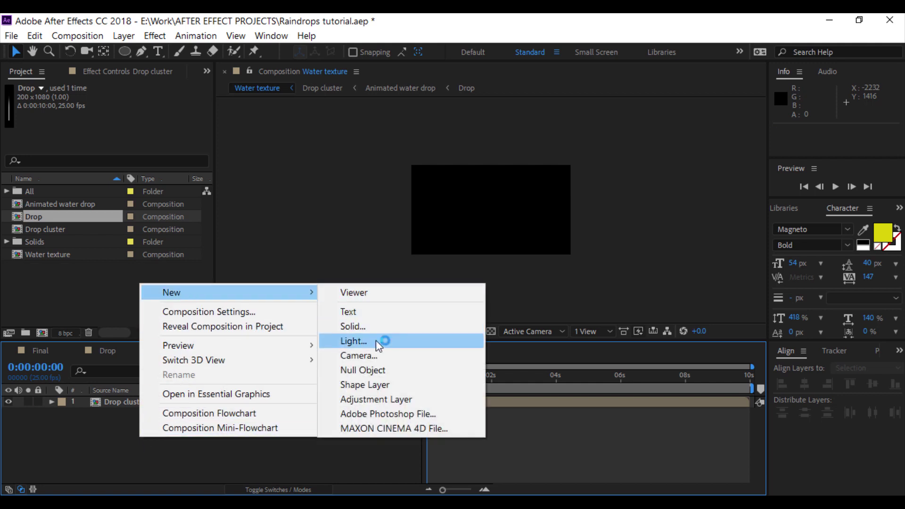
click(363, 345)
click(364, 337)
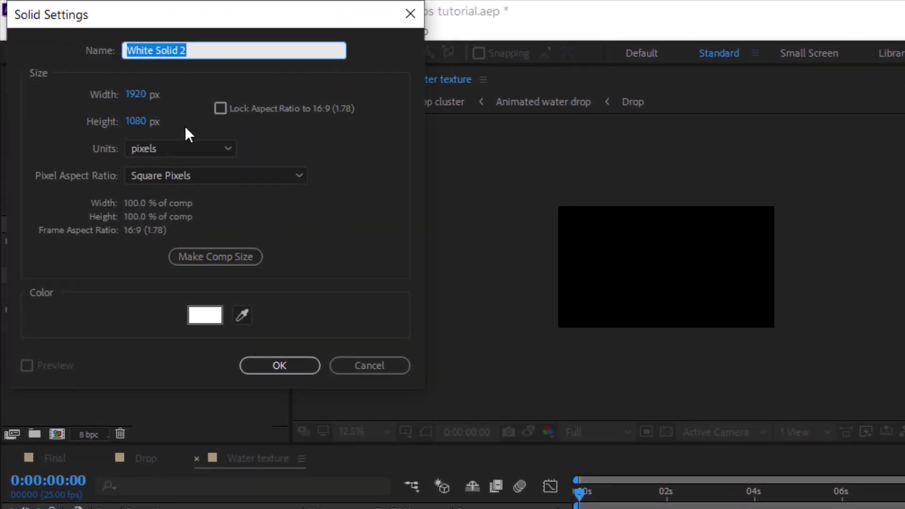
click(210, 313)
text(0D0D0D)
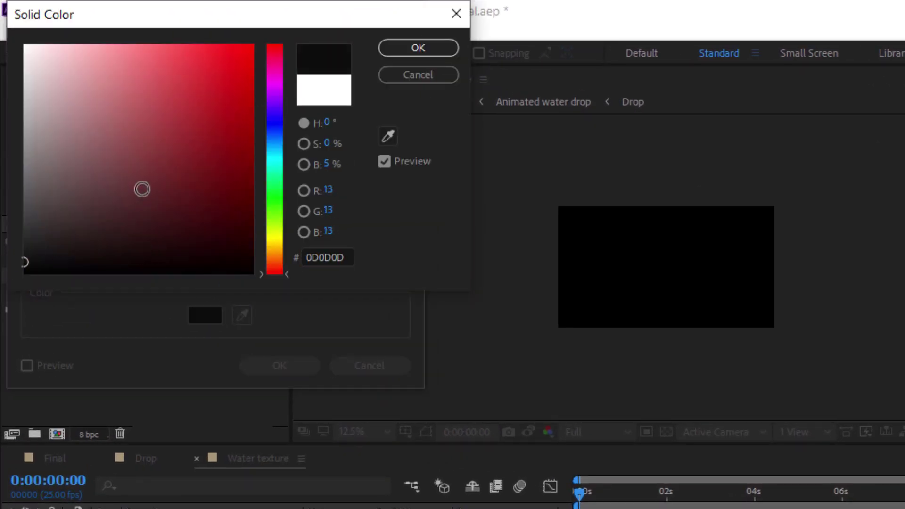
drag(24, 273, 10, 313)
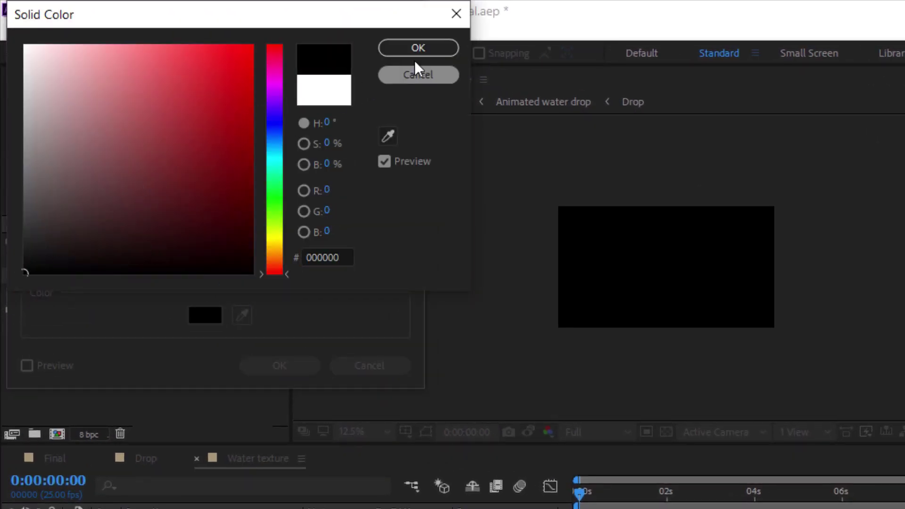
click(419, 47)
Step: Name the black solid Small drop and create it above the Drop cluster layer
click(220, 44)
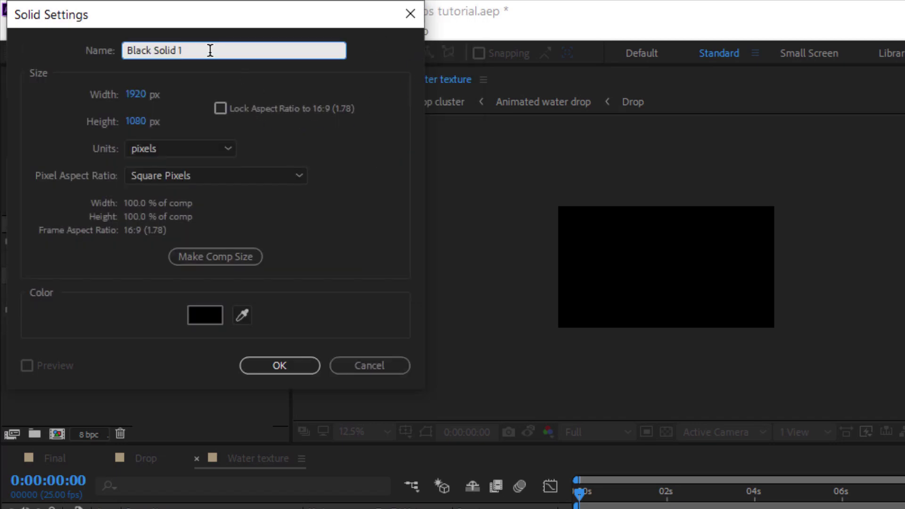
drag(210, 51, 2, 63)
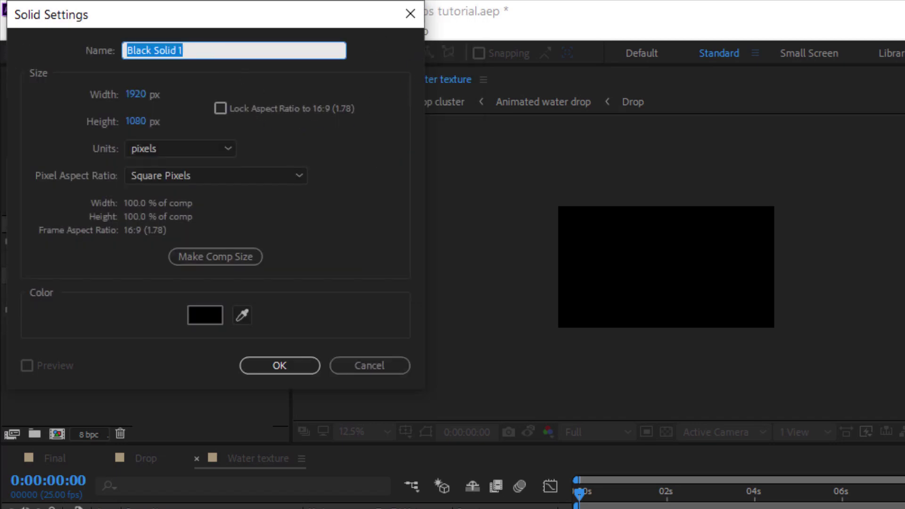
text(Small drop)
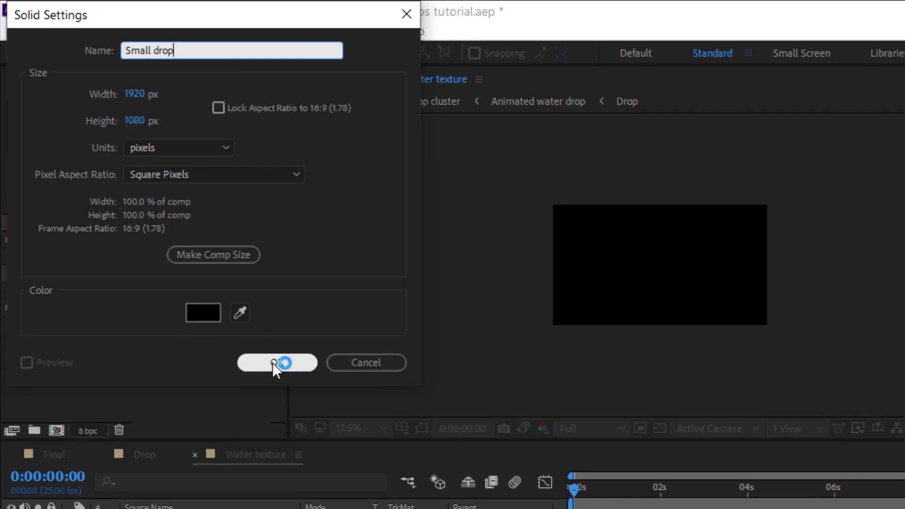
click(273, 366)
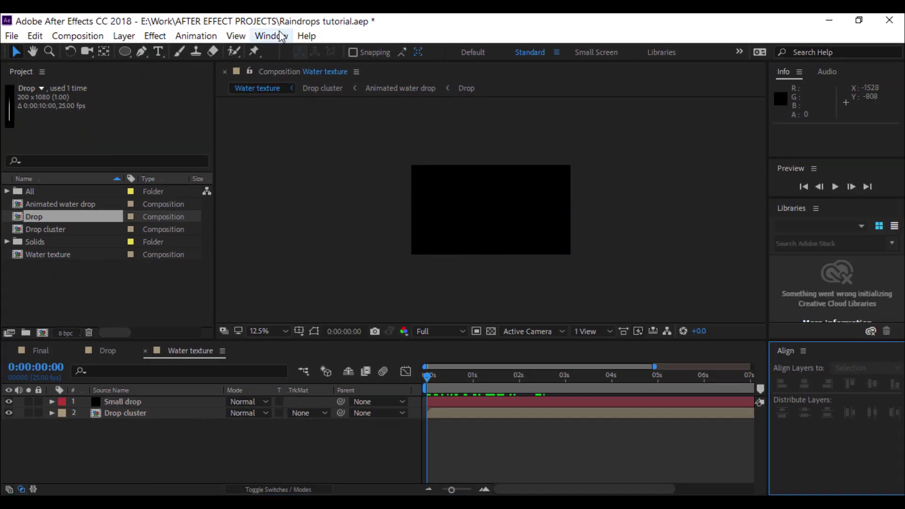
Step: Show the effects and presets list, search for "cc parti", and apply CC Particle World to the Small drop layer
click(279, 34)
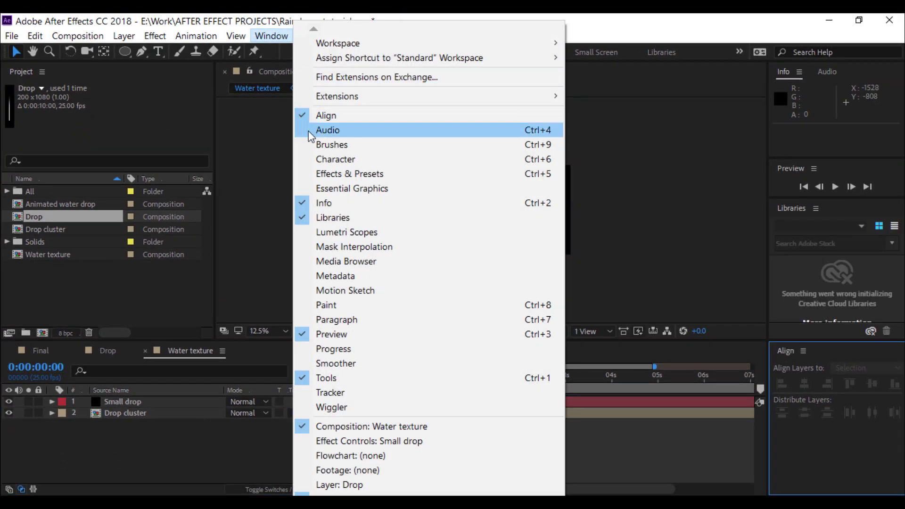
click(325, 174)
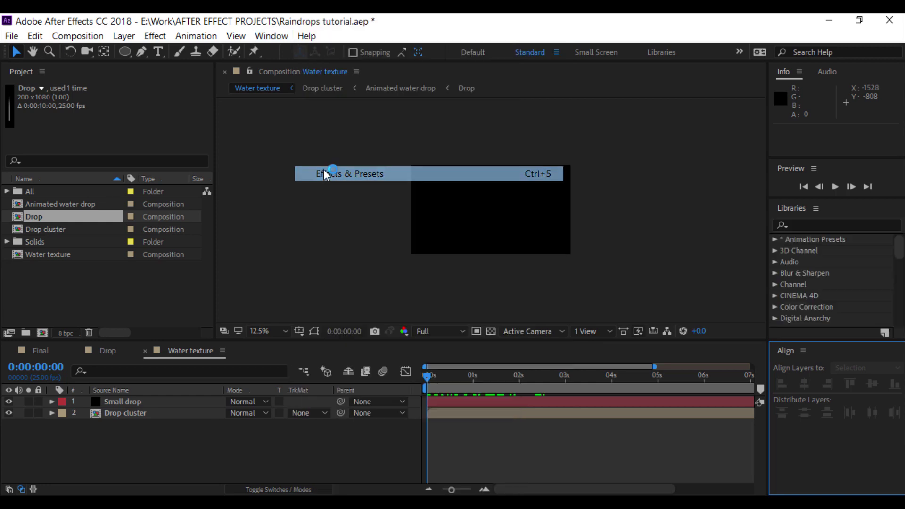
click(806, 226)
text(cc parti)
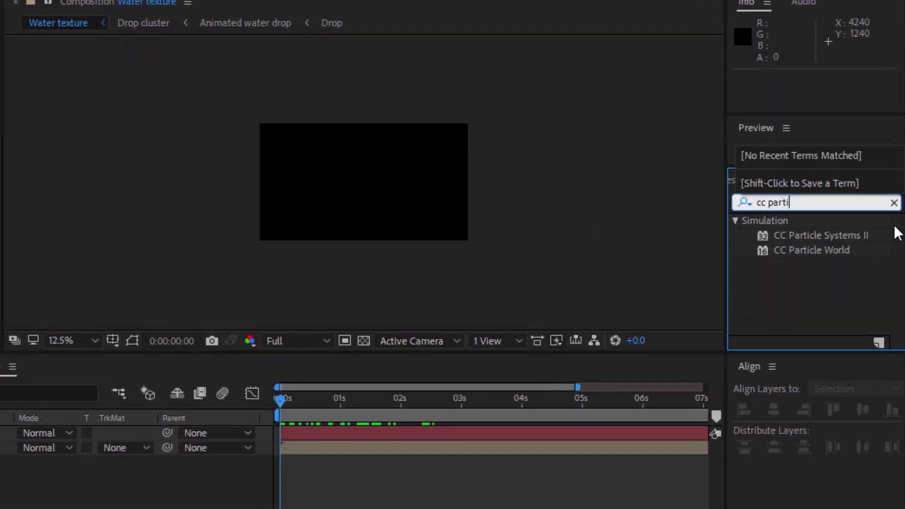
drag(839, 251, 336, 220)
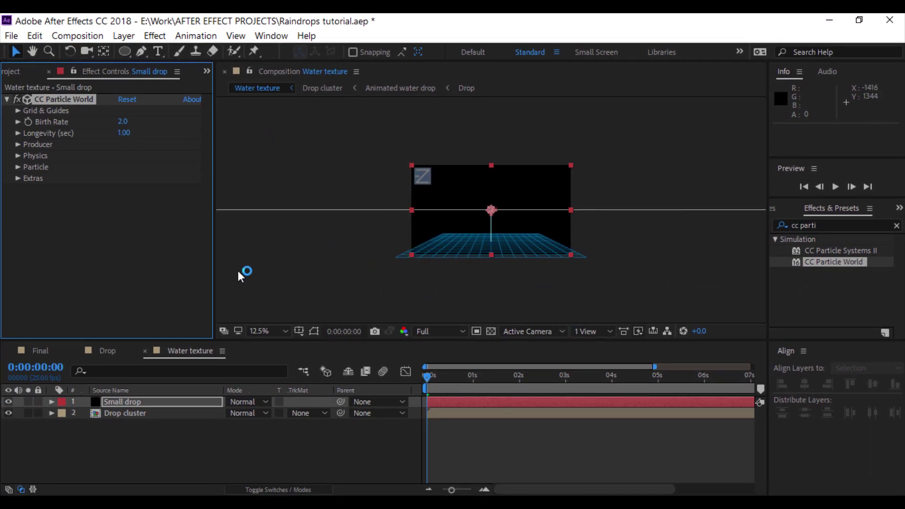
Step: Set the CC Particle World Birth Rate to 0.5 and Longevity to 2 seconds
click(122, 121)
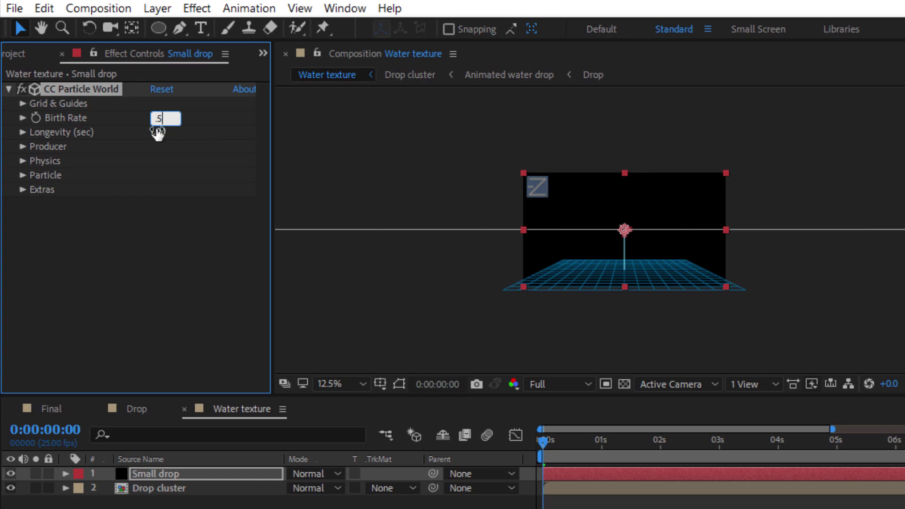
key(Return)
click(157, 132)
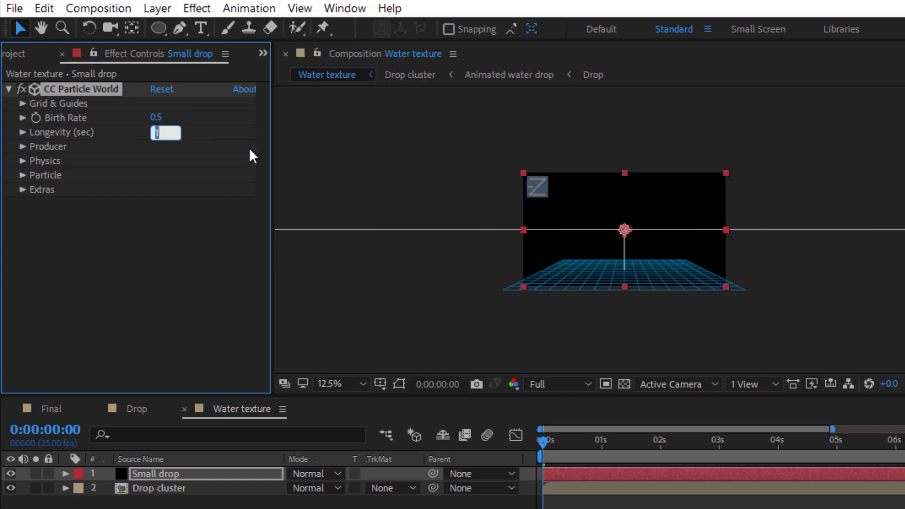
text(2)
key(Return)
Step: Set the particle producer's Radius X to 0.585, Radius Y to 0.525 and Radius Z to 0.025
click(22, 147)
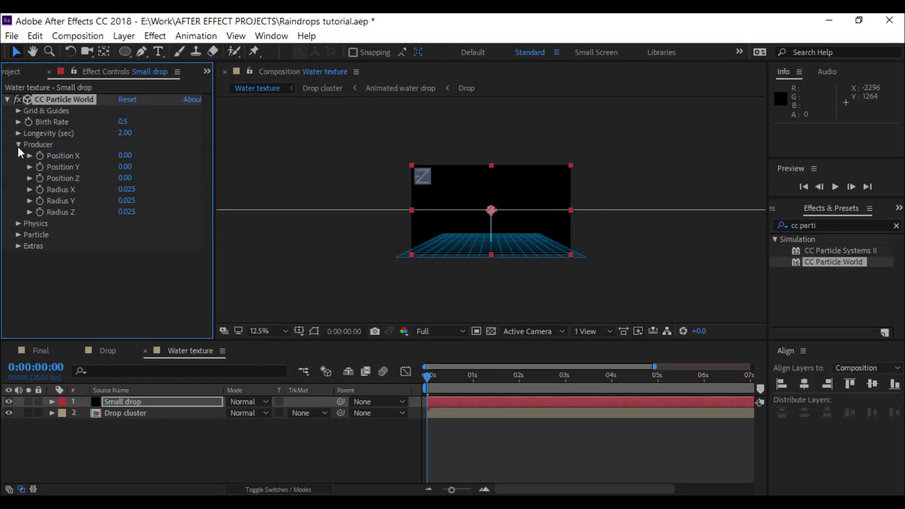
click(165, 204)
text(0.585)
click(132, 202)
text(.525)
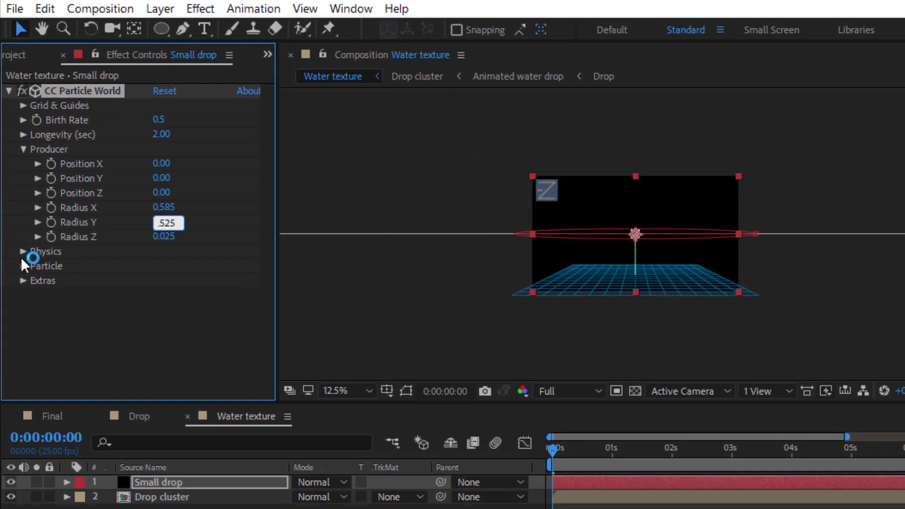
key(Return)
click(170, 240)
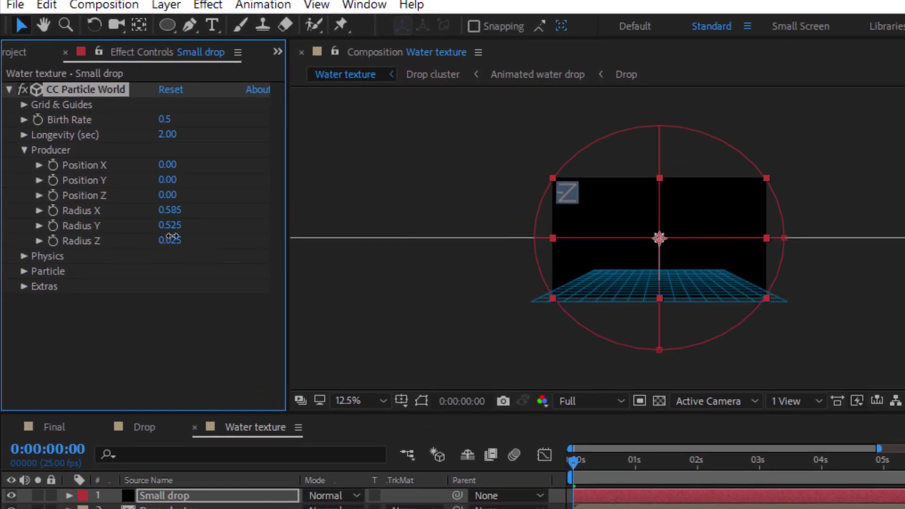
key(BackSpace)
text(.025)
key(Return)
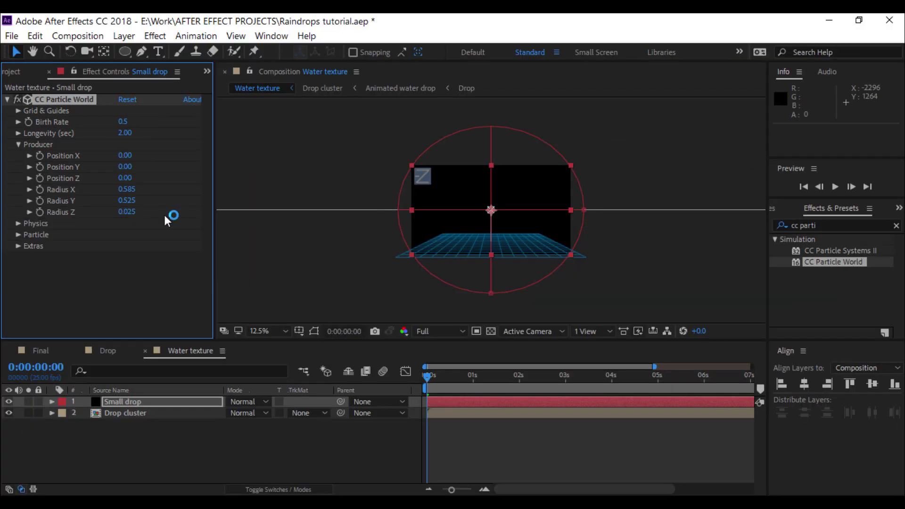
Step: Set the CC Particle World physics Velocity to 0 and Gravity to 0.02
click(17, 145)
click(17, 155)
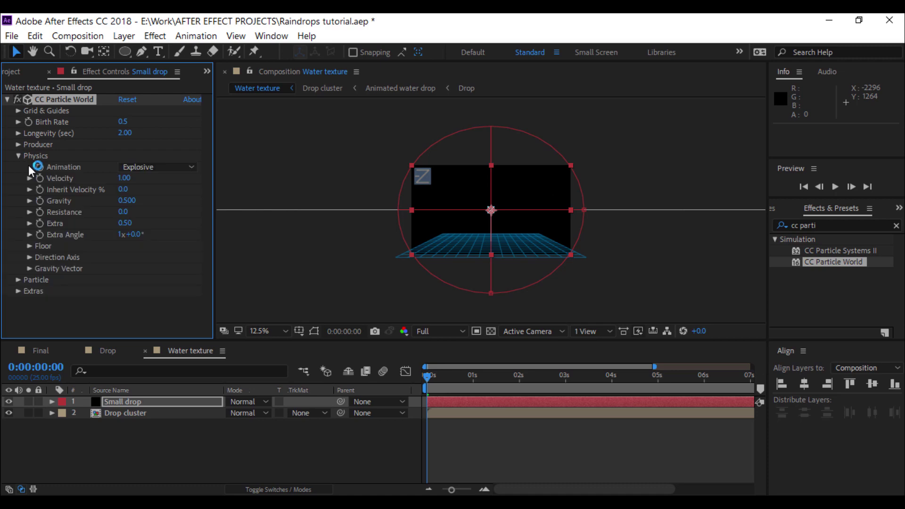
click(113, 178)
text(0)
key(Return)
click(128, 200)
key(BackSpace)
text(.02)
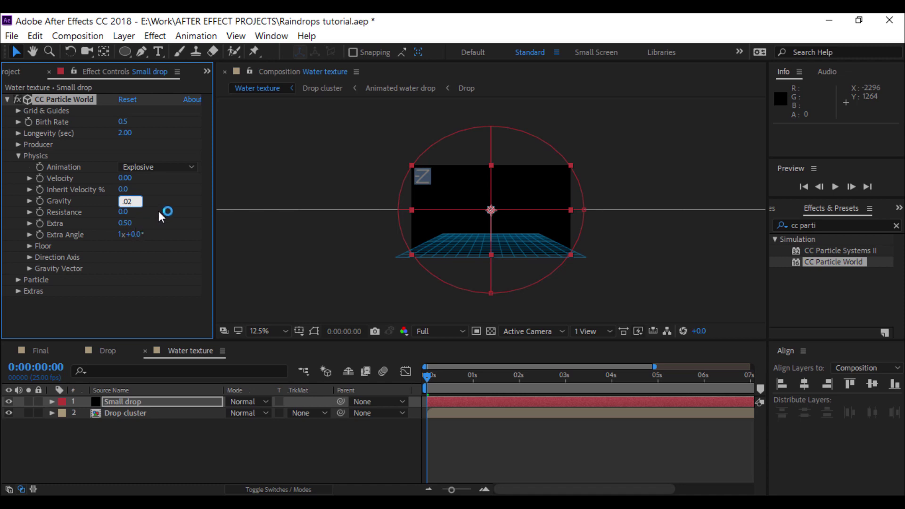
key(Return)
Step: Set the particle physics Extra Angle to 0x+0.8°
click(135, 234)
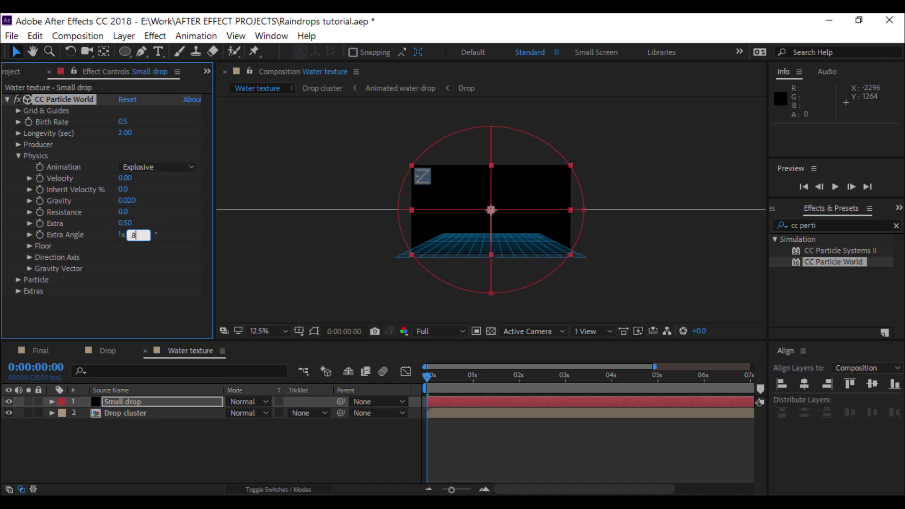
text(.8)
key(Return)
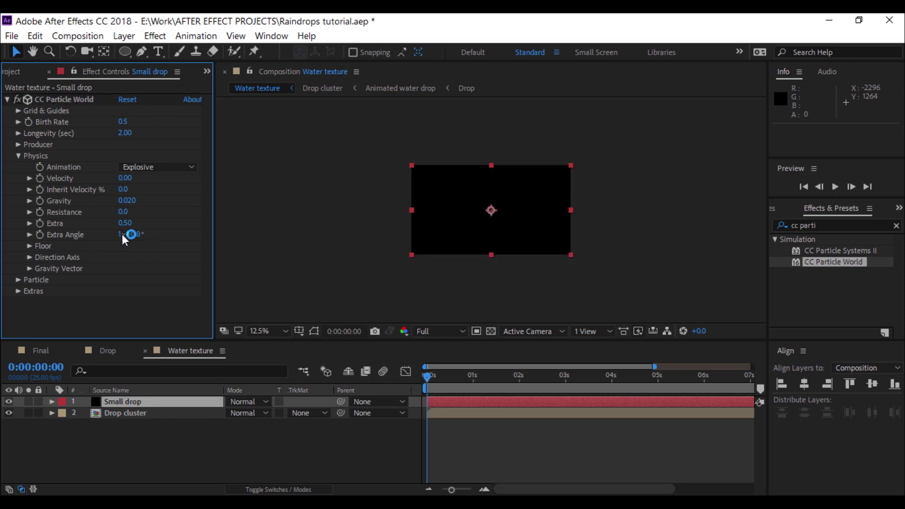
key(Return)
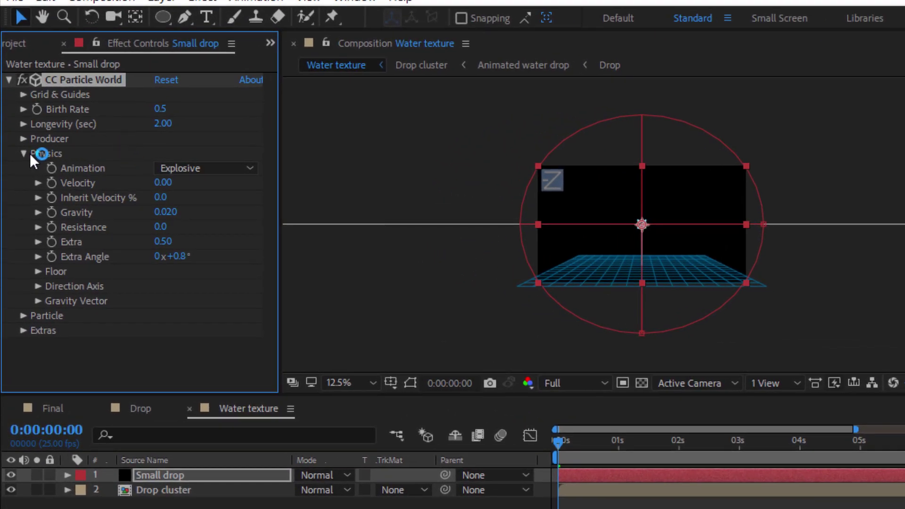
Step: Set the particle Birth Color to white (FFFFFF) and sample that same white for the Death Color
click(22, 153)
click(24, 168)
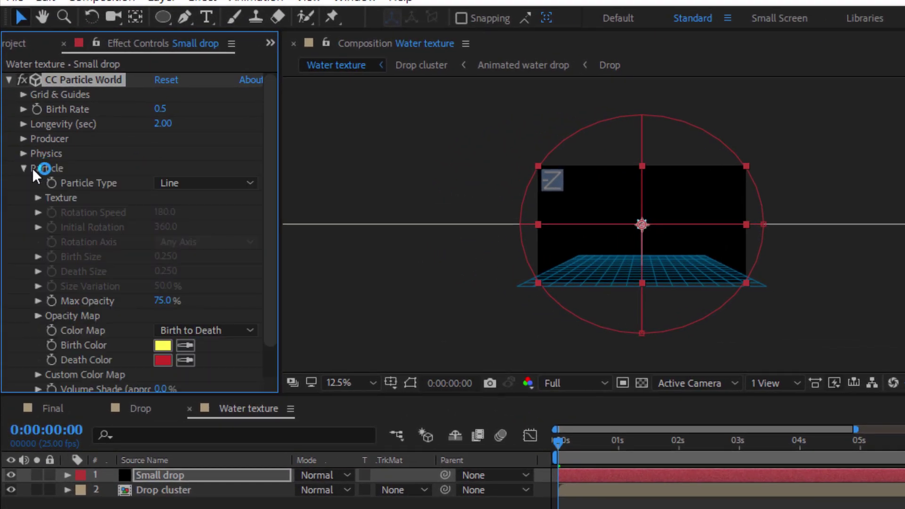
scroll(96, 176, down, 1)
click(162, 325)
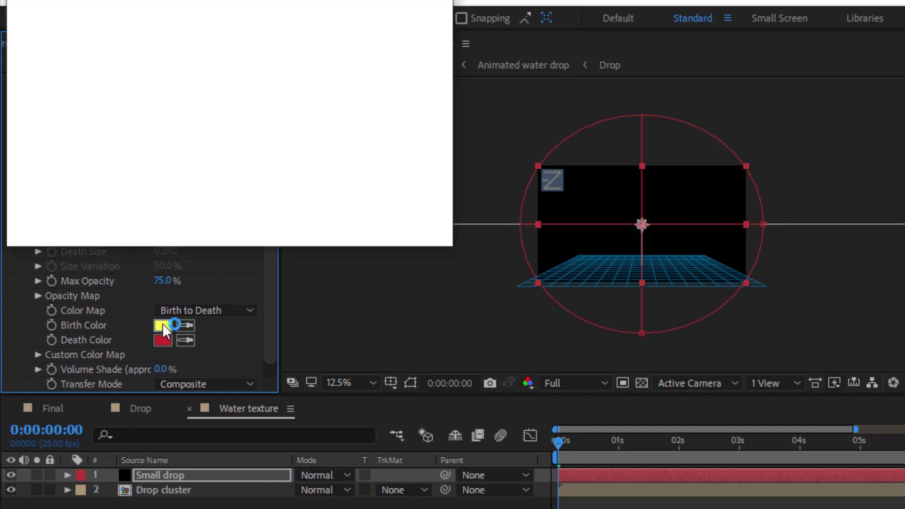
text(FFFFFF)
click(403, 13)
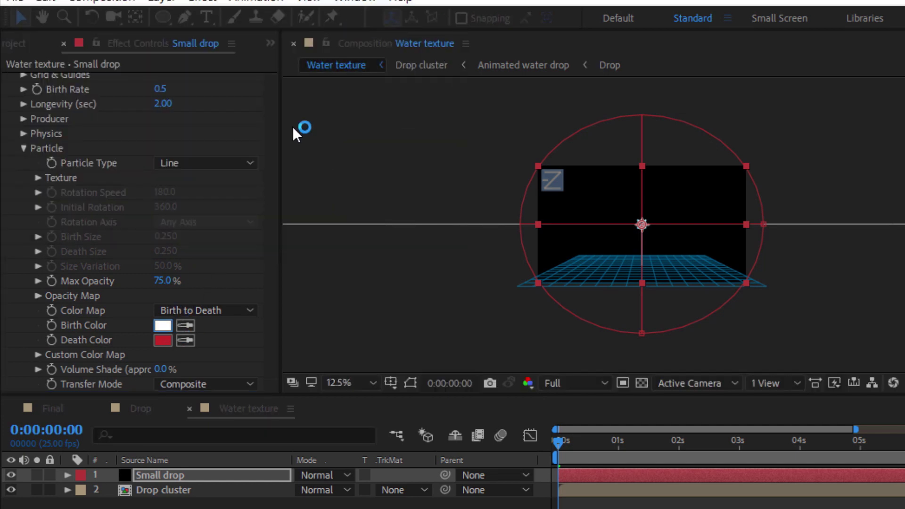
click(185, 340)
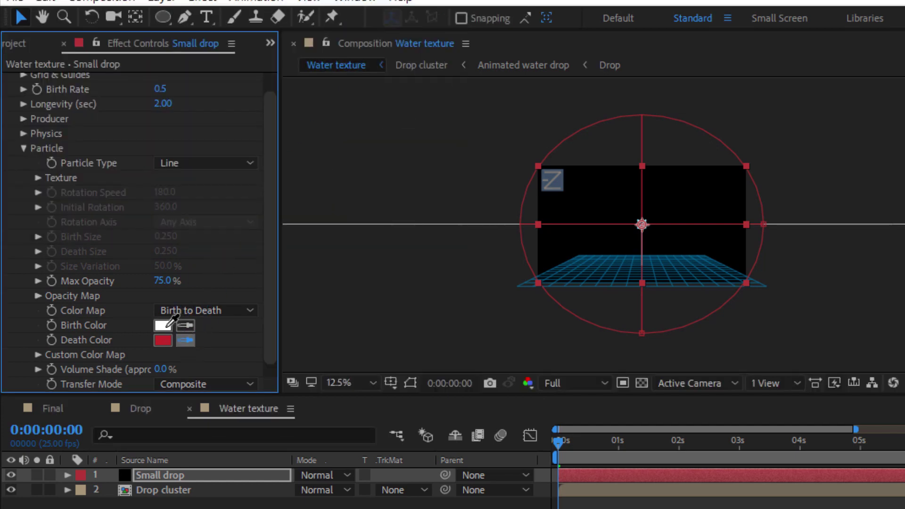
Step: Change the Particle Type to Faded Sphere and move the current time to 0:00:00:20
click(168, 162)
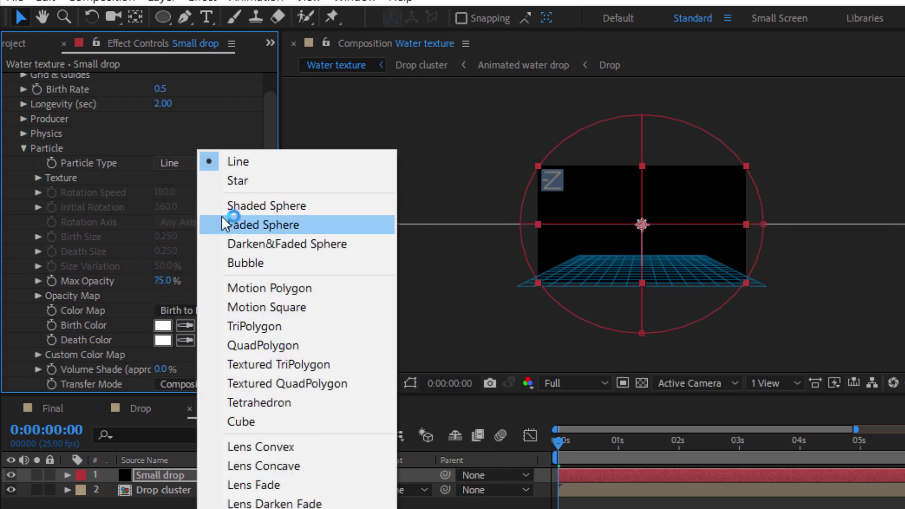
click(240, 232)
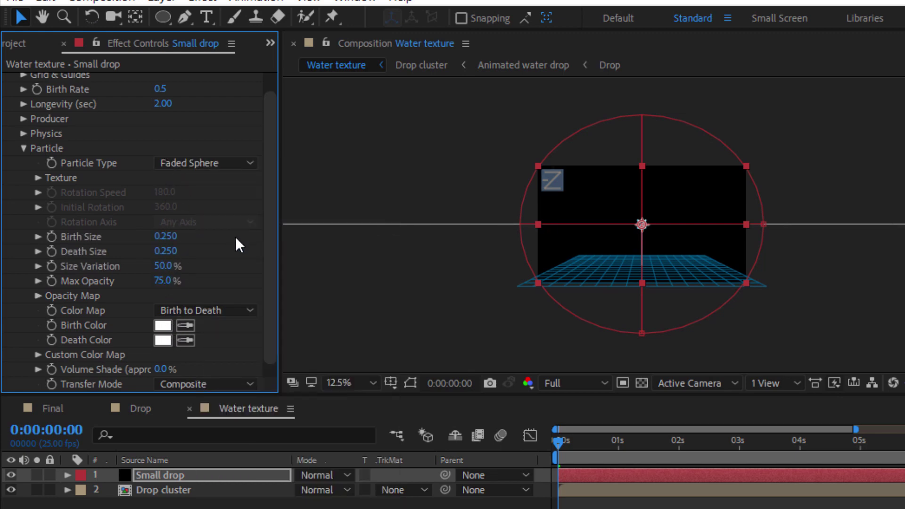
drag(550, 434, 607, 449)
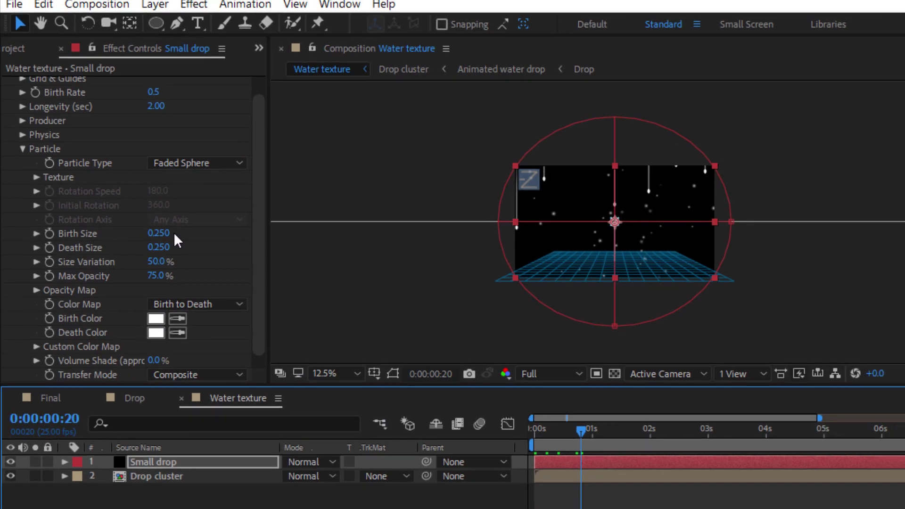
Step: Set the particle Birth Size to 0.080 and Death Size to 0.180
click(171, 234)
text(.080)
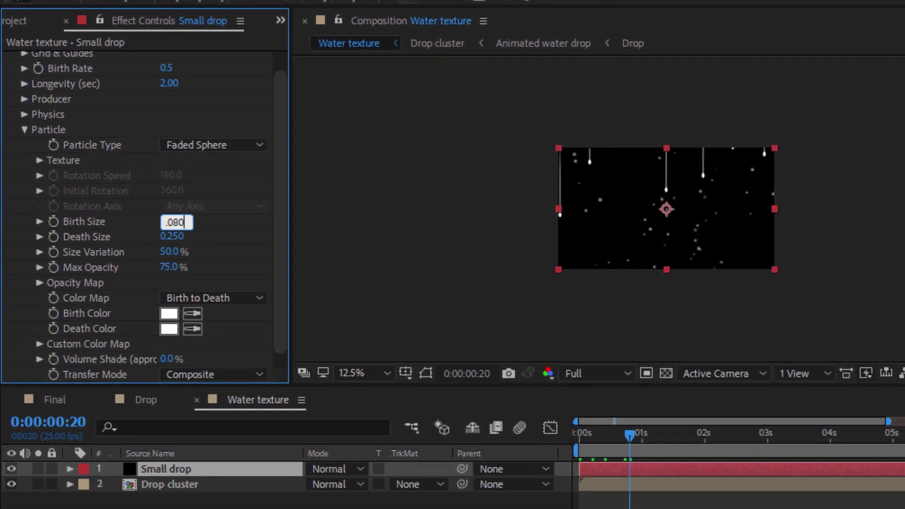
key(Return)
click(174, 236)
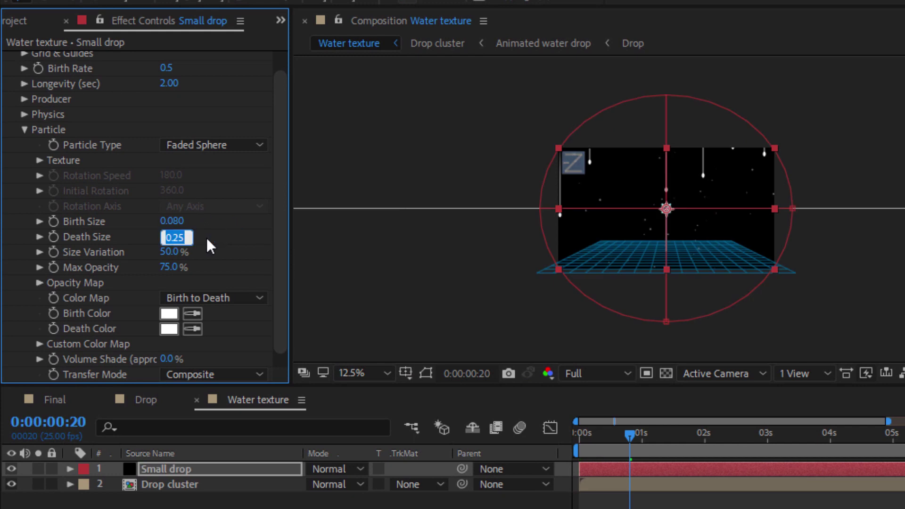
text(.180)
key(Return)
scroll(234, 270, down, 1)
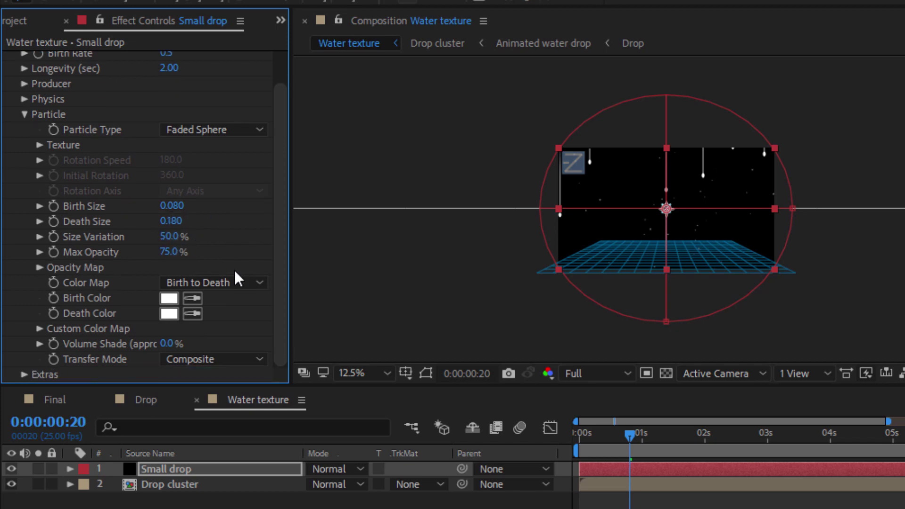
scroll(57, 182, up, 2)
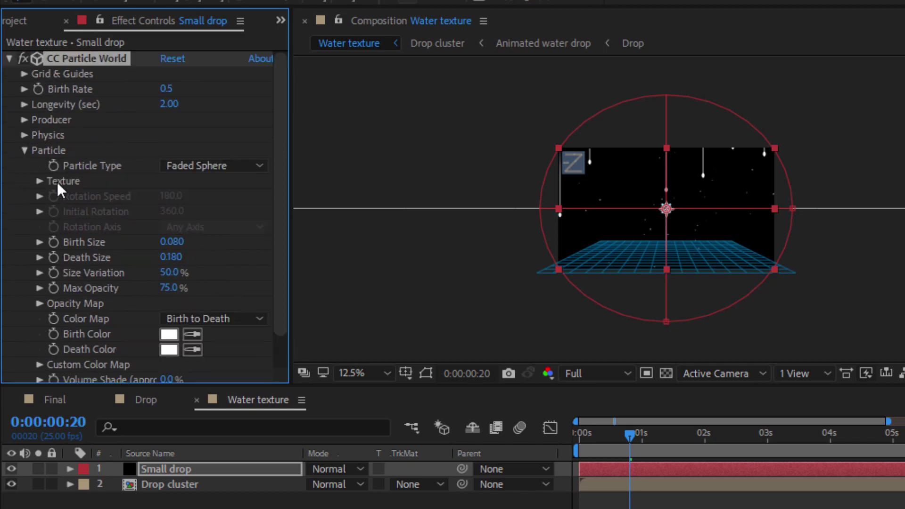
click(24, 151)
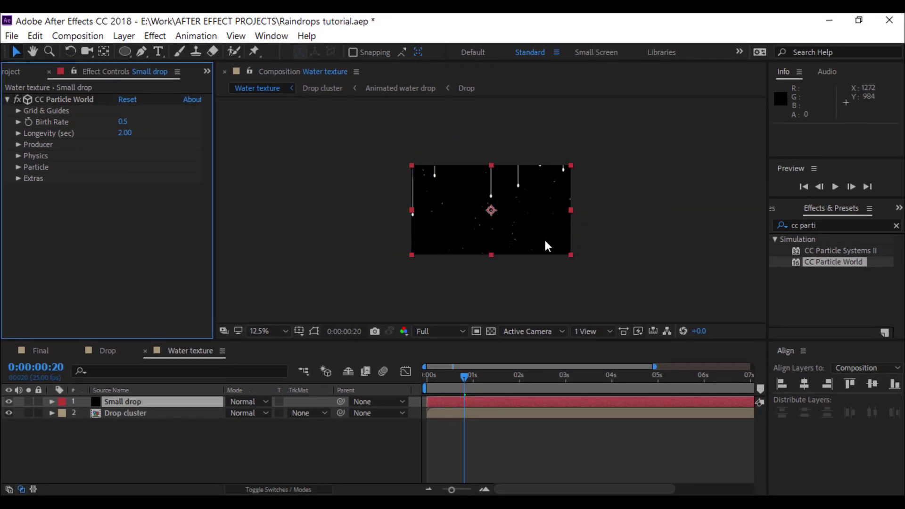
Step: Preview the Water texture animation from its first frame at 25% magnification
key(period)
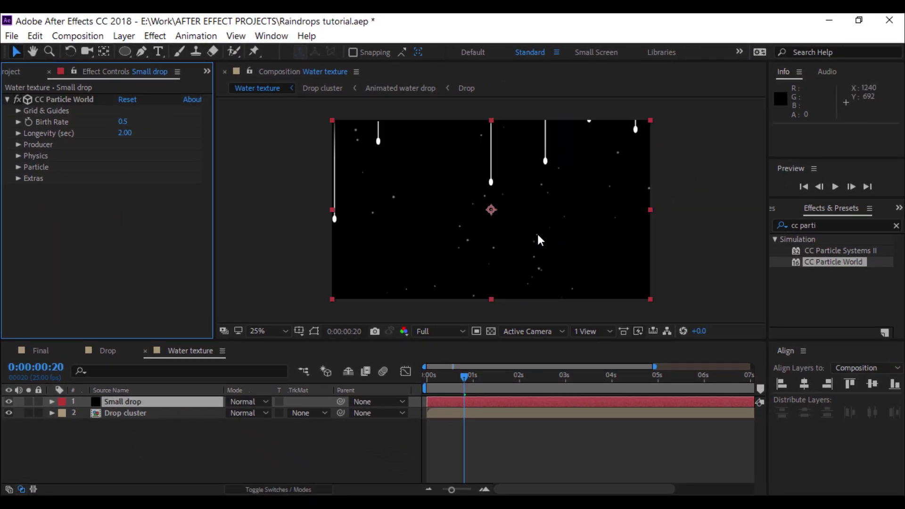
drag(466, 381, 427, 380)
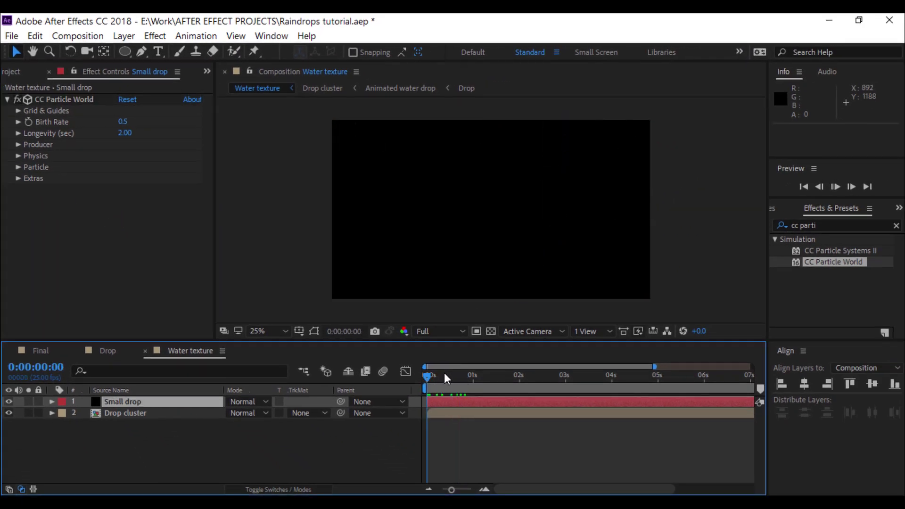
key(space)
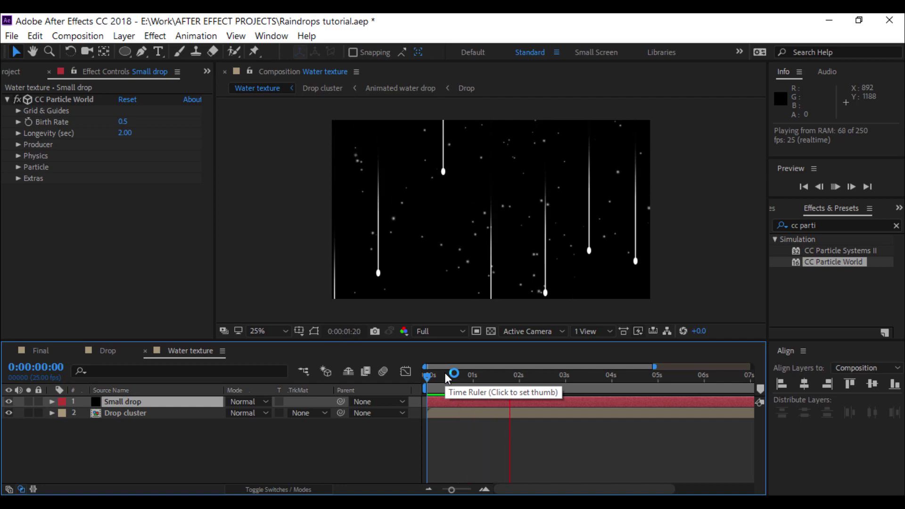
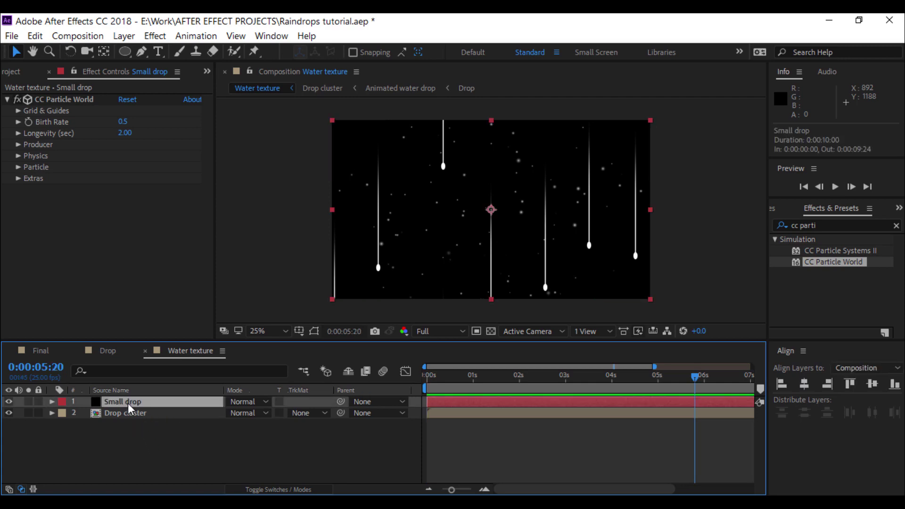
Step: Duplicate the Small drop layer and set the copy's producer Radius X to 1.075 and Radius Y to 0.815
click(35, 37)
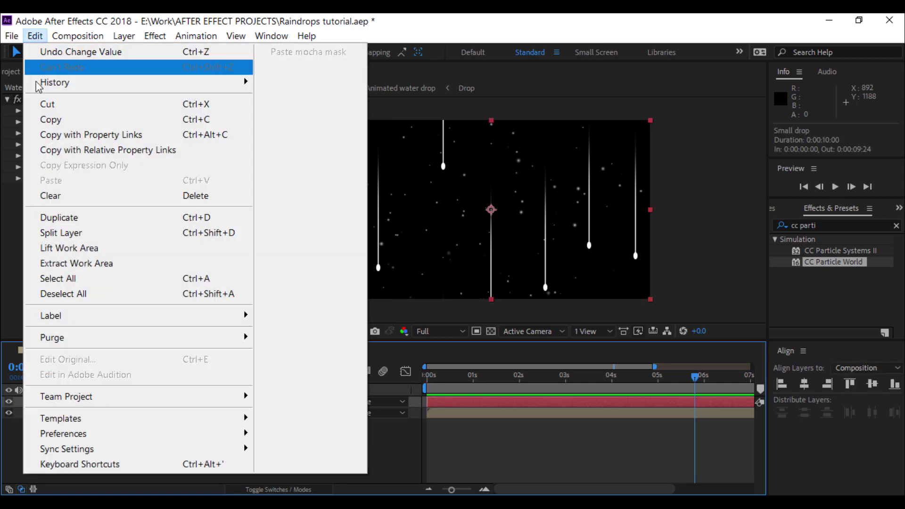
click(54, 217)
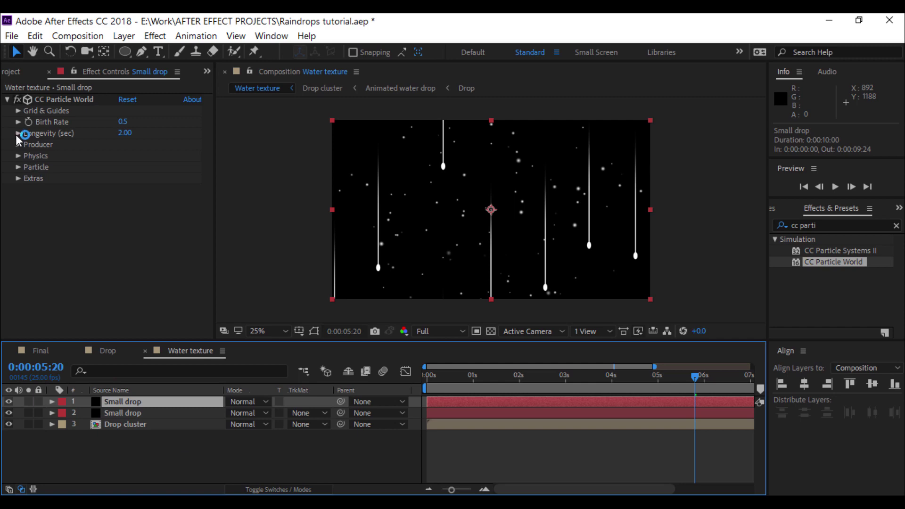
click(18, 144)
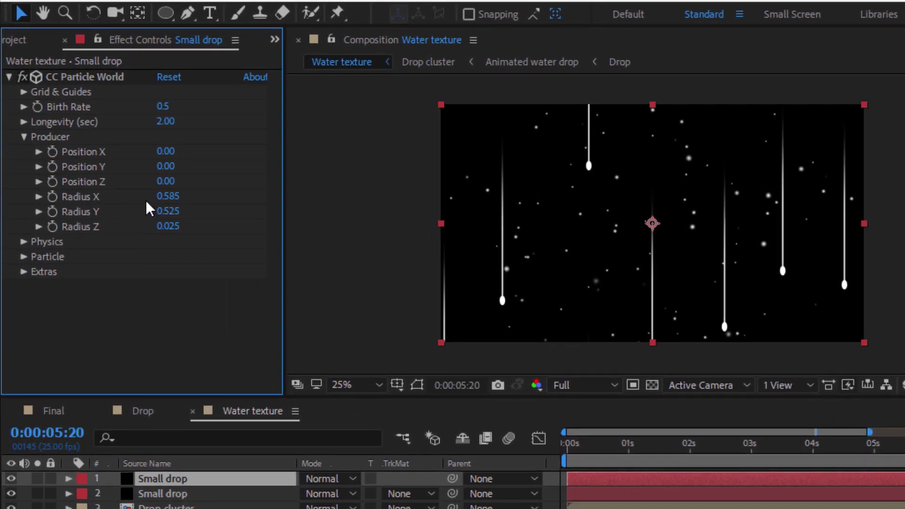
click(176, 197)
text(1)
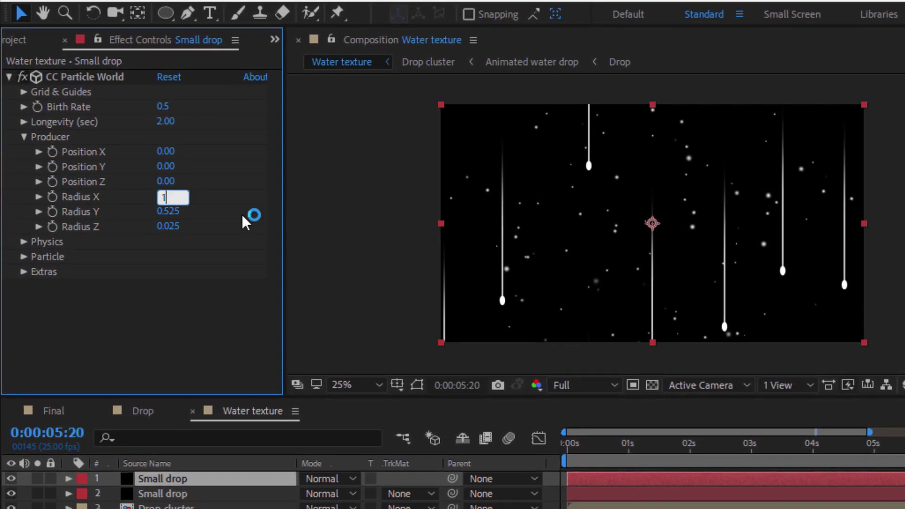
text(.075)
click(167, 211)
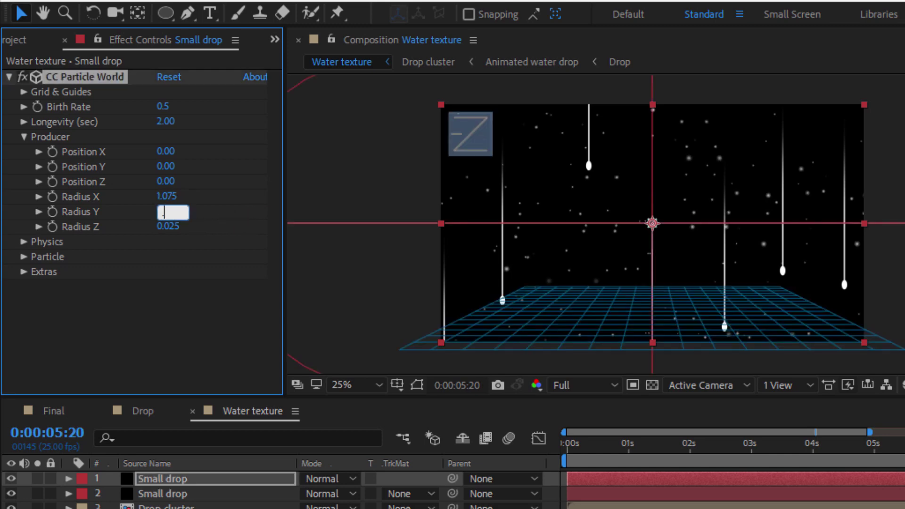
key(Return)
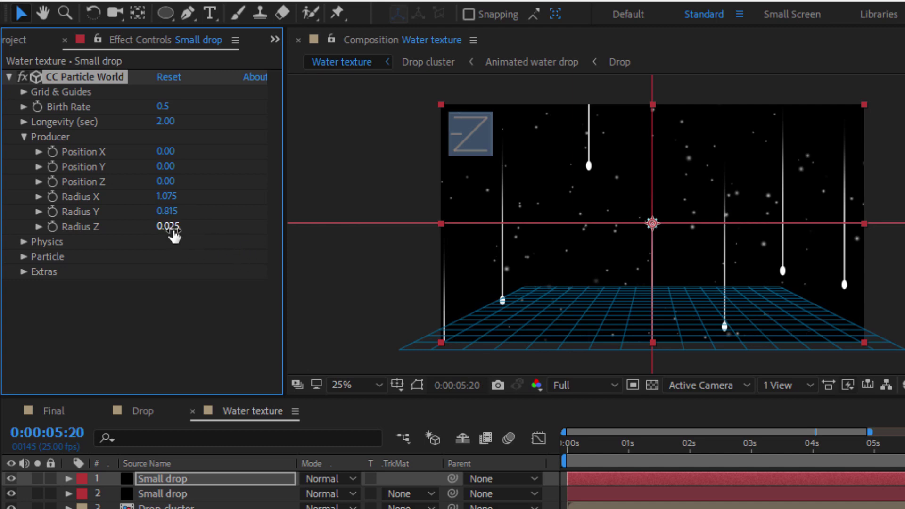
key(Return)
Step: Set the physics Gravity of the duplicated Small drop layer to 0.04
click(23, 137)
click(24, 152)
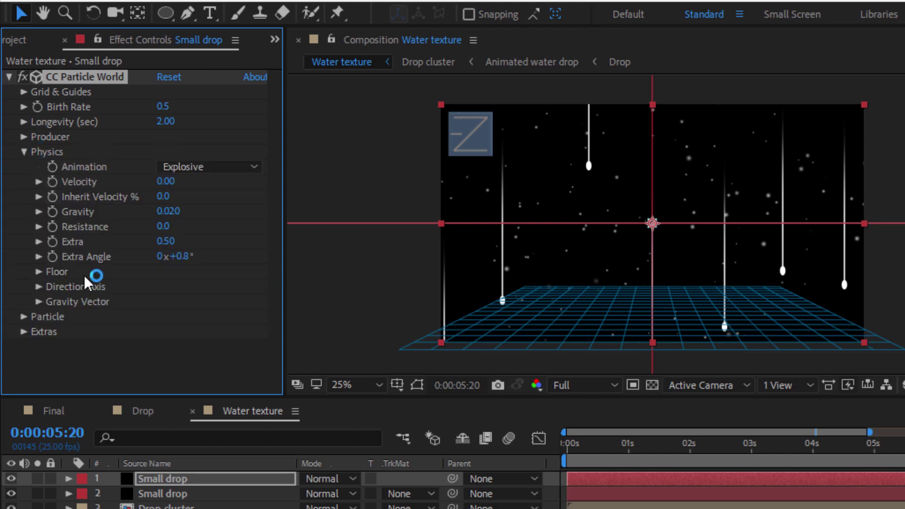
click(172, 184)
click(178, 208)
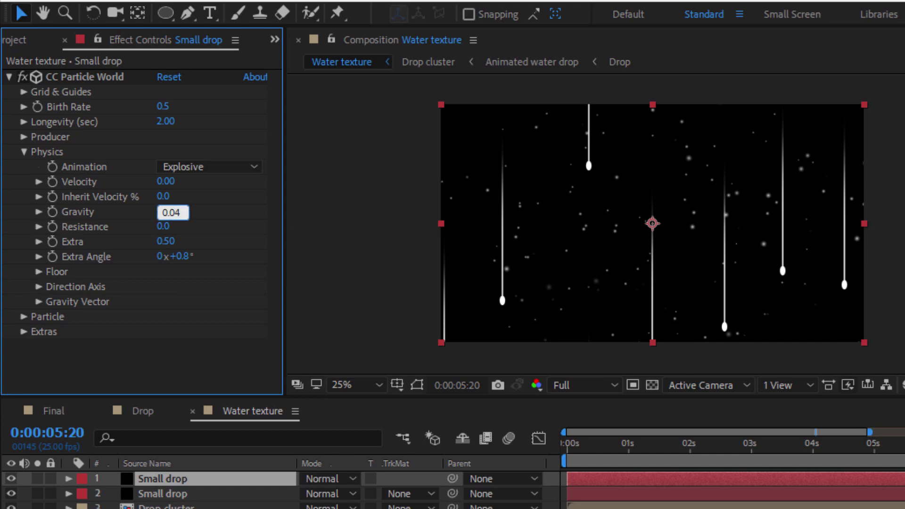
text(0.04)
key(Return)
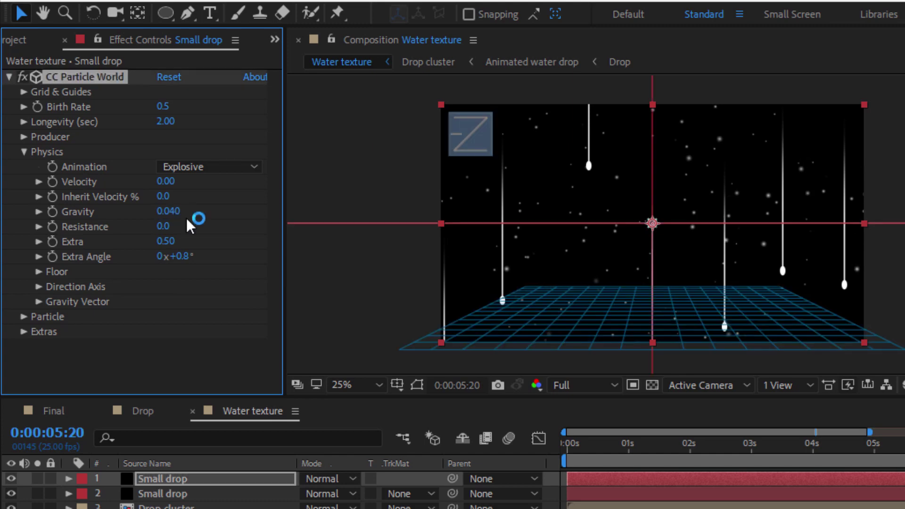
click(182, 256)
click(24, 152)
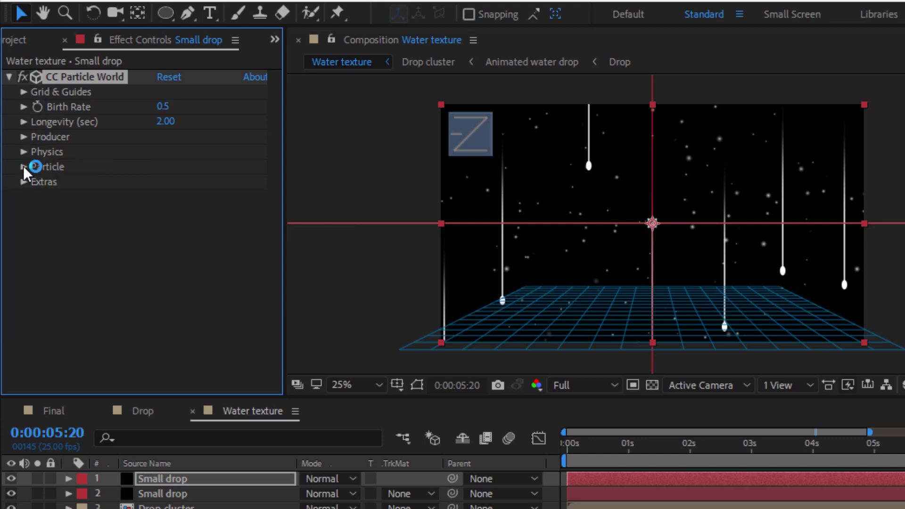
Step: Set the duplicated layer's particle Birth Size to 0.200 and Death Size to 0.420
click(23, 166)
click(170, 237)
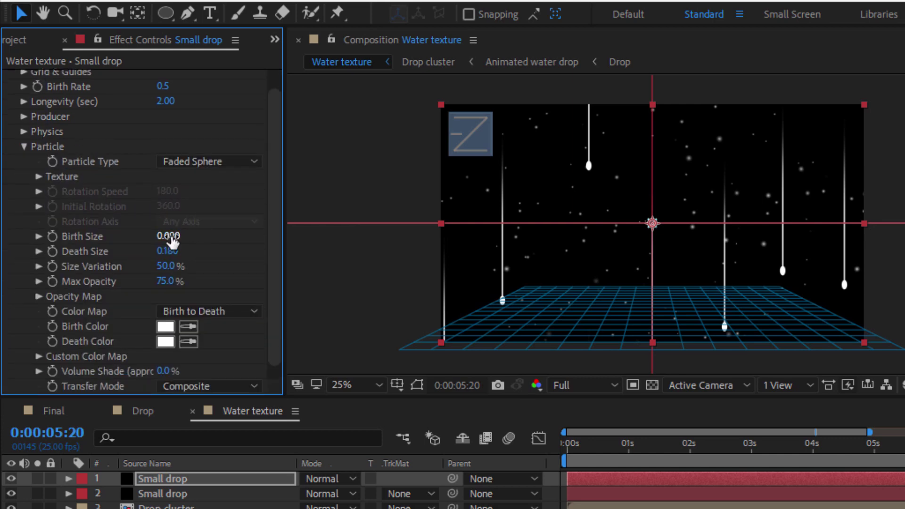
click(172, 238)
click(185, 238)
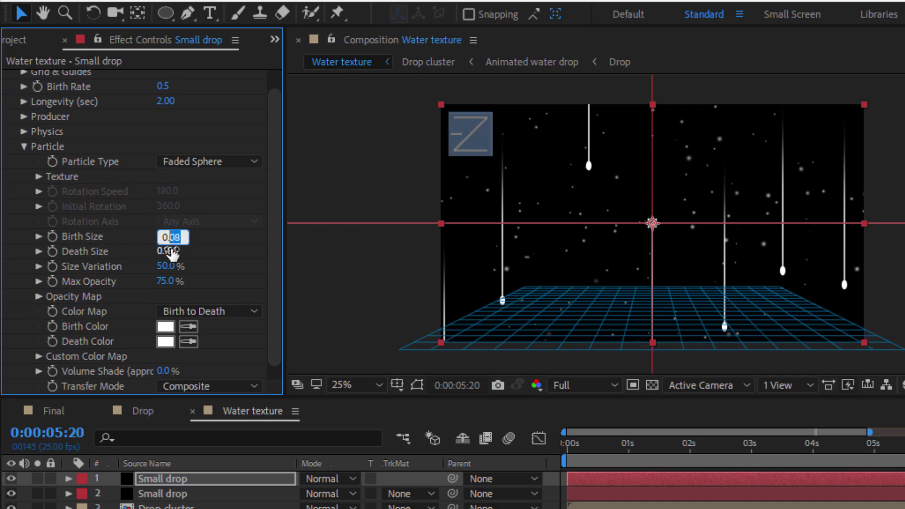
key(Return)
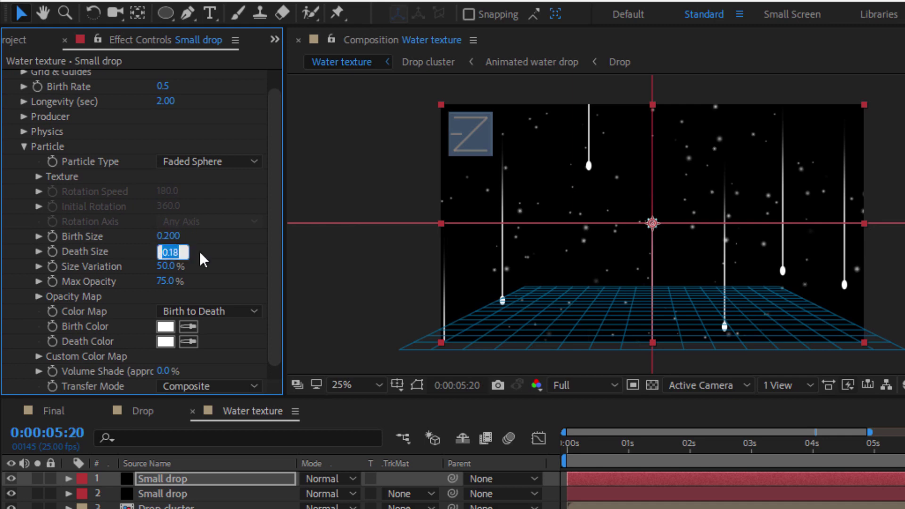
text(.420)
key(Return)
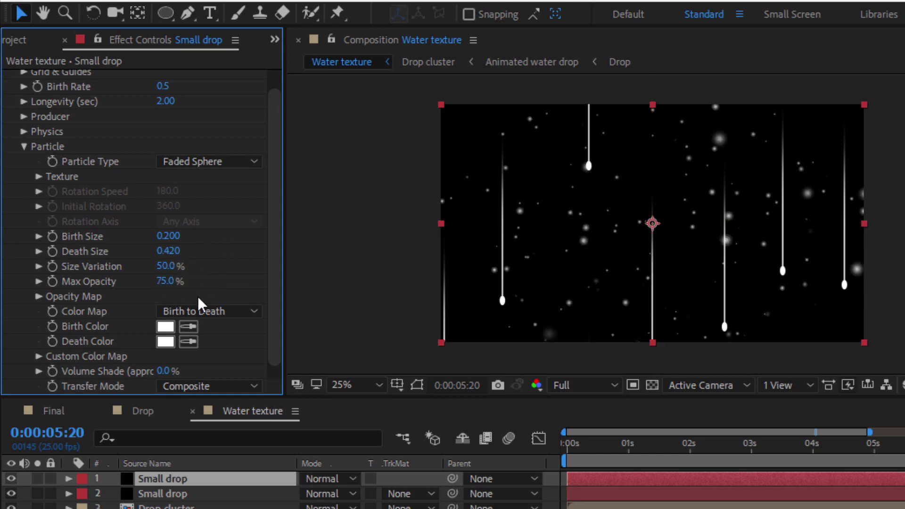
Step: Collapse the CC Particle World settings and preview the Water texture composition from its first frame
click(24, 146)
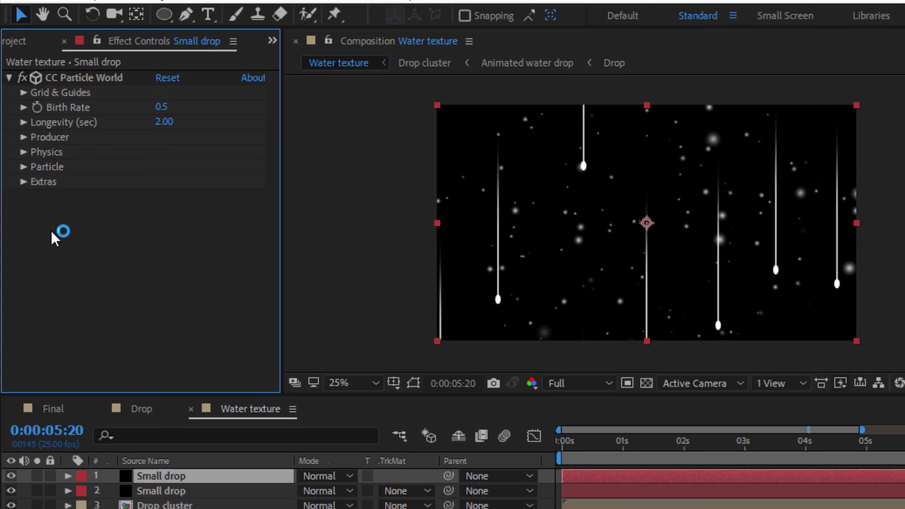
click(10, 91)
drag(467, 376, 409, 378)
key(space)
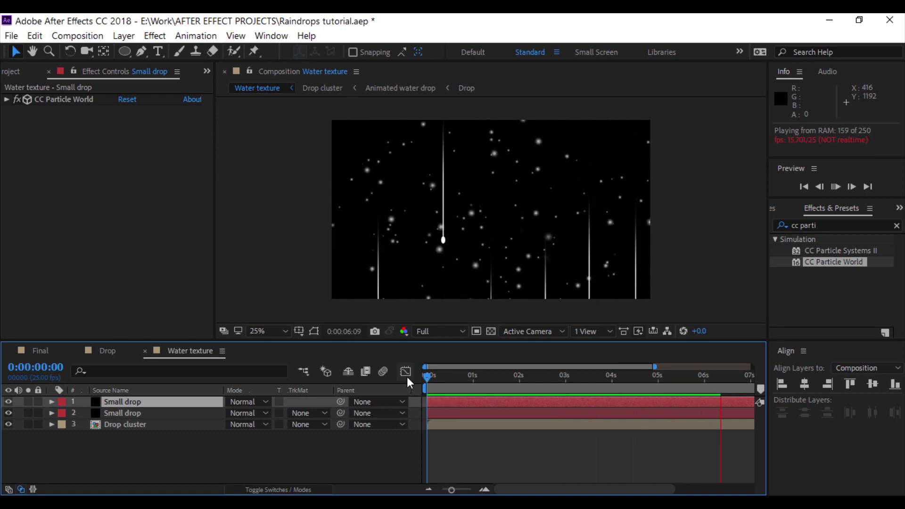
Step: Apply Turbulent Displace to the lower Small drop layer with Amount 41 and Size 31
click(122, 413)
click(140, 151)
click(848, 221)
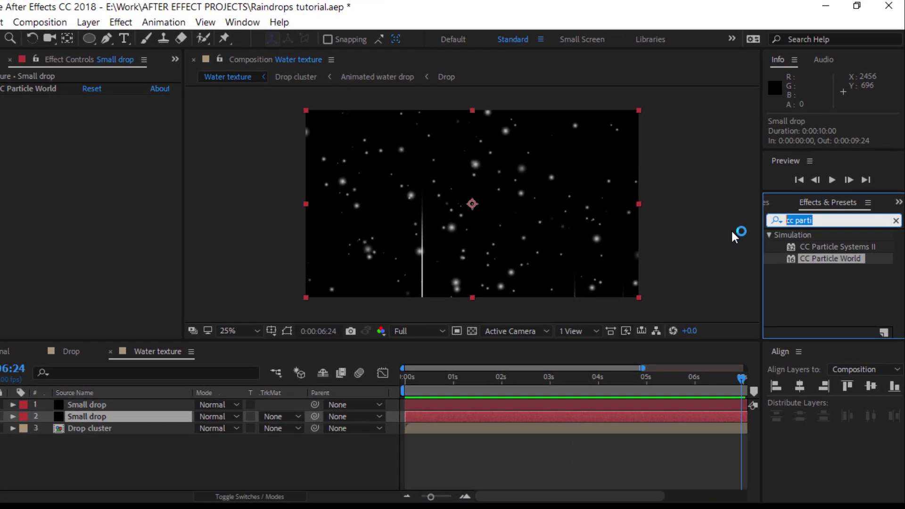
text(turbu)
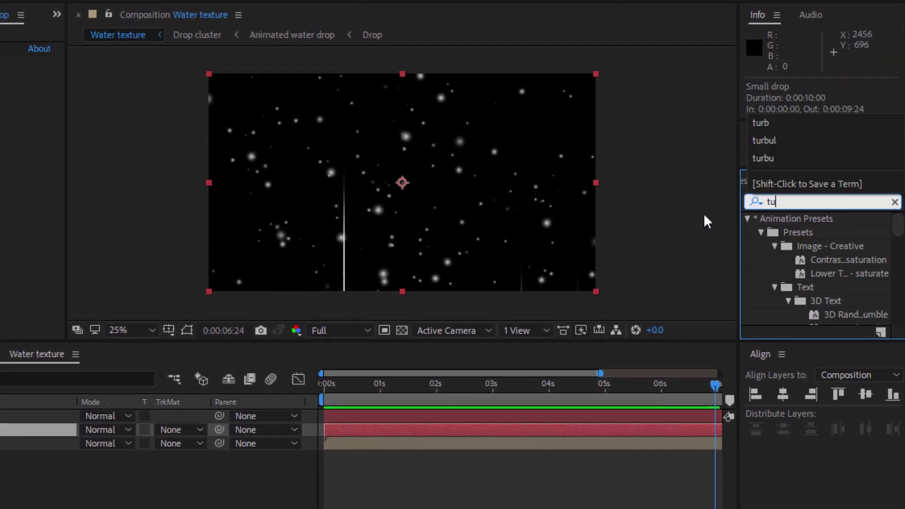
drag(821, 232, 0, 198)
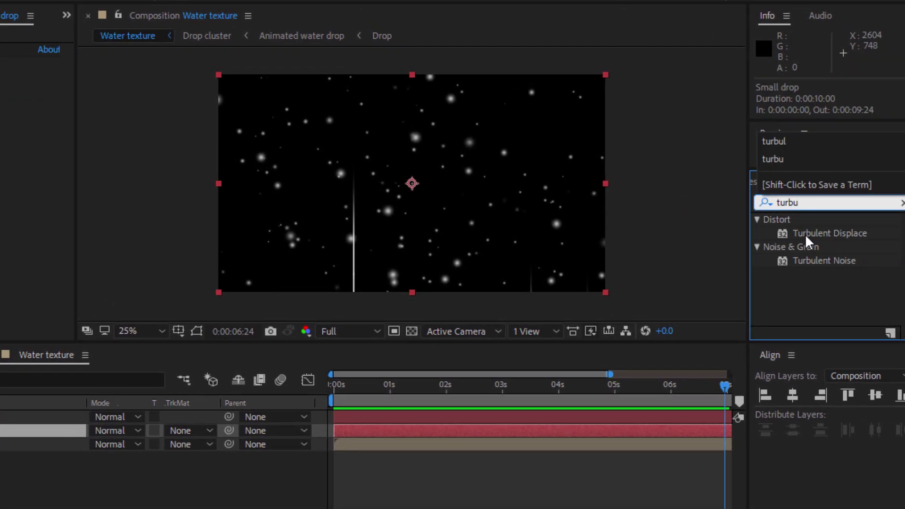
click(153, 107)
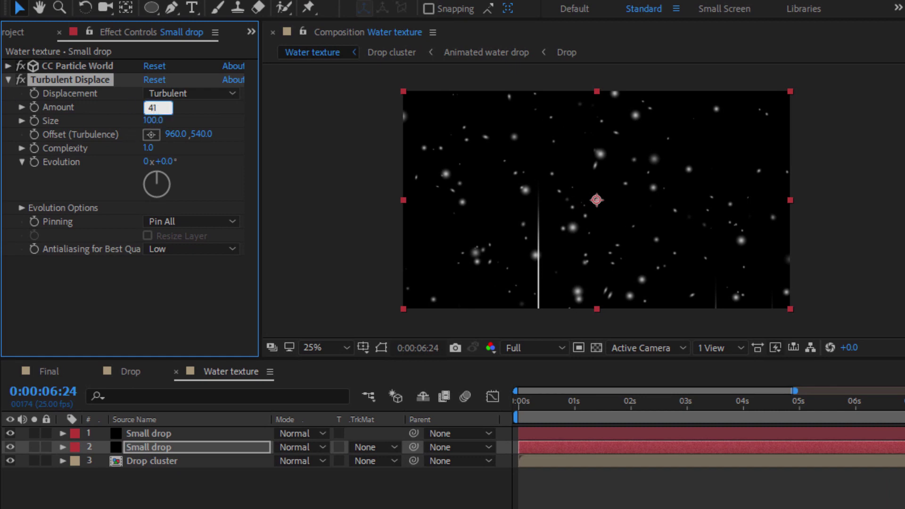
click(156, 120)
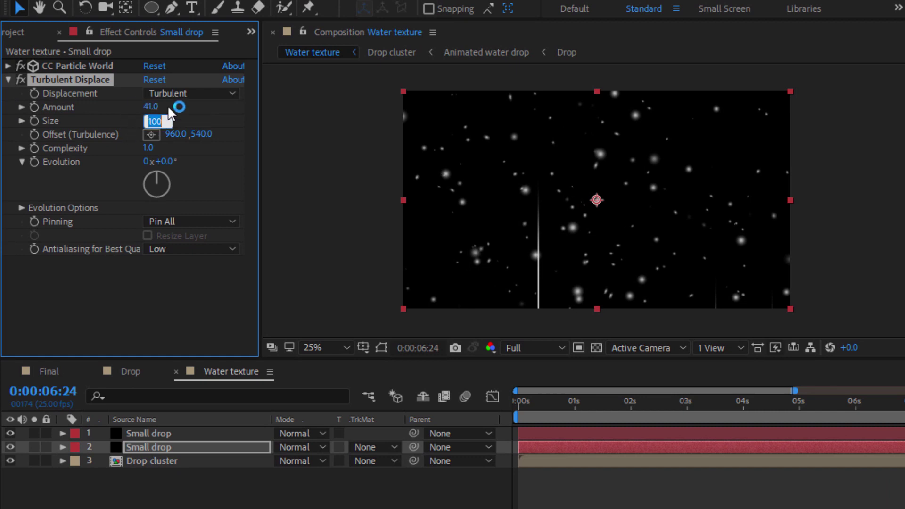
key(Return)
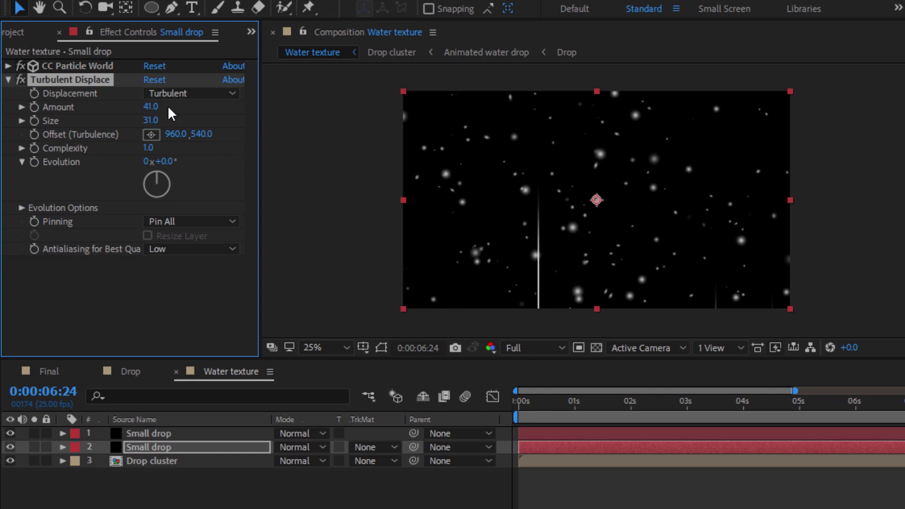
click(8, 80)
Step: Apply Turbulent Displace to the upper Small drop layer with Amount 73 and Size 7
click(174, 434)
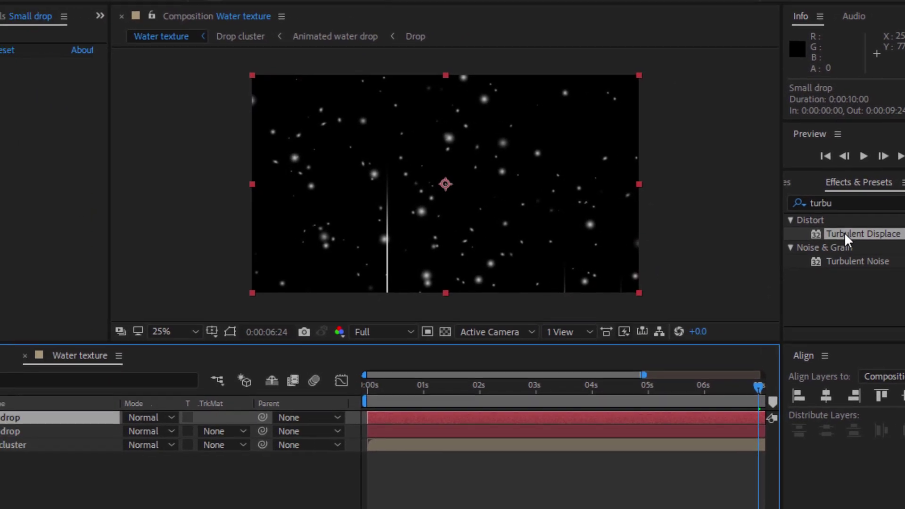
drag(845, 233, 4, 190)
scroll(298, 164, up, 2)
drag(634, 210, 678, 210)
click(545, 191)
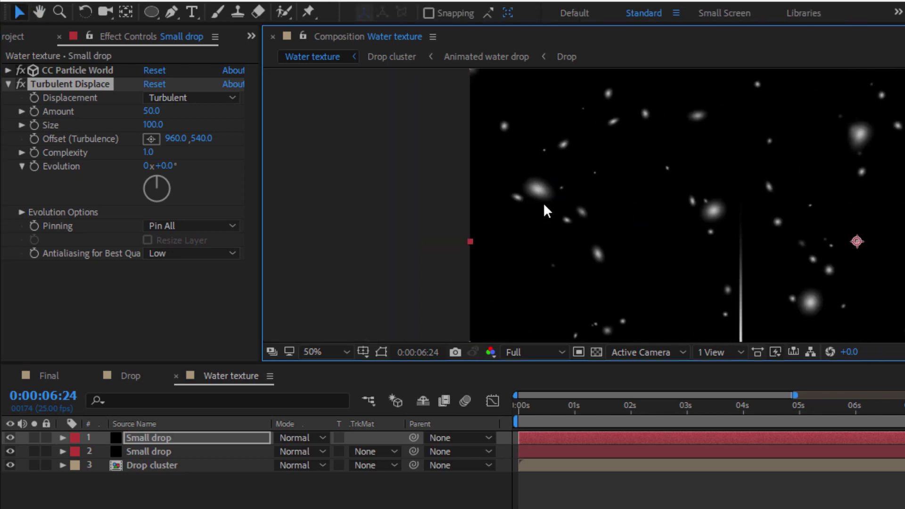
click(151, 112)
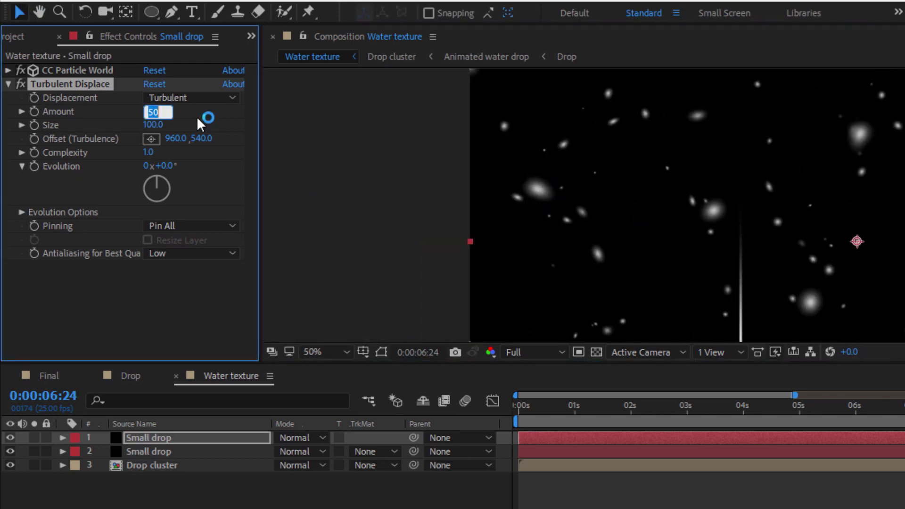
click(153, 126)
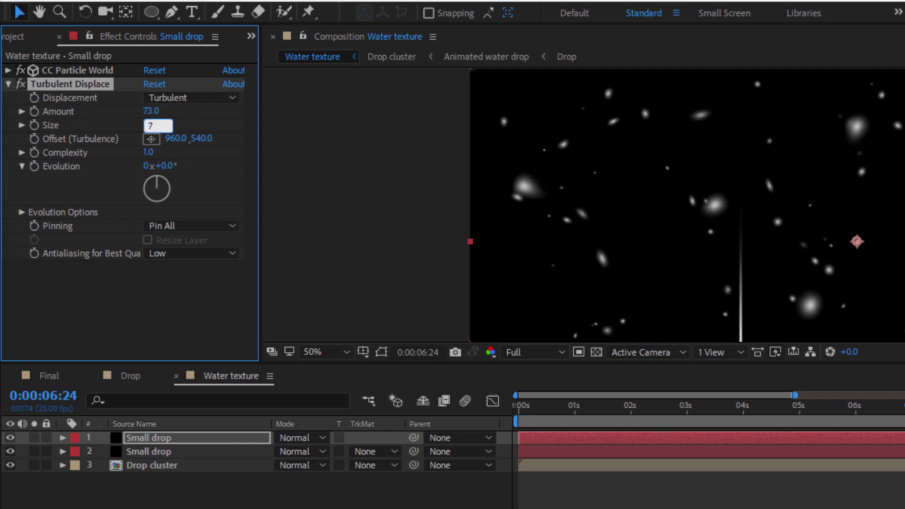
key(Return)
scroll(651, 220, down, 2)
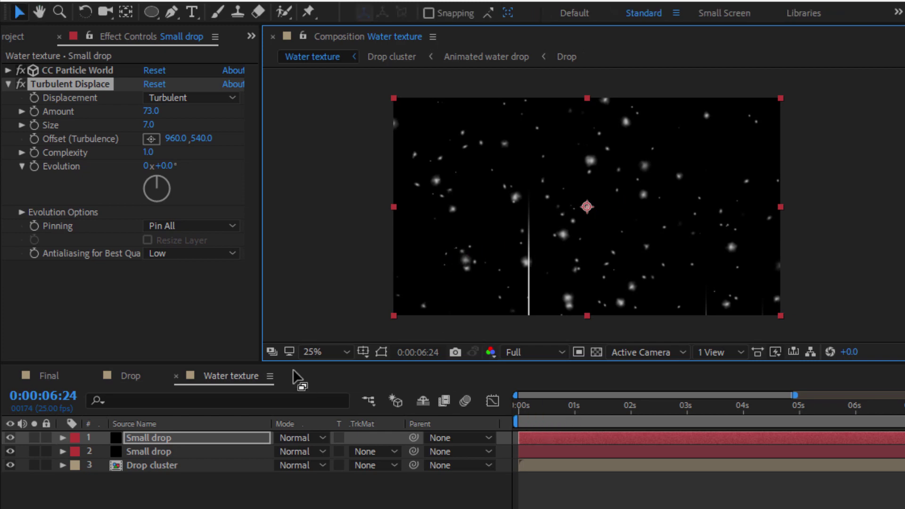
click(9, 84)
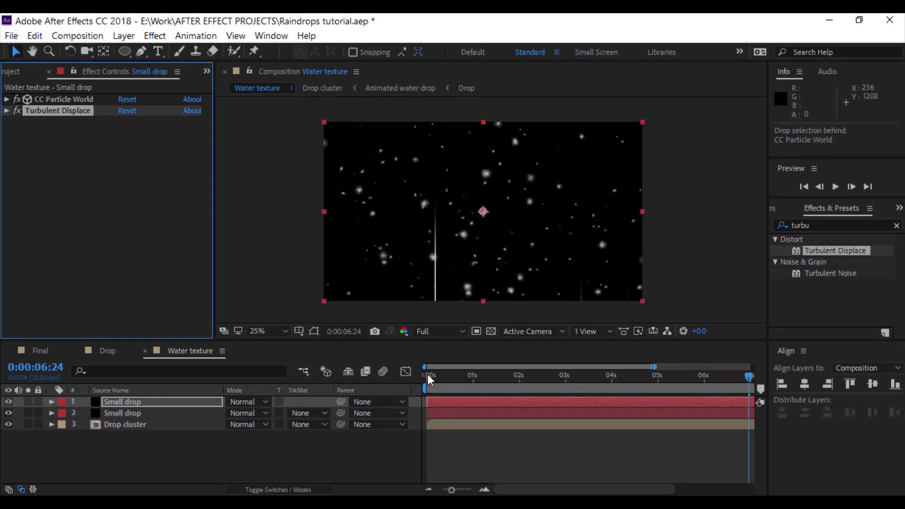
Step: Go to 0:00:01:11 in Water texture and set the preview resolution to Quarter
drag(428, 374, 494, 378)
click(448, 331)
click(450, 409)
click(359, 456)
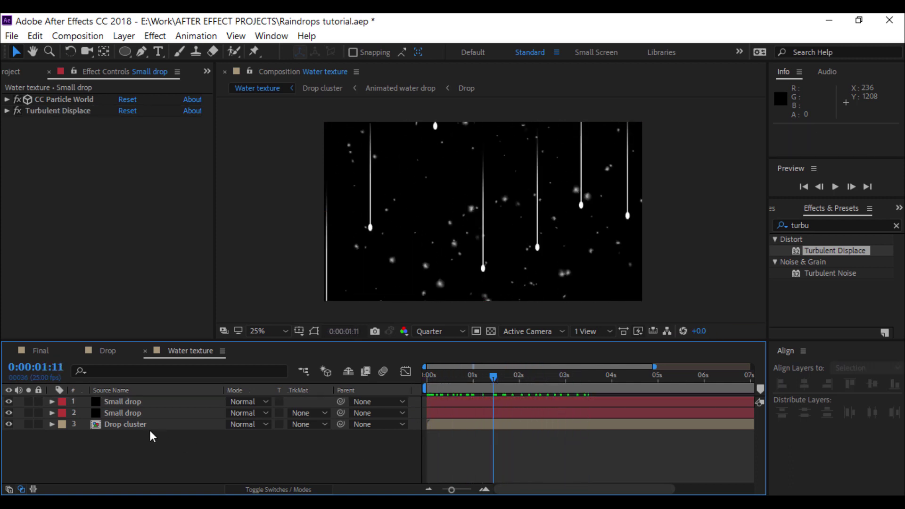
Step: Apply Fast Blur (Legacy) to the Drop cluster layer with a Blurriness of 5
click(146, 424)
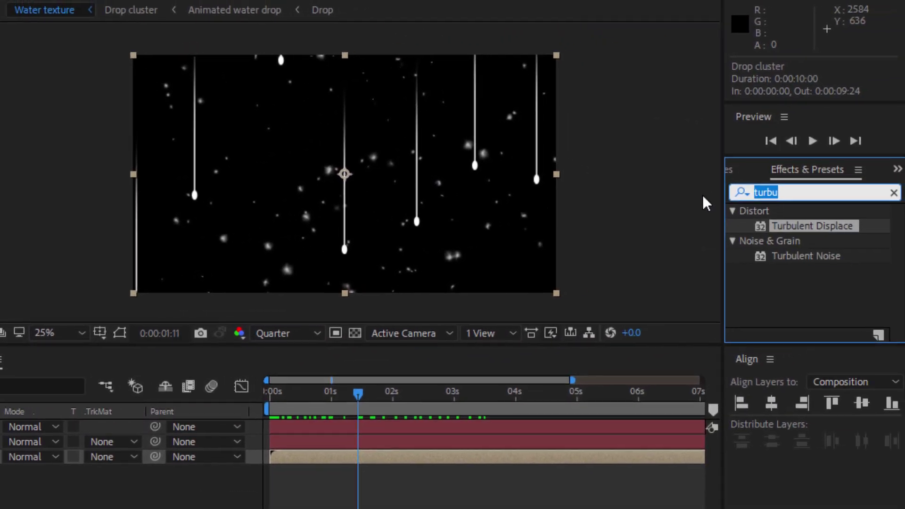
text(fast bl)
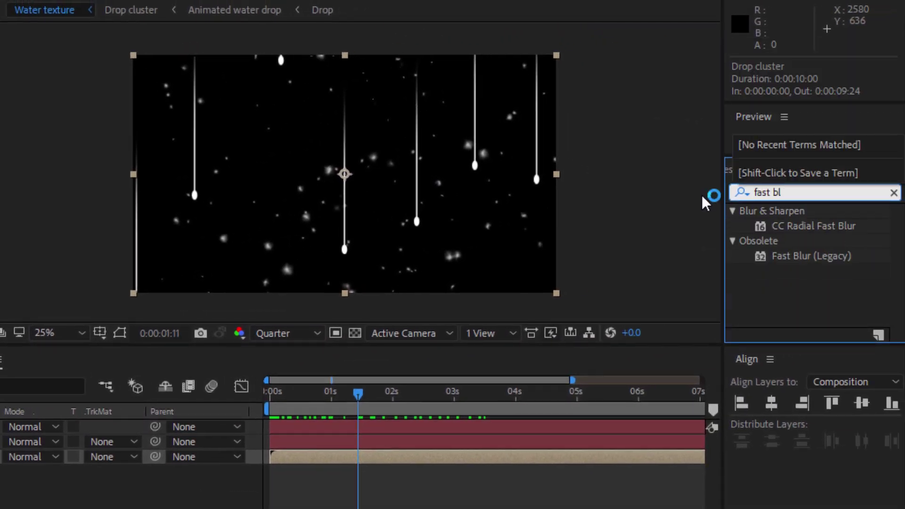
double_click(811, 256)
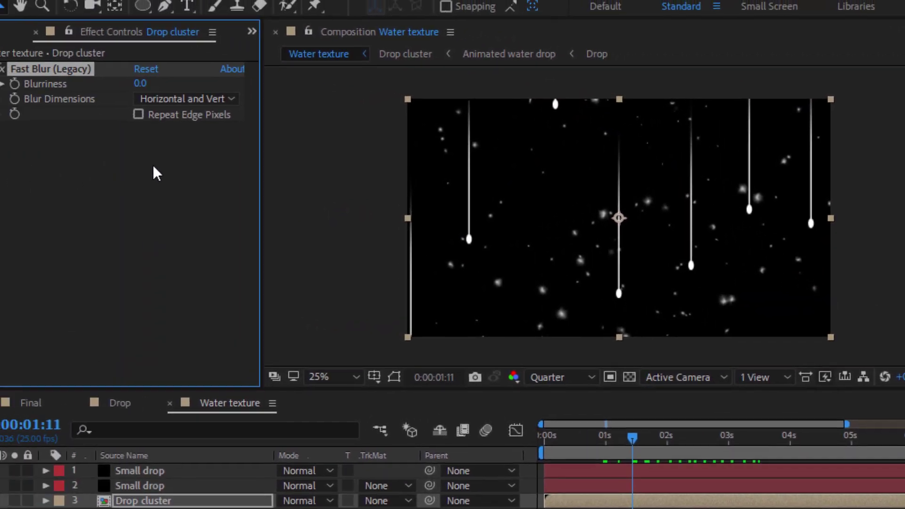
click(140, 84)
text(5)
key(Return)
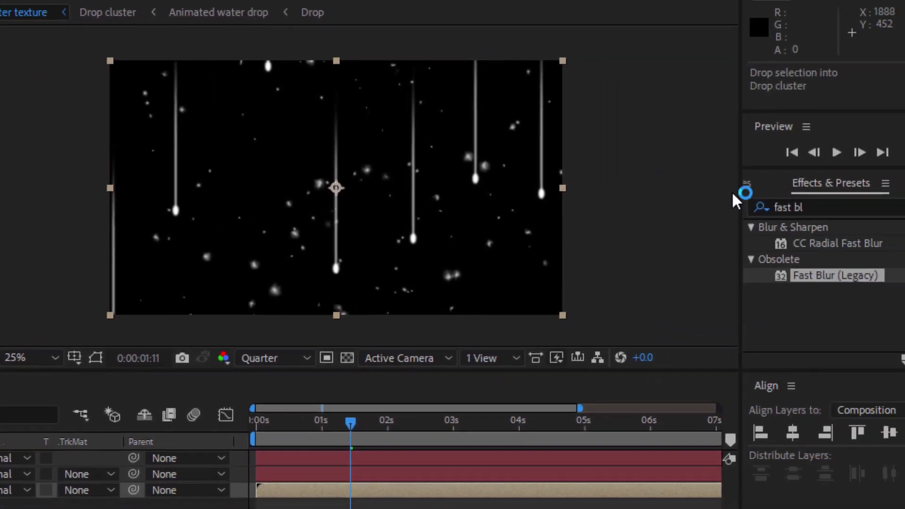
Step: Apply Turbulent Displace to the Drop cluster layer with Amount 20 and Size 2
drag(773, 204, 737, 215)
text(turbul)
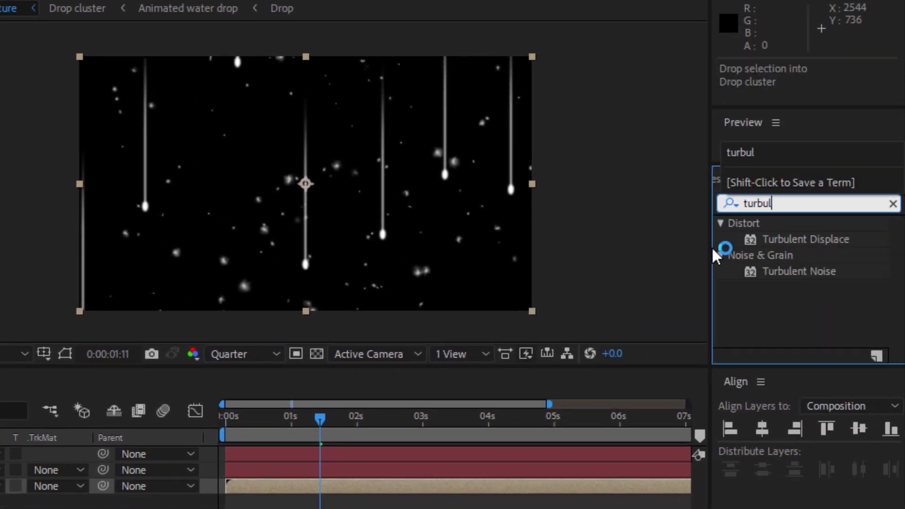
double_click(819, 242)
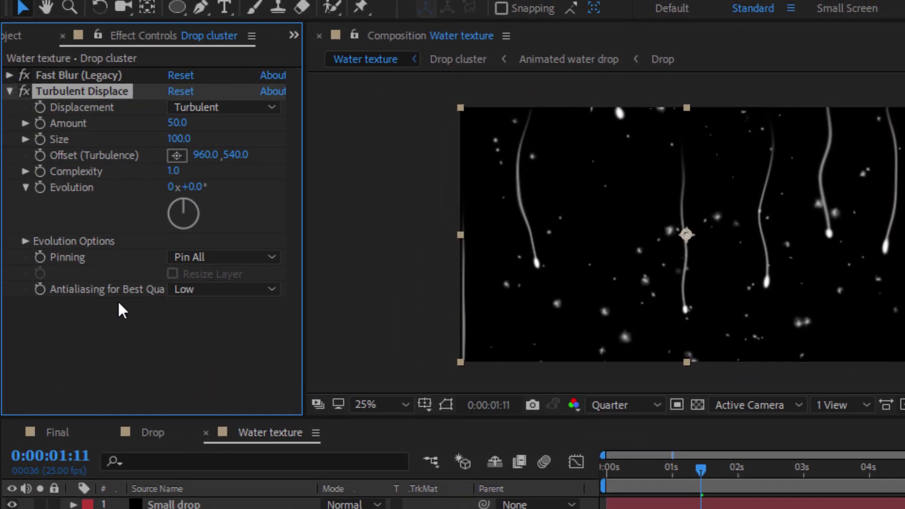
click(183, 124)
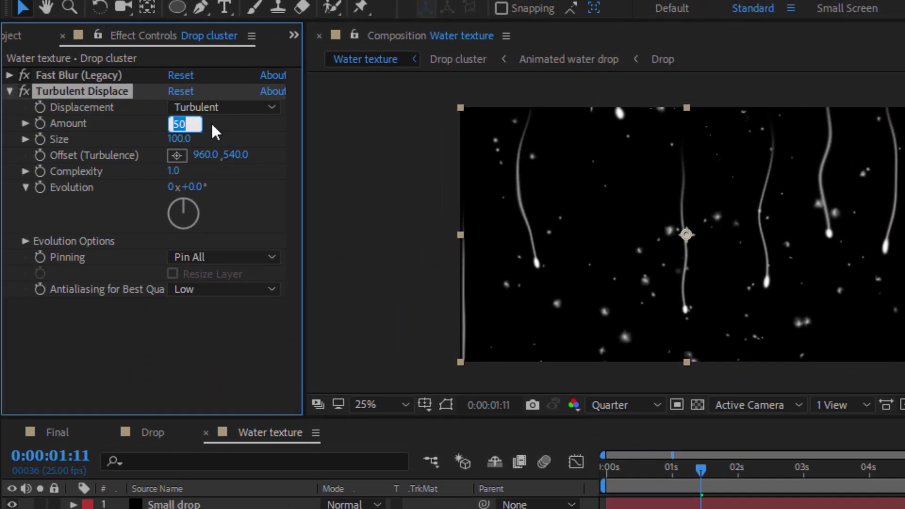
text(20)
key(Return)
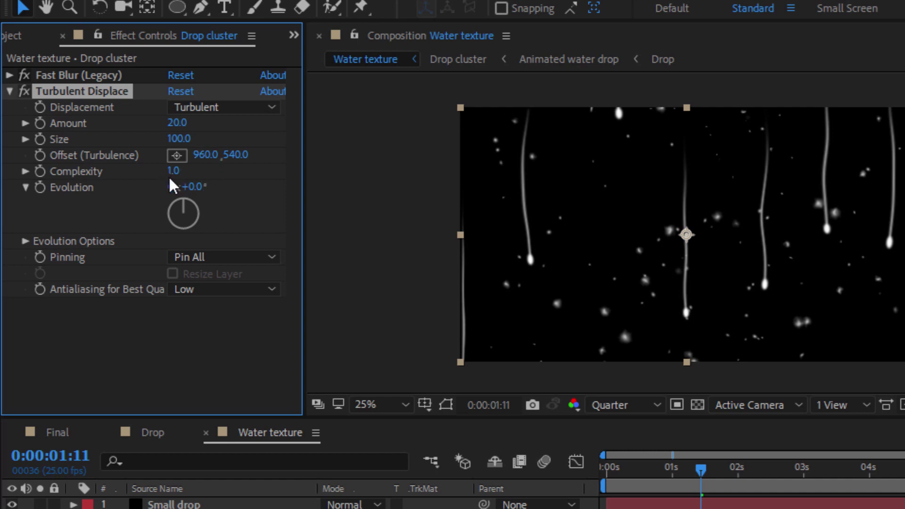
click(181, 139)
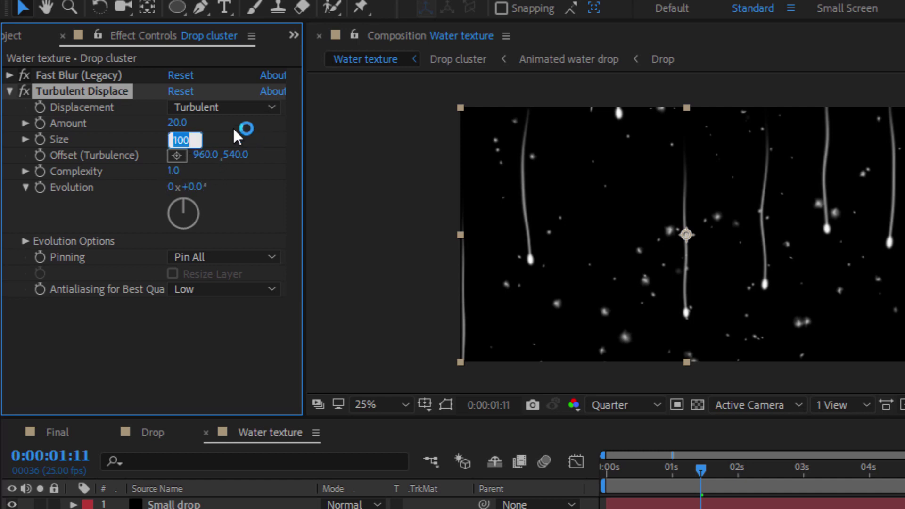
text(2)
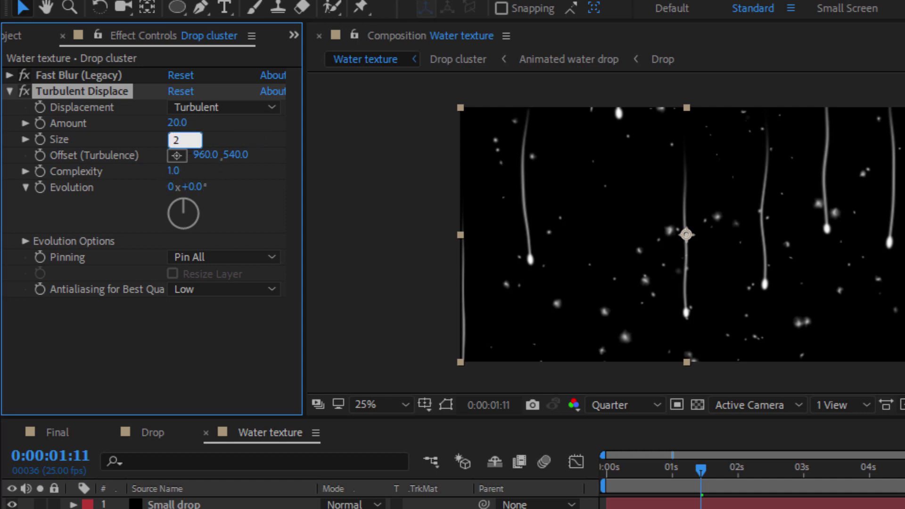
click(175, 376)
Step: Duplicate the Turbulent Displace effect on the Drop cluster layer
click(9, 91)
click(61, 92)
click(45, 1)
click(101, 241)
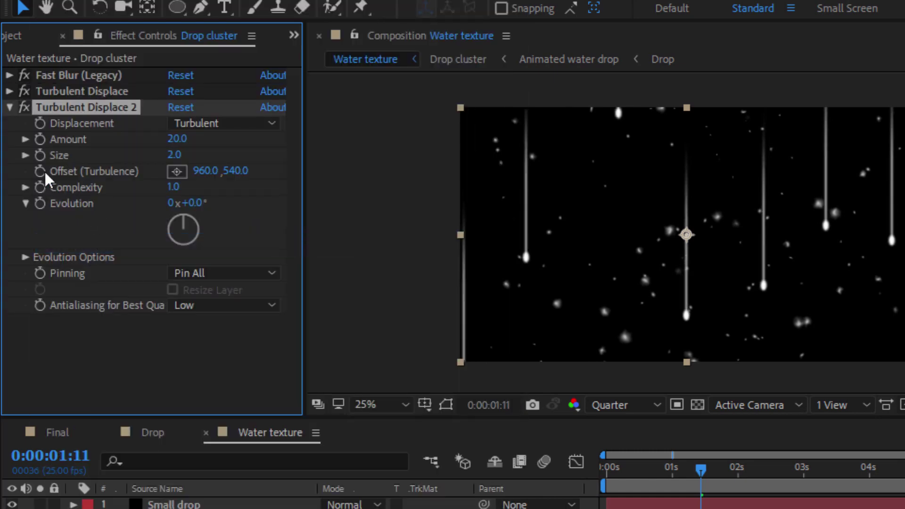
Step: Set the duplicated Turbulent Displace's Amount to 50 and Size to 38, and preview the animation from the first frame
click(183, 139)
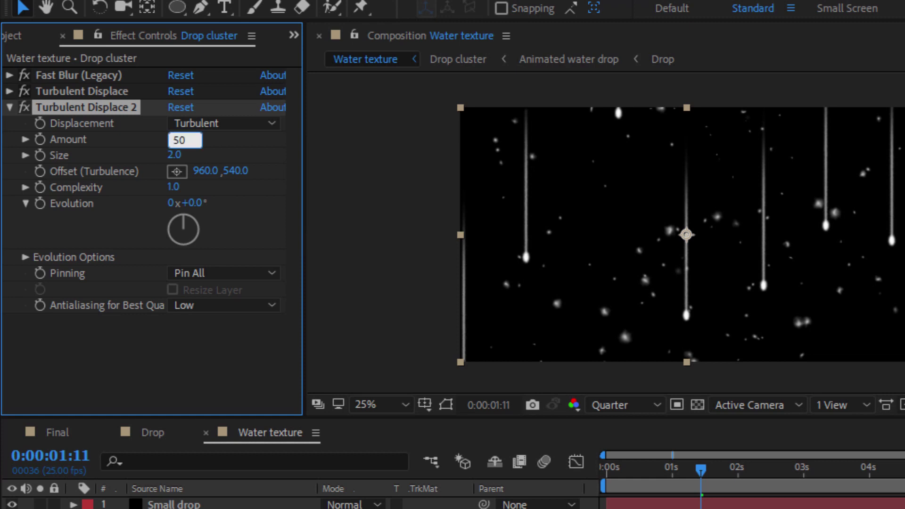
text(50)
click(178, 157)
text(38)
key(Return)
drag(701, 476, 604, 485)
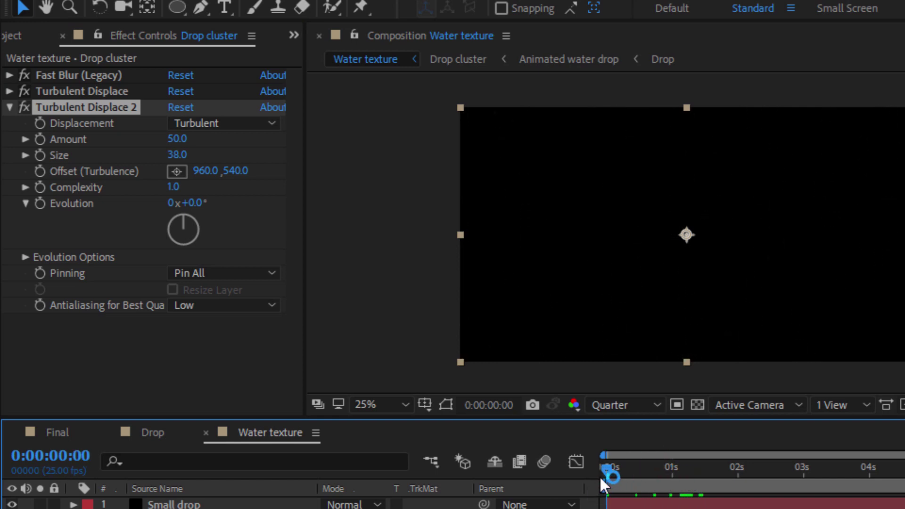
key(space)
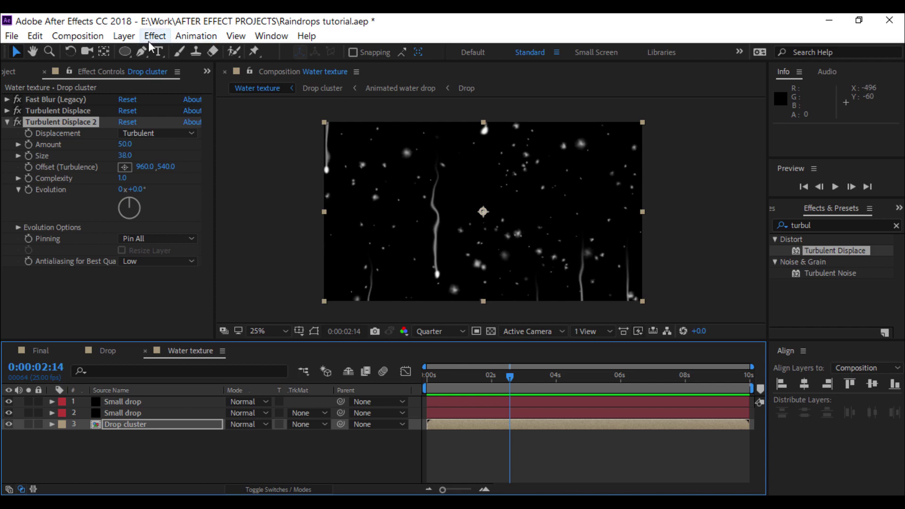
Step: Create a composition named Final Comp with the HDTV 1080 25 preset, Quarter resolution and a 10-second duration
click(45, 28)
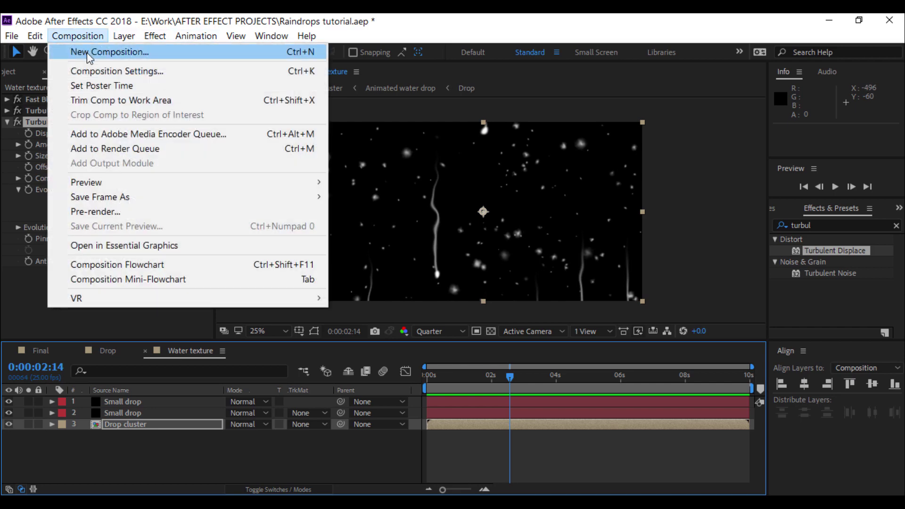
click(87, 53)
text(Final Com)
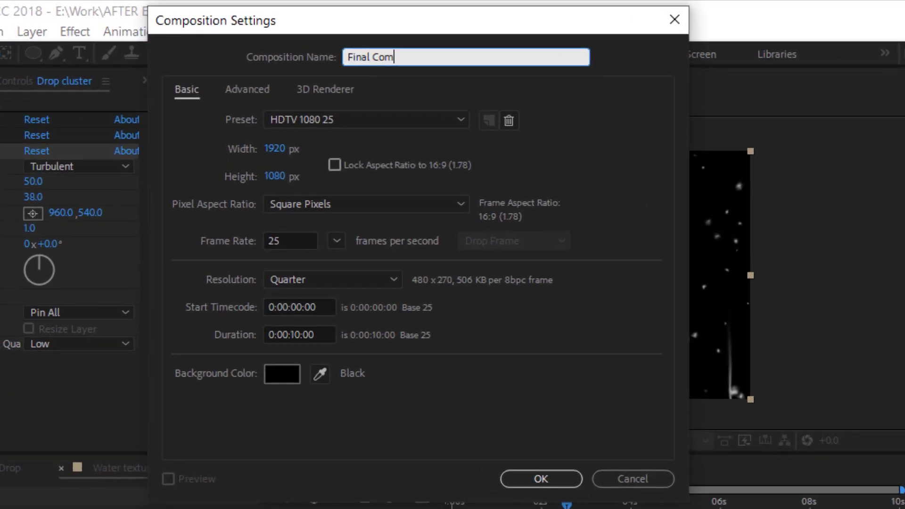
key(Tab)
key(Tab)
key(Tab)
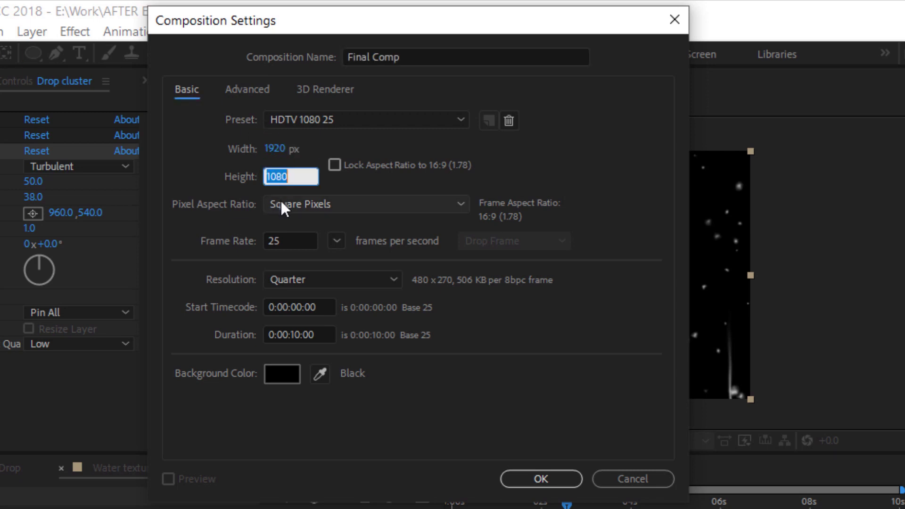
click(295, 334)
click(299, 278)
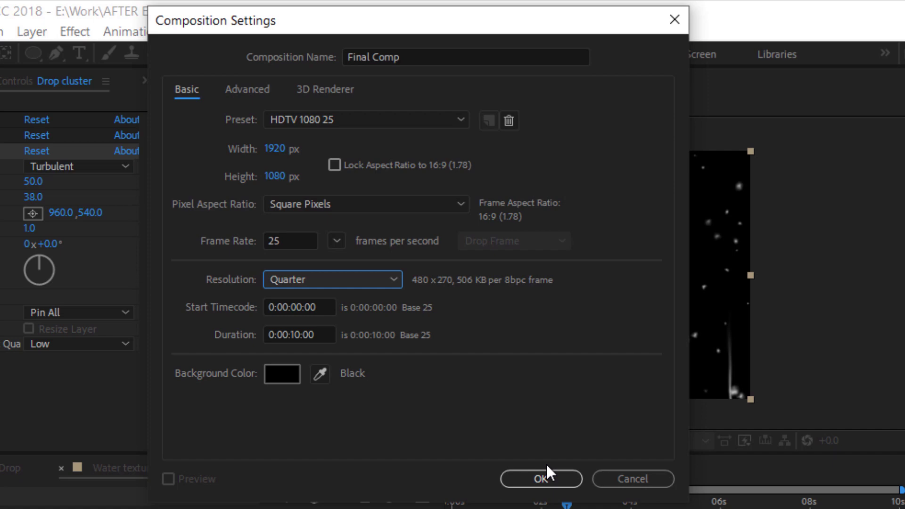
click(542, 478)
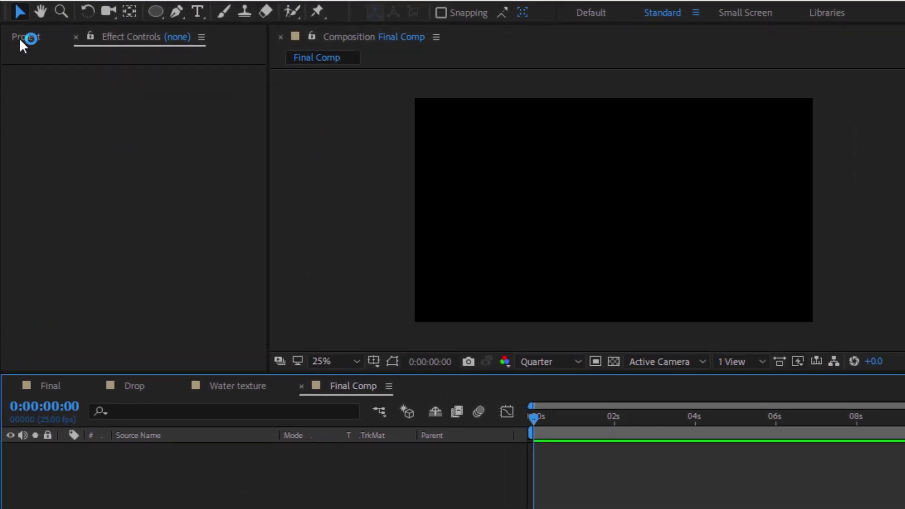
Step: Add the Water texture composition as a layer in Final Comp
click(20, 71)
drag(54, 286, 115, 472)
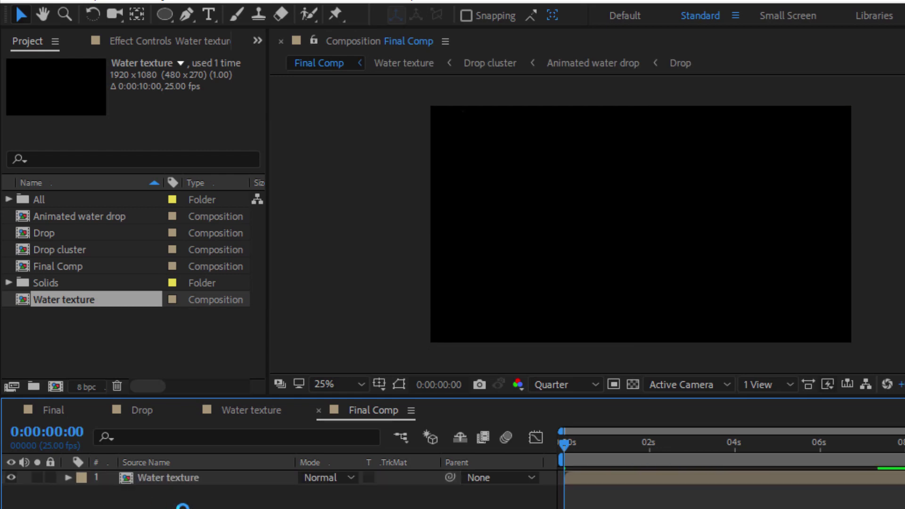
Step: Preview Final Comp, import 6282767-green-nature-wallpaper.jpg from the Particles folder and place it beneath the Water texture layer
key(space)
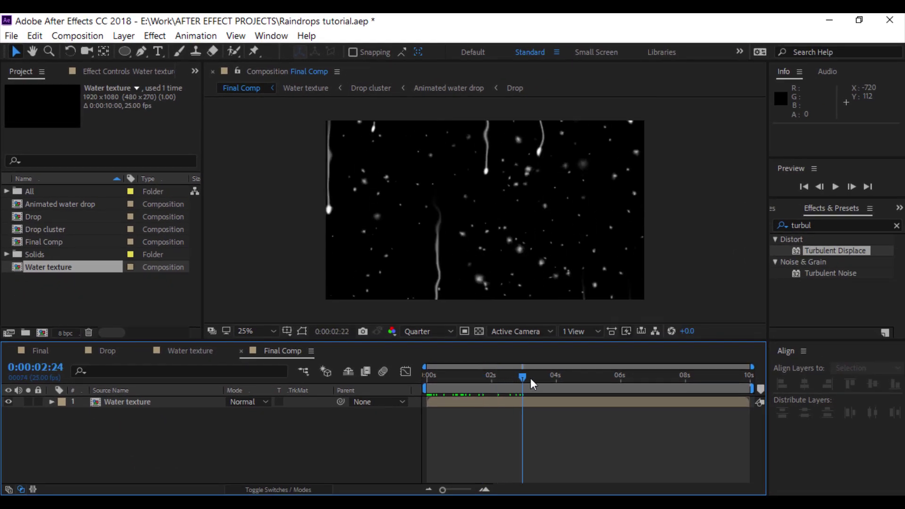
key(alt+Tab)
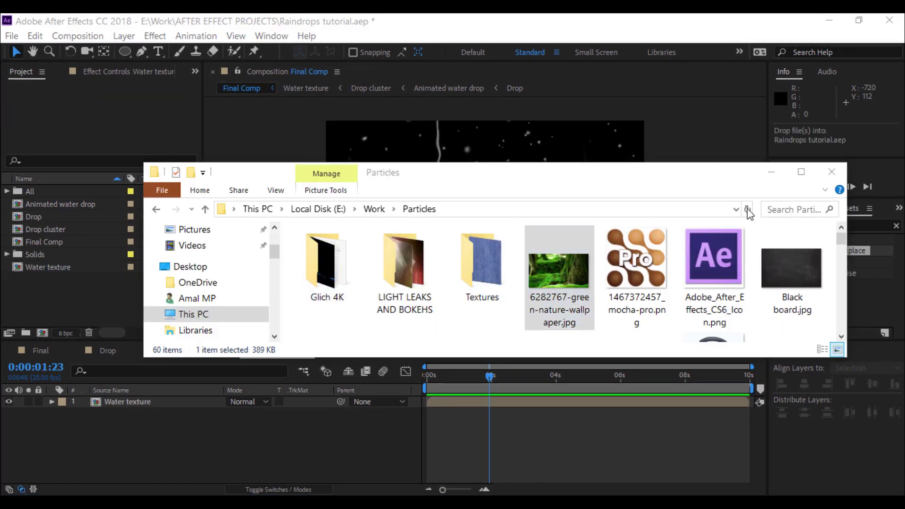
click(119, 302)
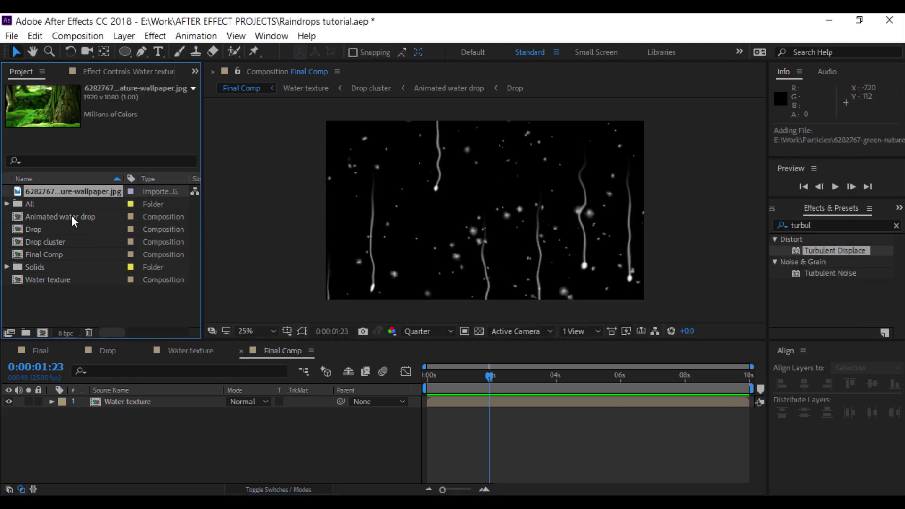
drag(68, 196, 133, 419)
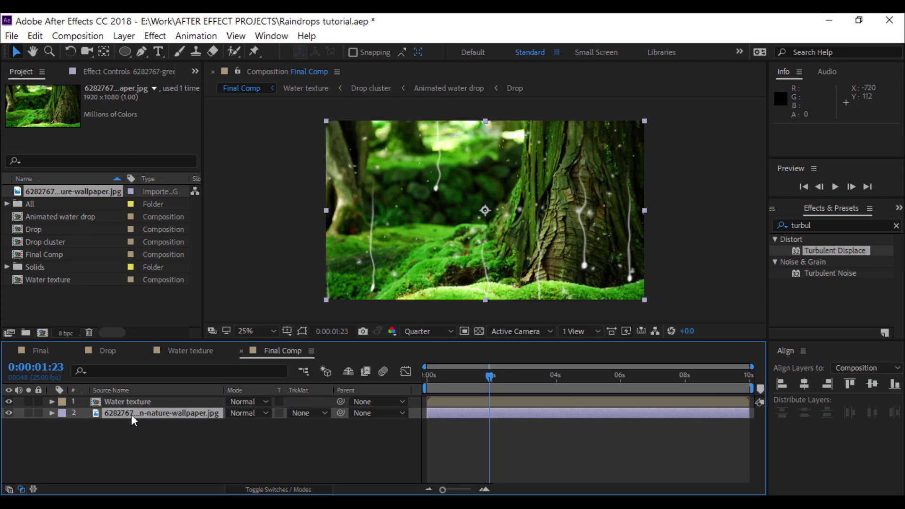
Step: Hide the Water texture layer and pre-compose the wallpaper layer as BG, moving all attributes into the new composition
click(9, 402)
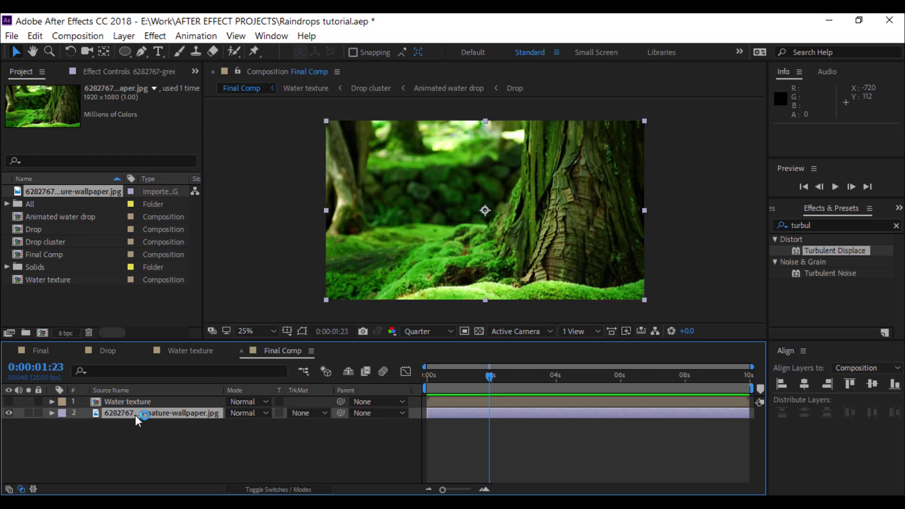
right_click(139, 417)
click(182, 486)
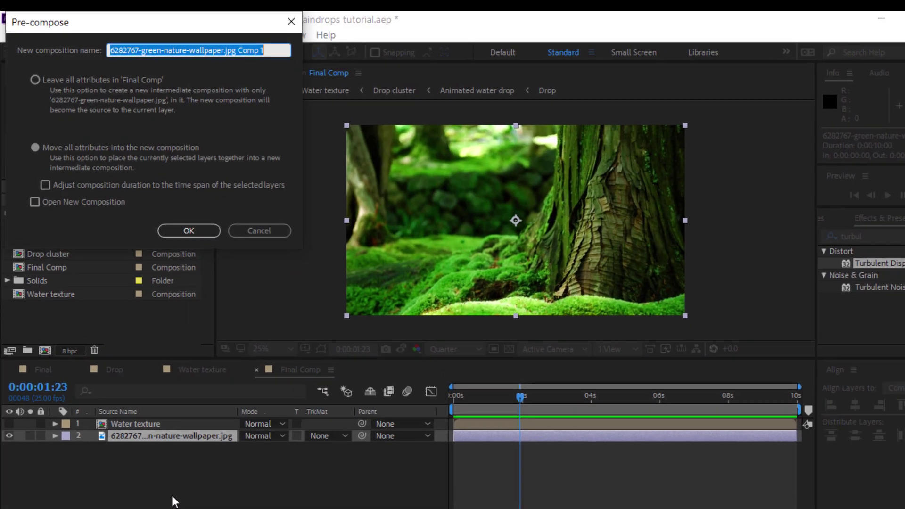
text(Bg)
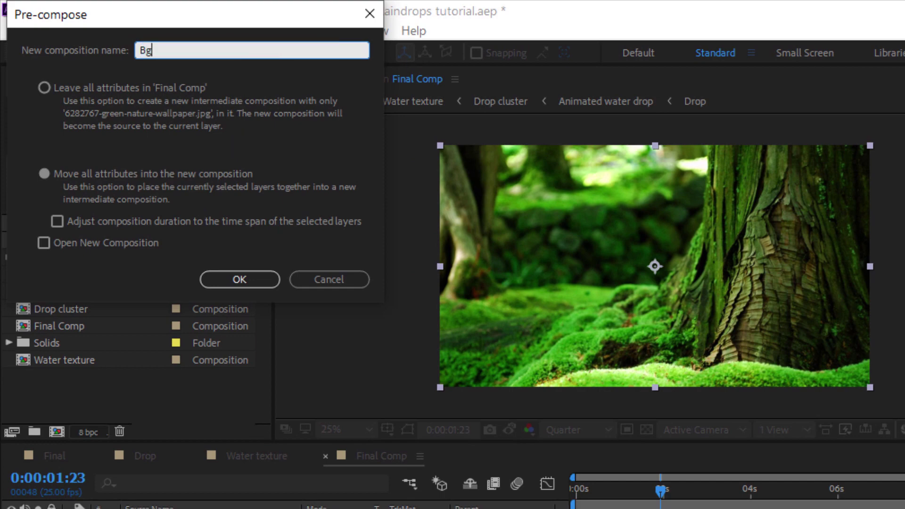
key(Return)
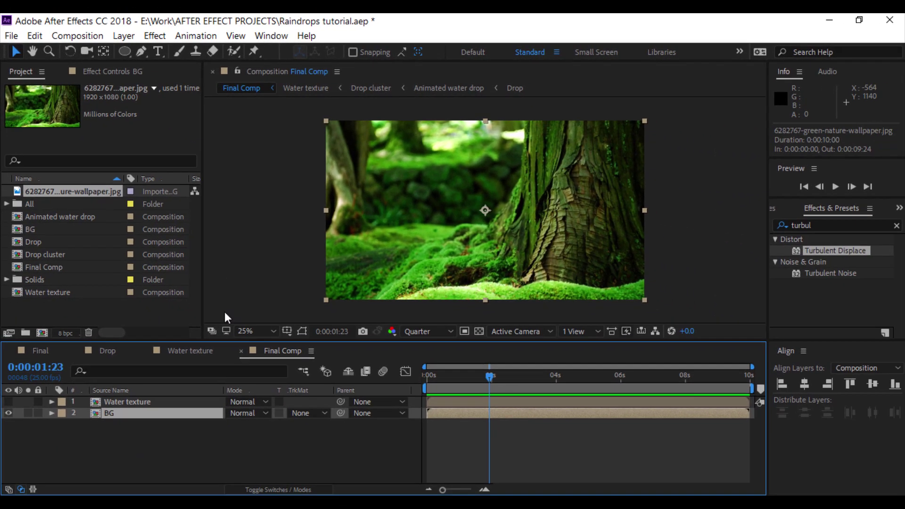
Step: Open the BG composition and create a VIDEODRIVE text layer above the wallpaper
double_click(107, 416)
click(149, 404)
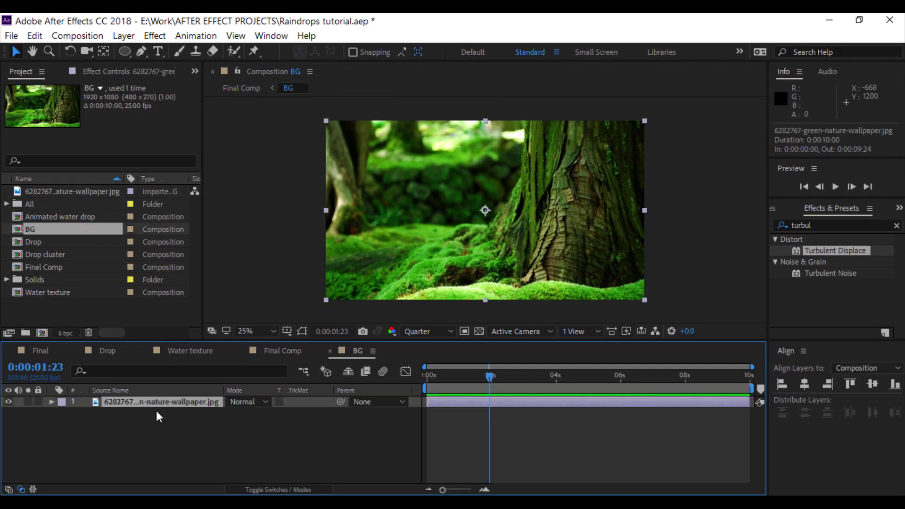
right_click(156, 411)
mouse_move(191, 285)
click(386, 299)
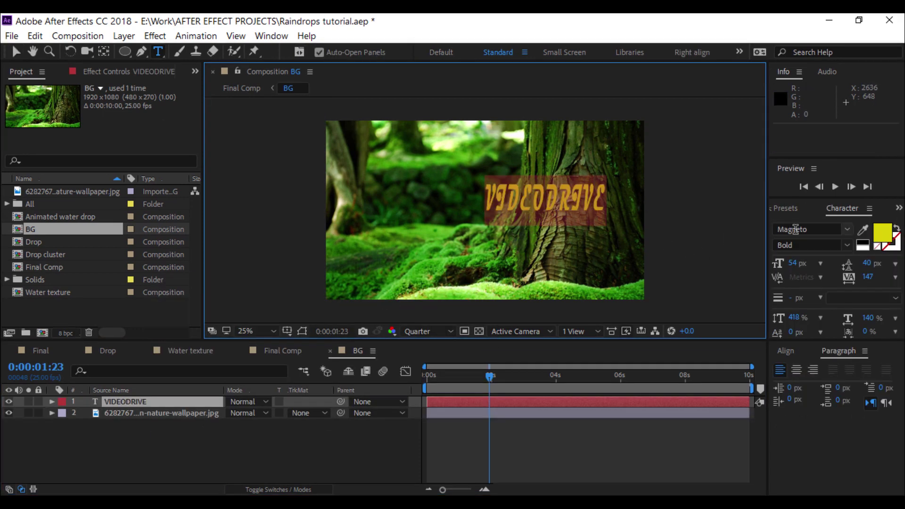
Step: Set the VIDEODRIVE text's font to Agency FB
click(796, 229)
text(atin)
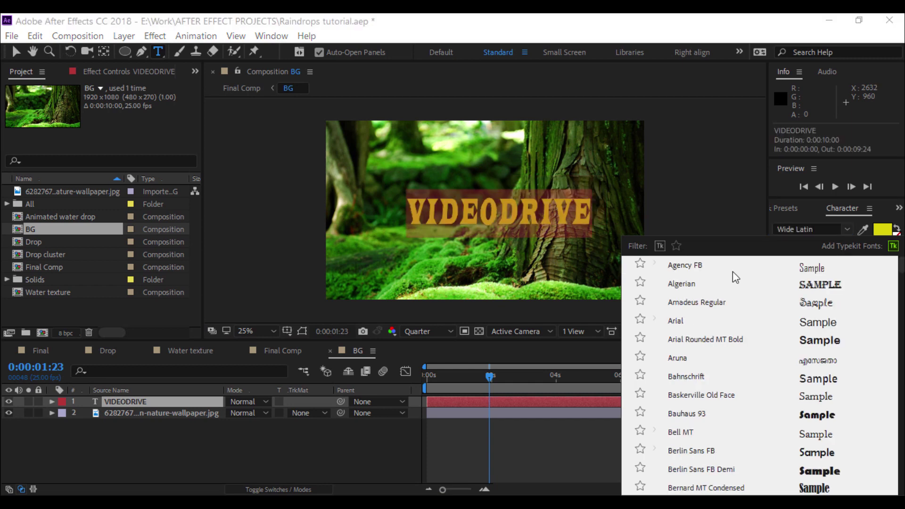
click(683, 265)
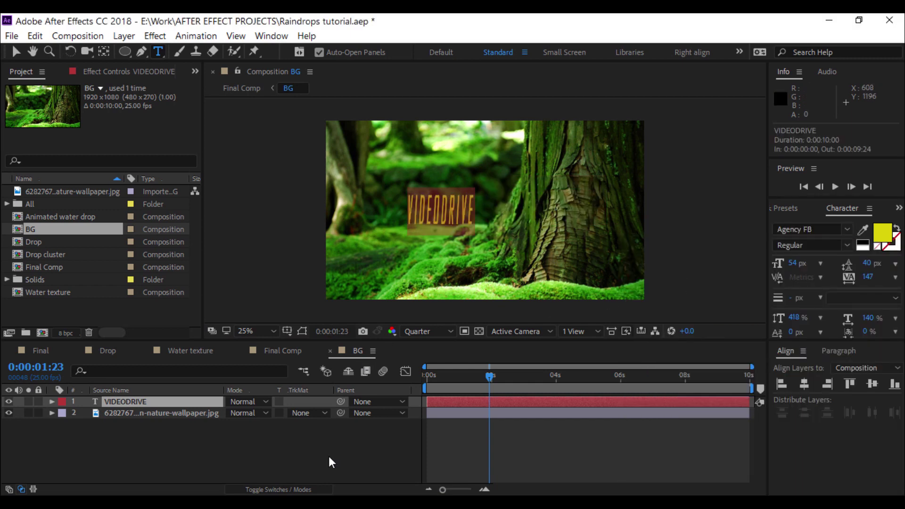
Step: Center the VIDEODRIVE text in the composition and set its tracking to 350
click(877, 385)
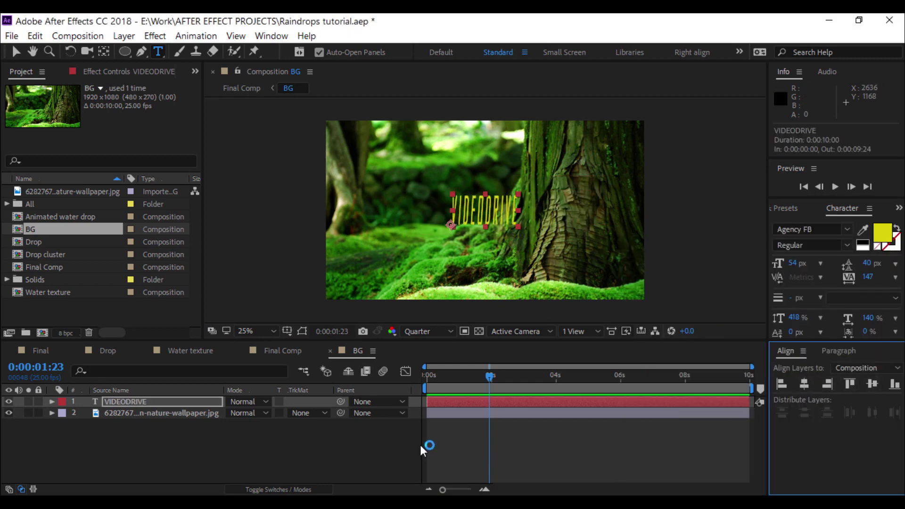
click(390, 440)
click(167, 404)
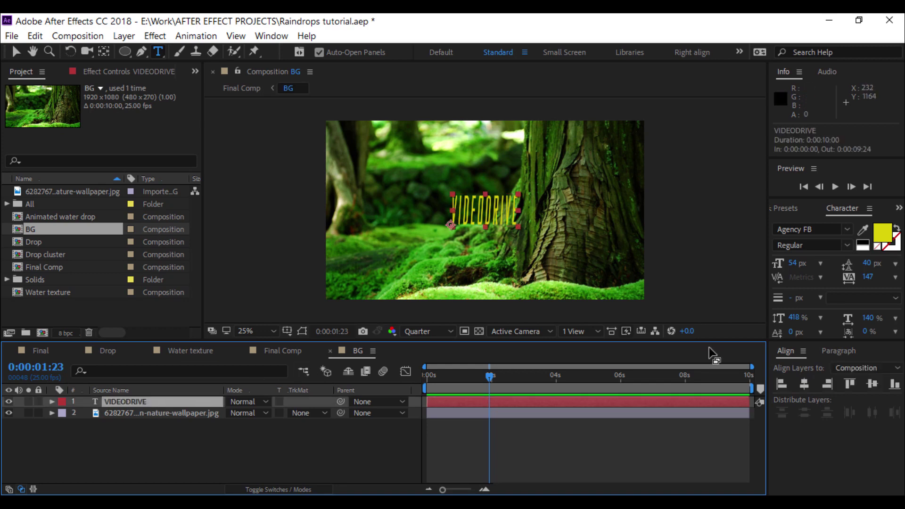
drag(712, 353, 712, 357)
drag(868, 277, 863, 284)
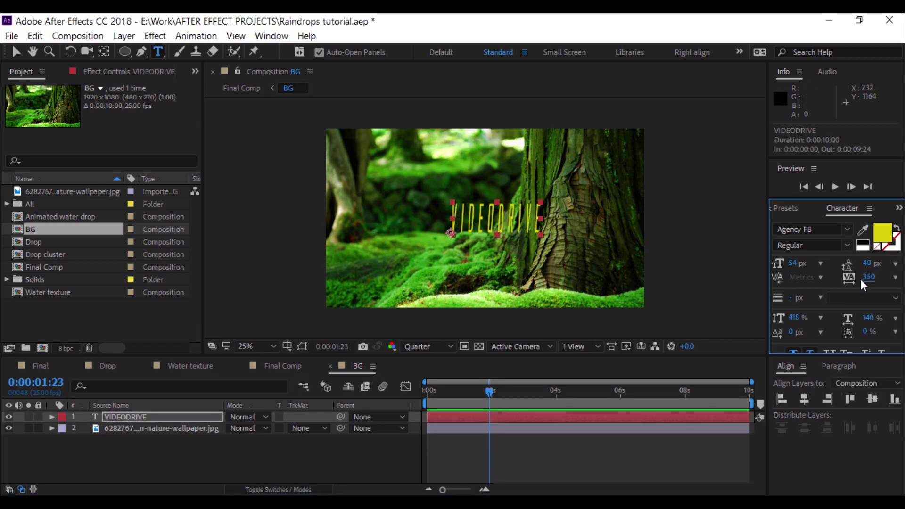
click(354, 445)
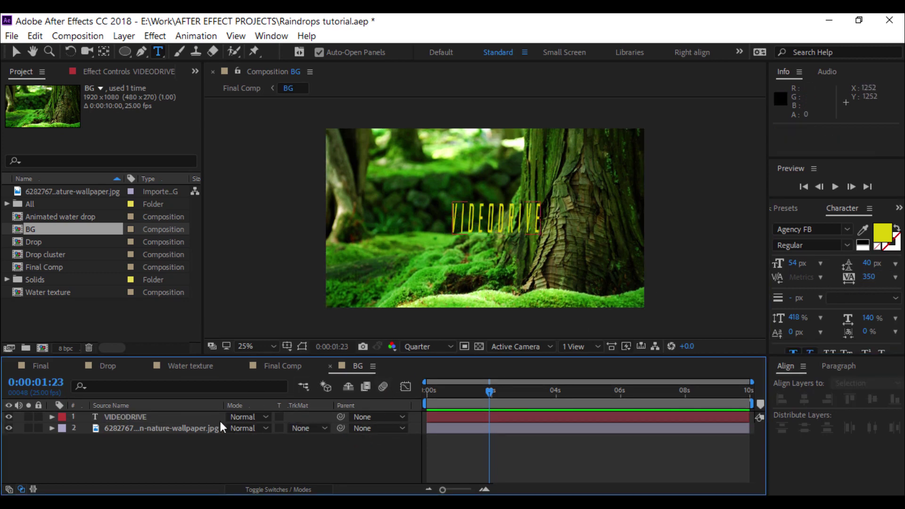
Step: Add an Opacity text animator to the VIDEODRIVE layer
click(93, 428)
click(51, 416)
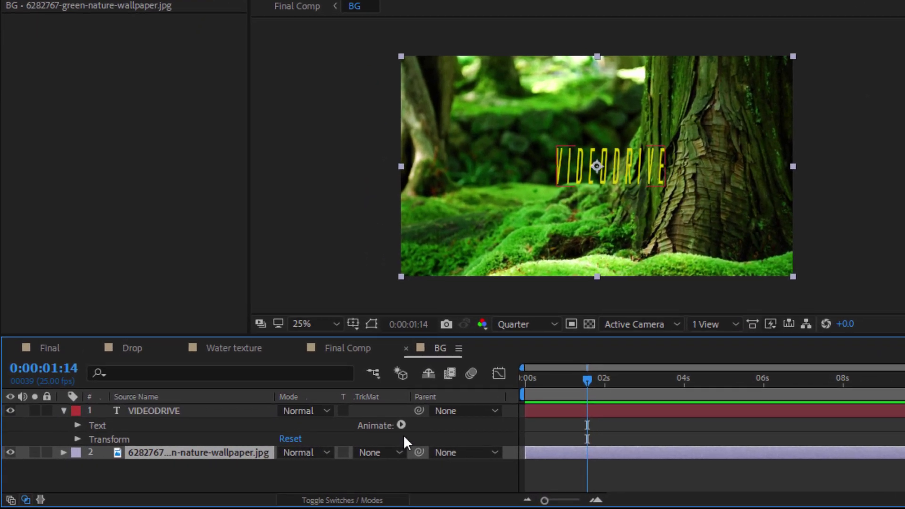
click(327, 428)
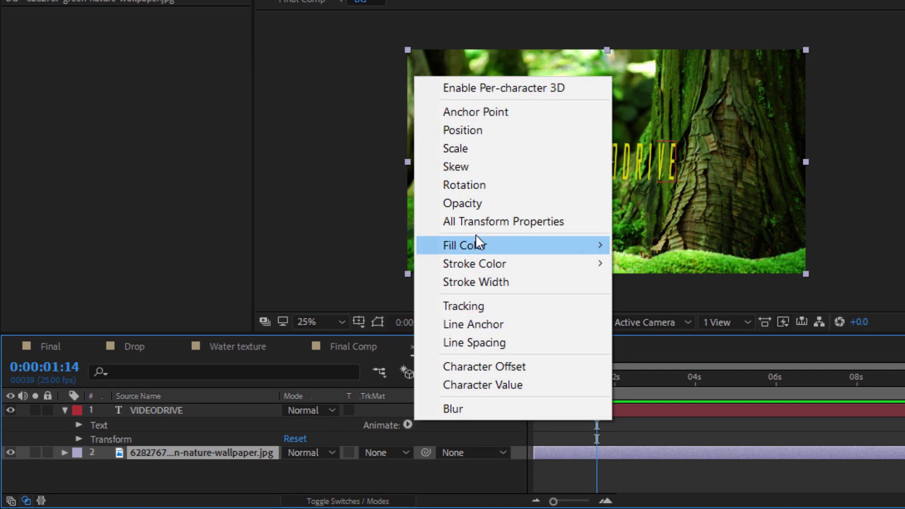
click(474, 204)
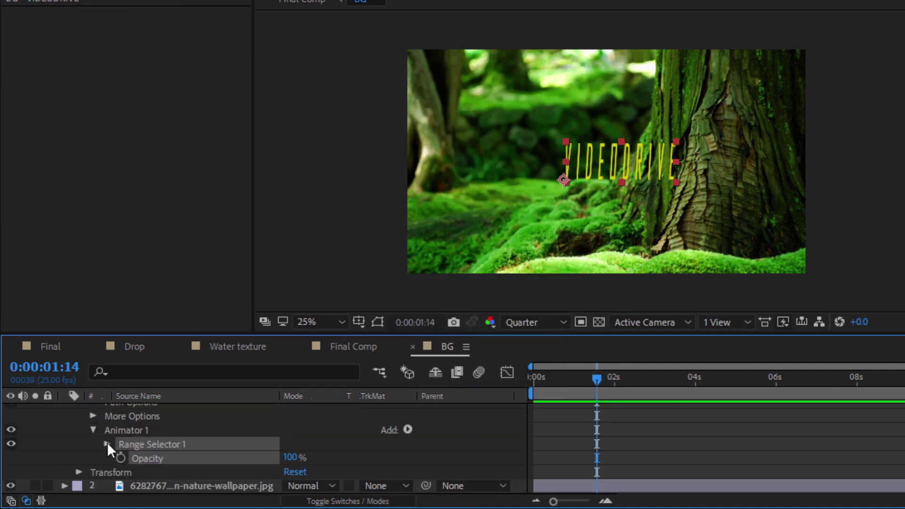
Step: Turn on Randomize Order in the range selector's advanced options and set the animator's Opacity to 0%
click(107, 444)
scroll(137, 441, down, 2)
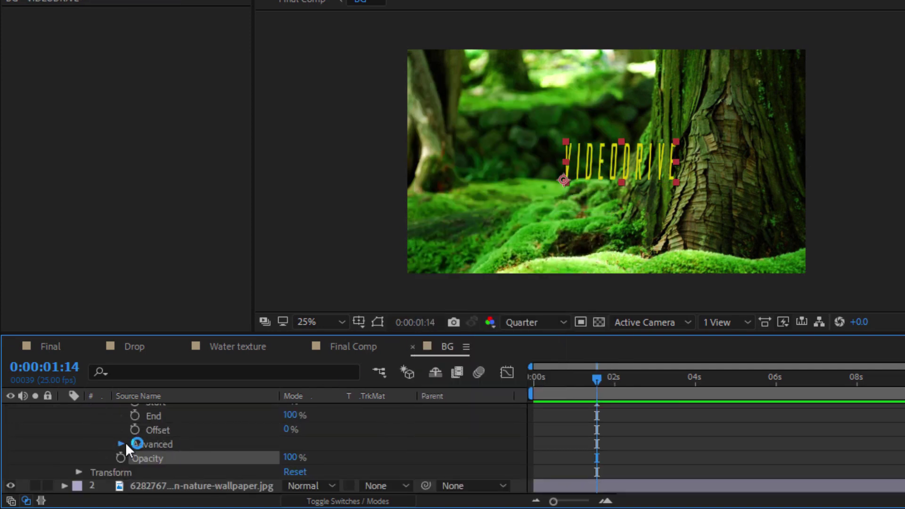
click(122, 444)
scroll(148, 448, down, 5)
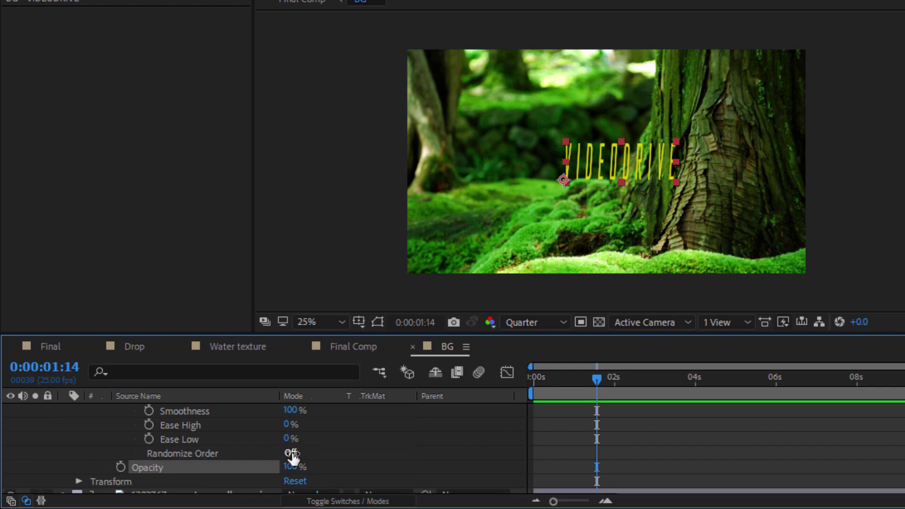
click(291, 454)
click(291, 481)
text(0)
click(154, 481)
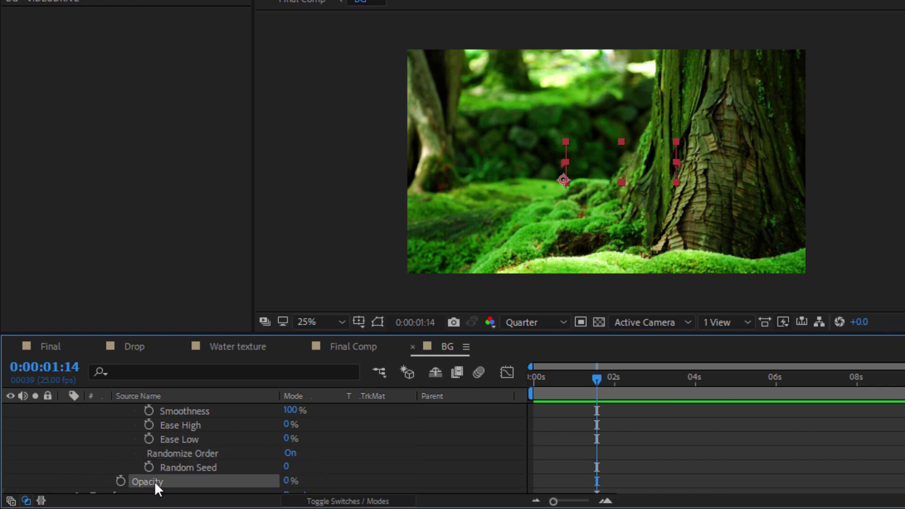
Step: Set the range selector's Shape to Ramp Up
scroll(236, 465, up, 3)
scroll(236, 465, up, 3)
scroll(235, 467, down, 3)
scroll(254, 481, down, 1)
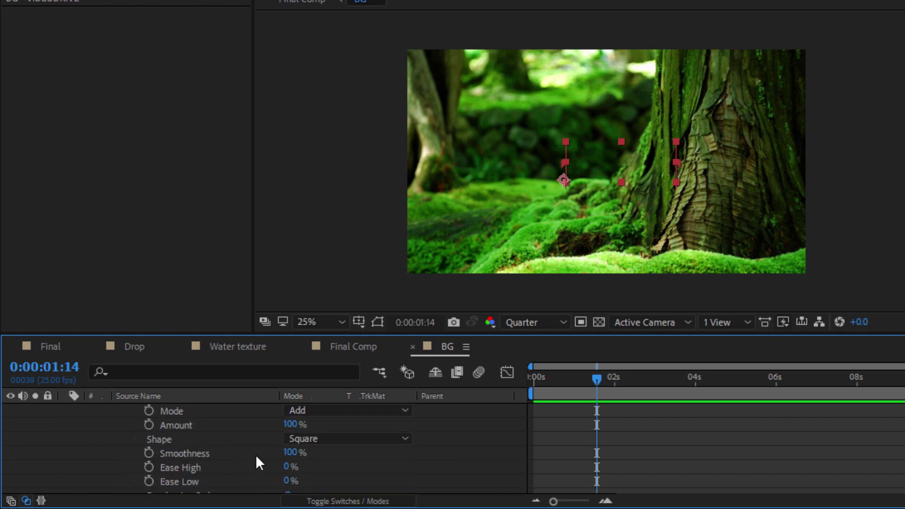
click(323, 440)
click(335, 348)
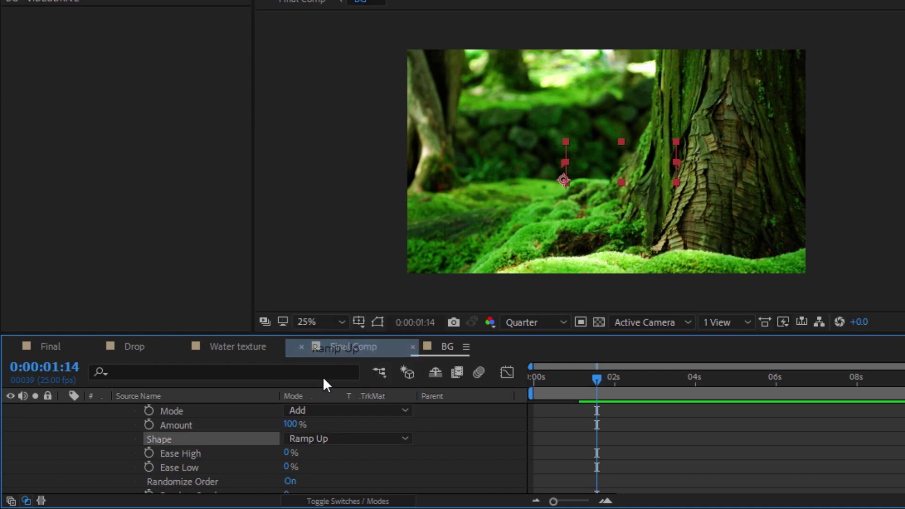
Step: Enable keyframing for the range selector's Offset at 0:00:00:00
scroll(257, 448, up, 1)
scroll(245, 455, up, 1)
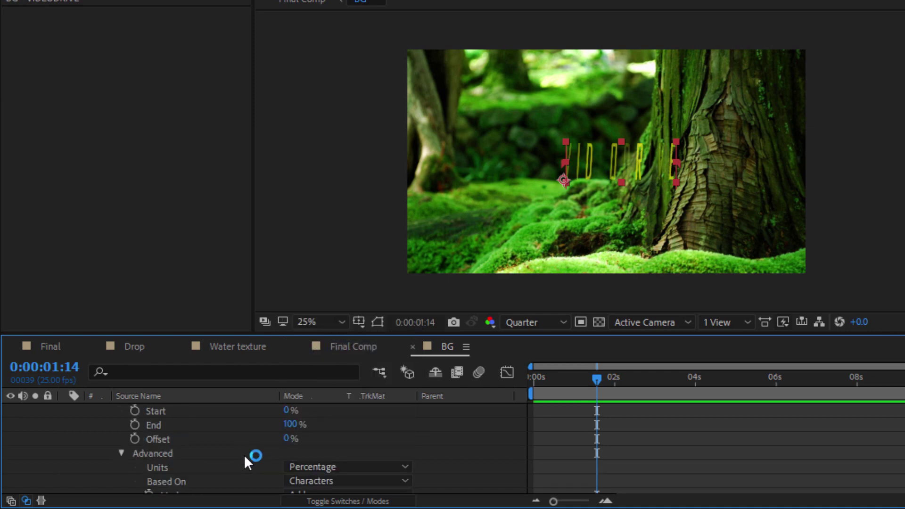
drag(598, 377, 474, 400)
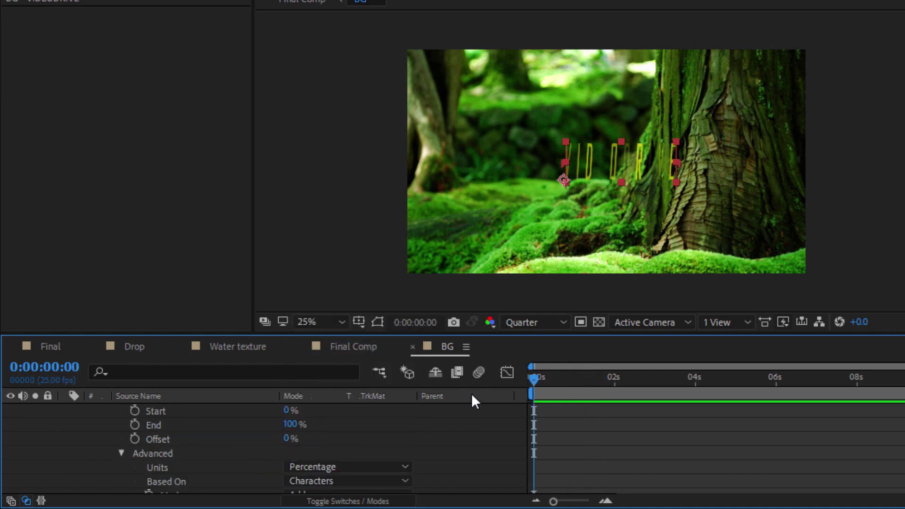
click(287, 439)
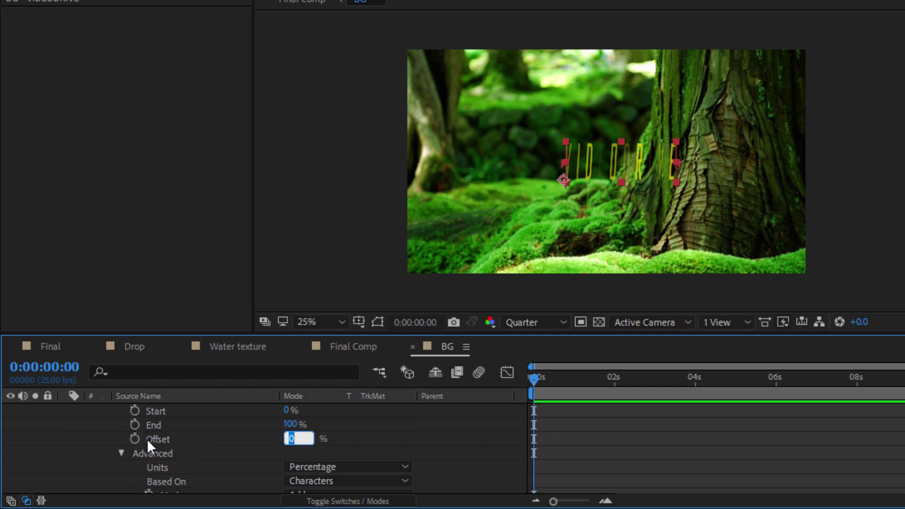
click(134, 439)
Step: Raise the range selector's Offset at 0:00:03:00 to add a second keyframe
drag(534, 382, 655, 380)
click(61, 372)
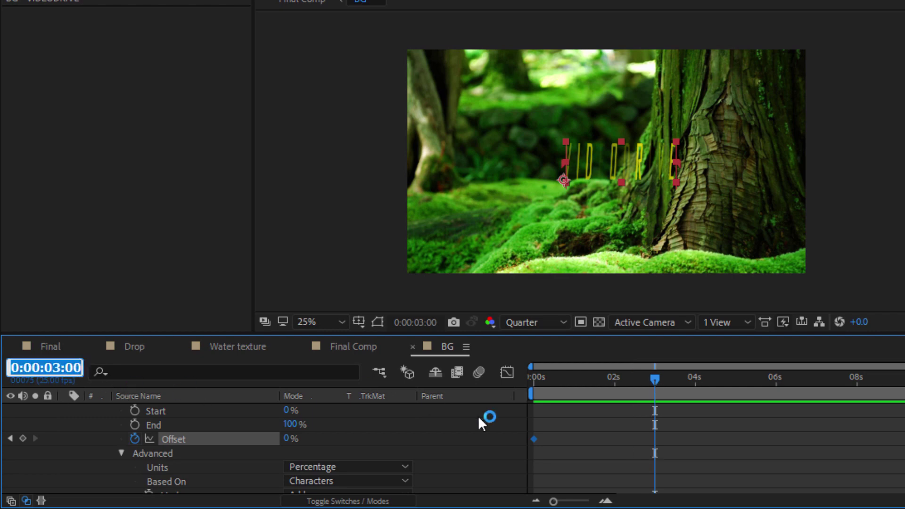
click(303, 440)
drag(289, 443, 407, 434)
Step: Set the Offset keyframe at 0:00:00:00 to -100%, preview the text reveal and collapse the VIDEODRIVE layer's properties
drag(655, 378, 478, 395)
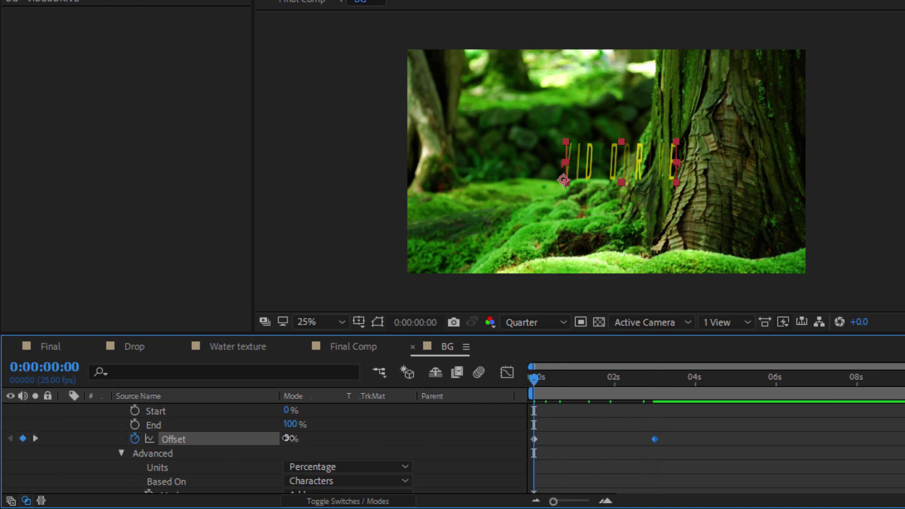
drag(288, 438, 205, 441)
key(space)
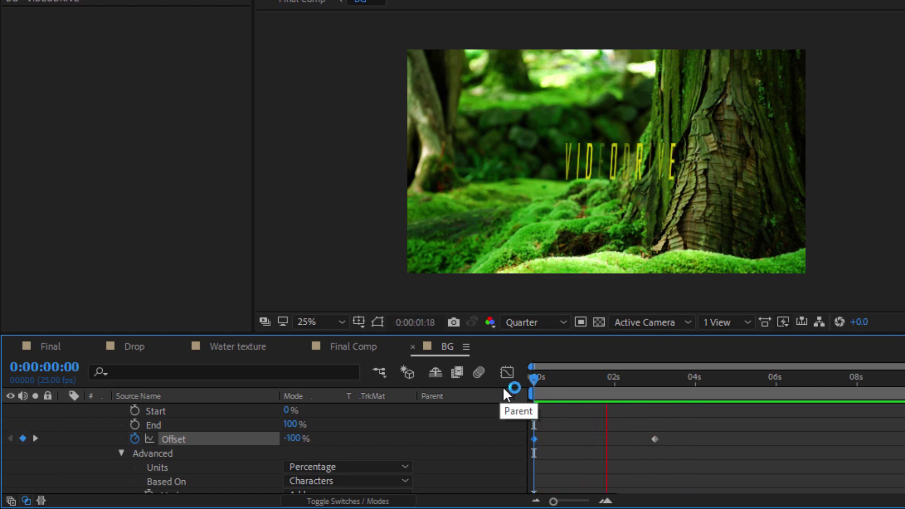
click(537, 378)
drag(535, 379, 378, 391)
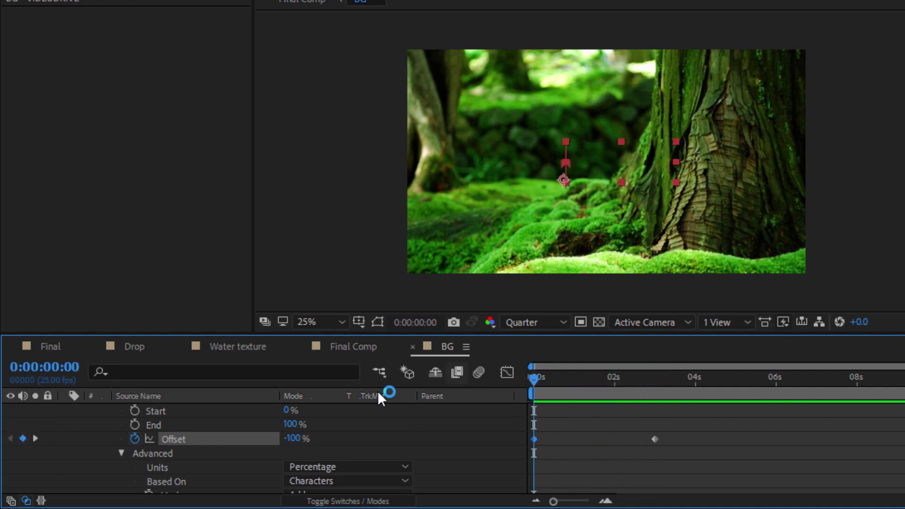
scroll(99, 423, up, 5)
click(64, 411)
click(108, 448)
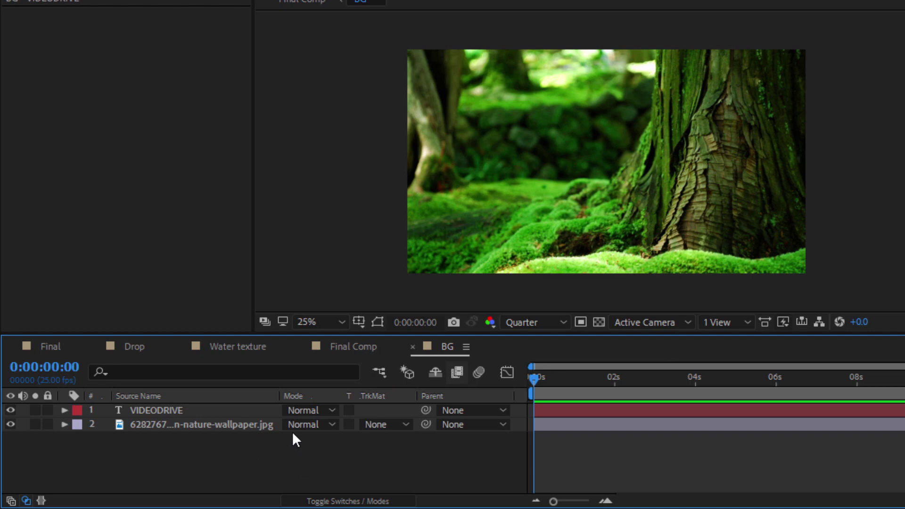
Step: Apply the Stylize Glow effect to the VIDEODRIVE text layer in the BG composition
click(224, 411)
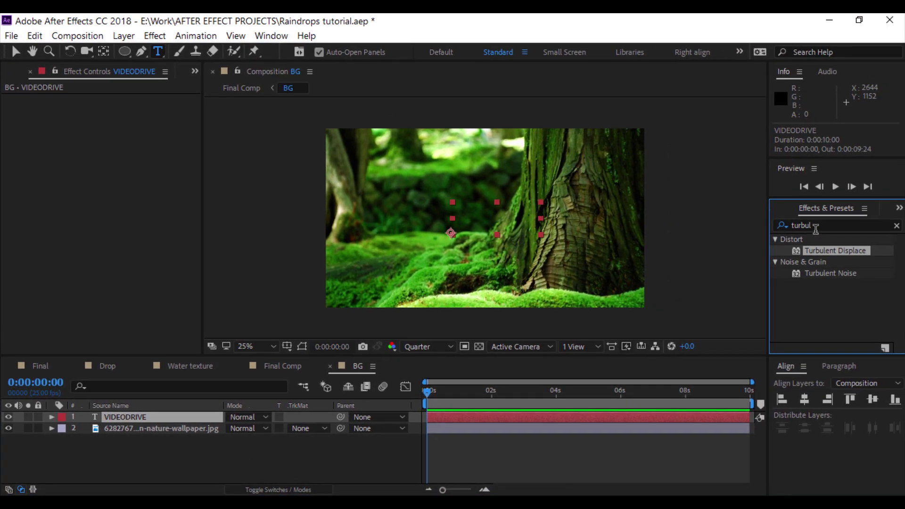
click(811, 225)
text(glow)
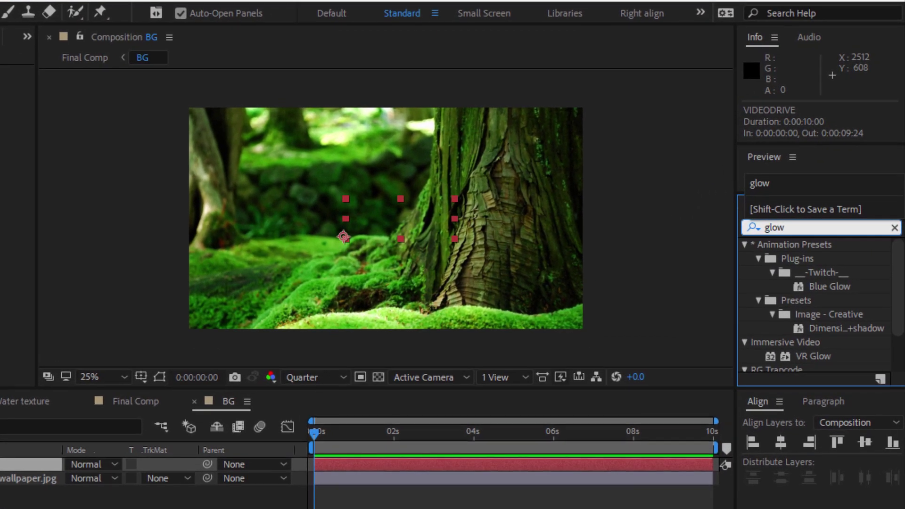
scroll(804, 304, down, 3)
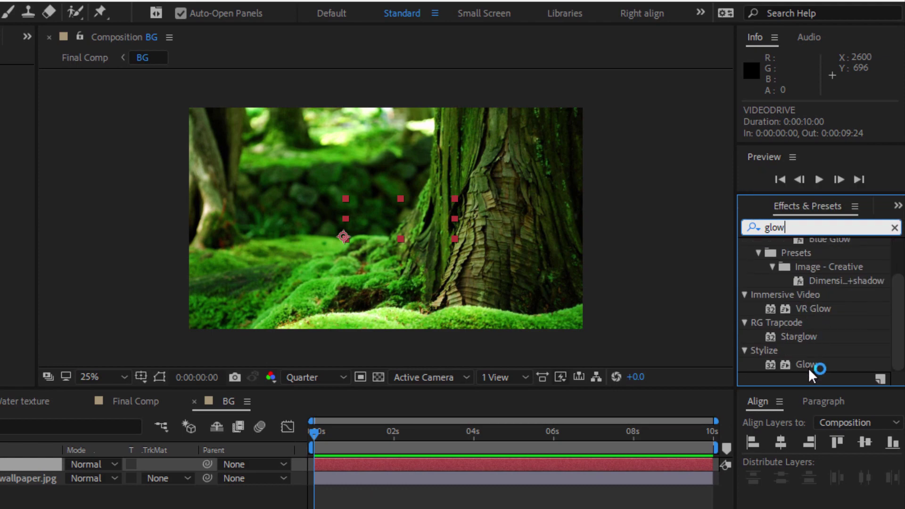
drag(808, 366, 469, 306)
drag(536, 305, 537, 305)
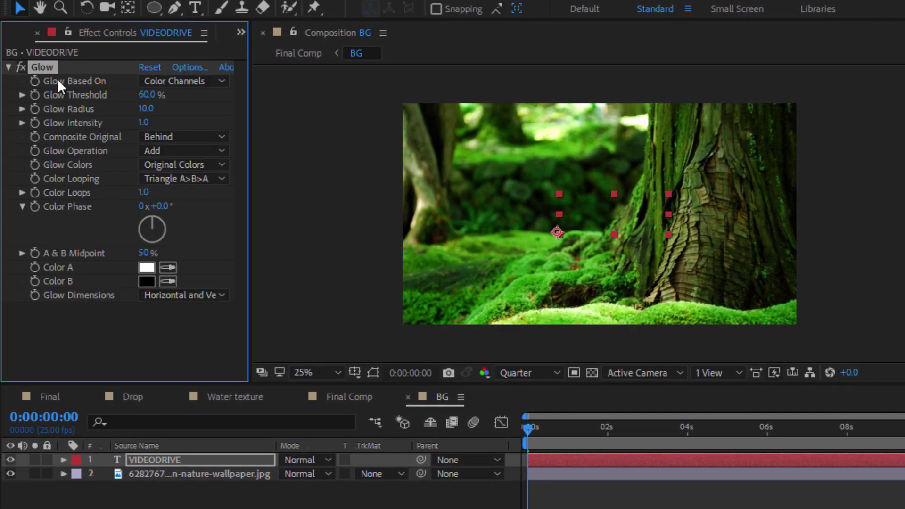
click(191, 0)
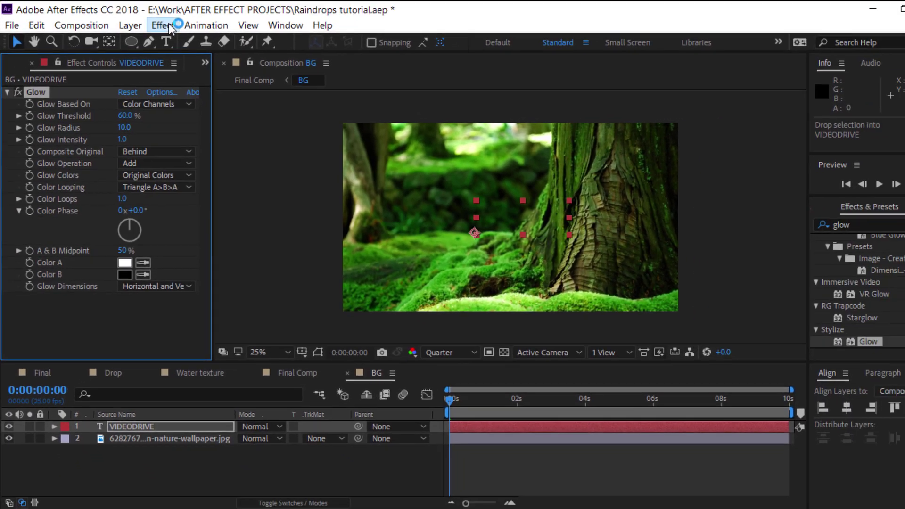
click(168, 28)
mouse_move(298, 464)
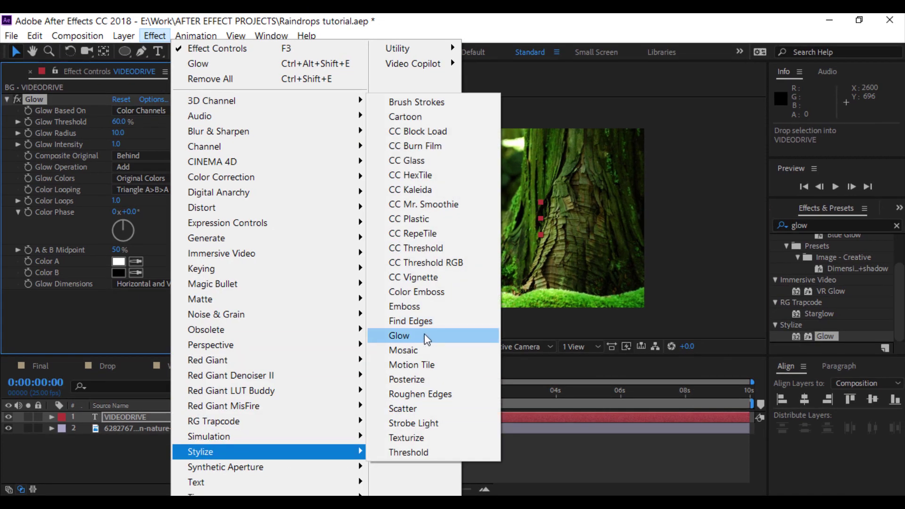
click(424, 334)
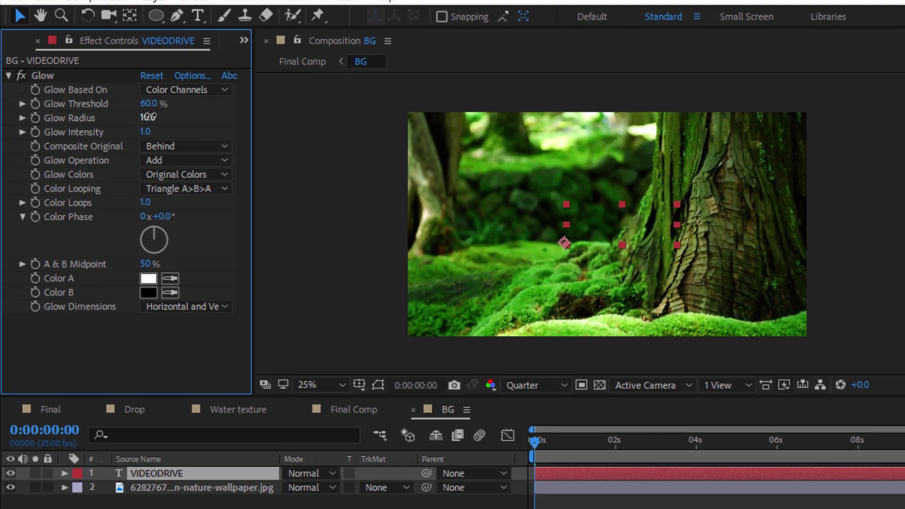
Step: Set the Glow Radius to 558 and Glow Intensity to 9.8, check the text at 0:00:02:14 and collapse the effect
click(149, 116)
text(558)
key(Return)
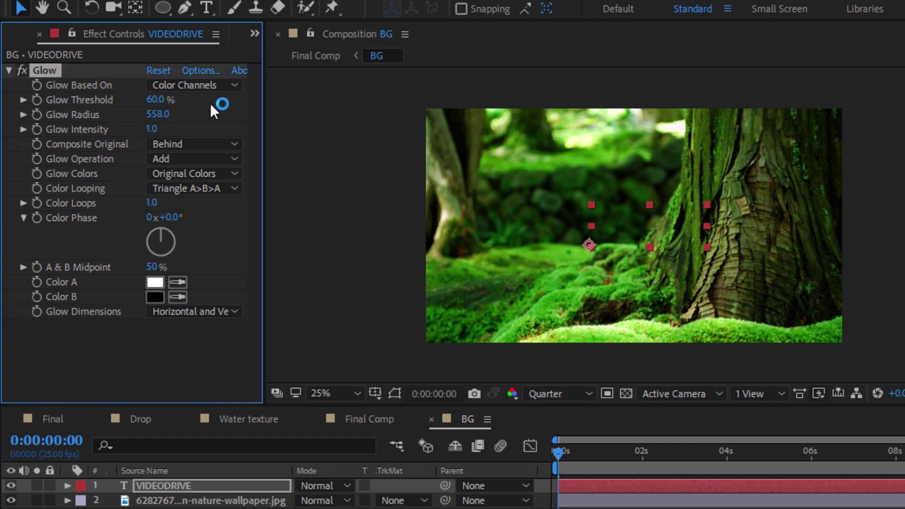
click(151, 129)
text(9.8)
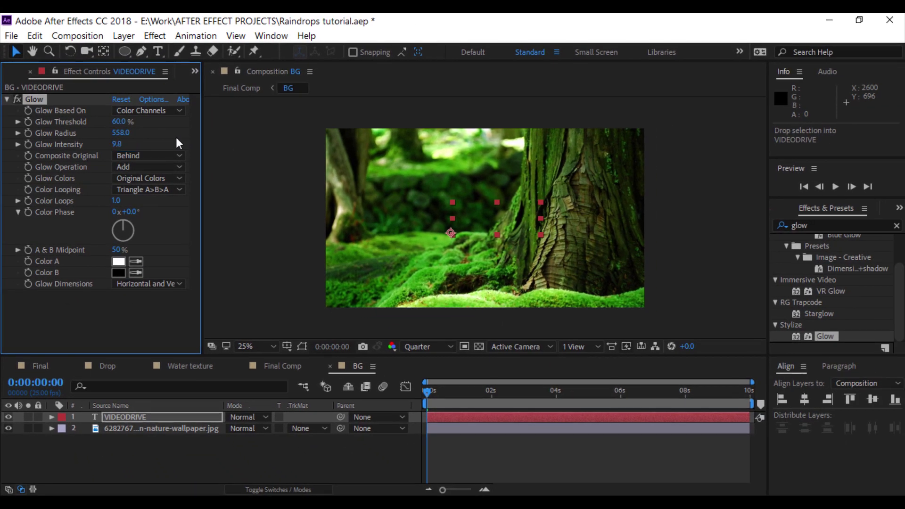
drag(439, 391, 509, 392)
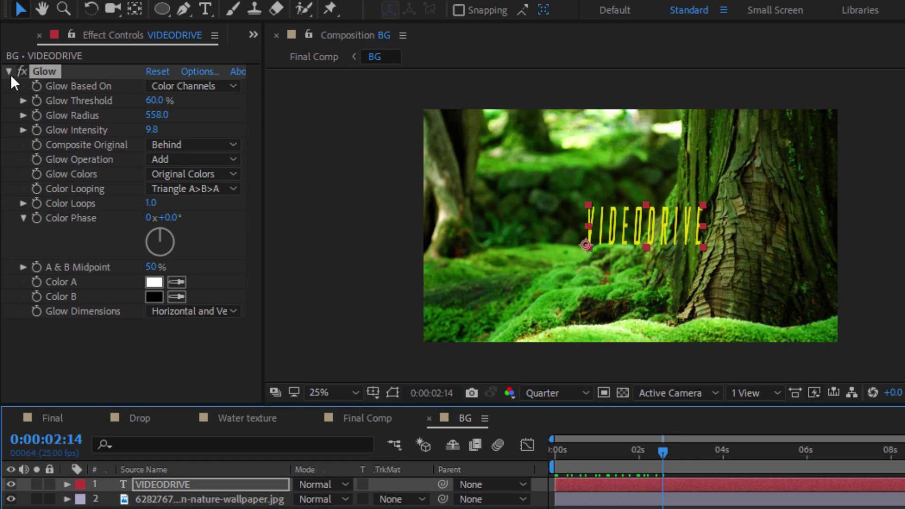
click(9, 72)
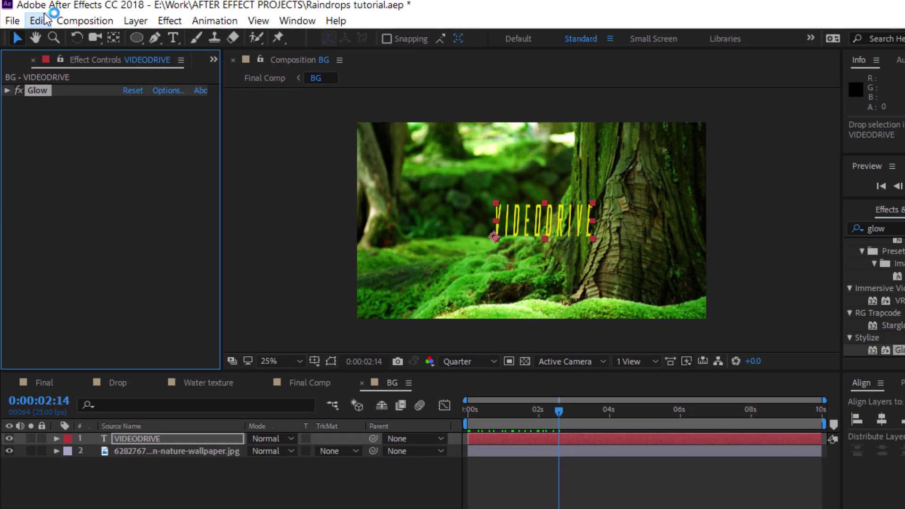
Step: Duplicate the Glow effect and set the copy's Glow Radius to 1000 and Glow Intensity to 7.5
click(36, 20)
click(83, 211)
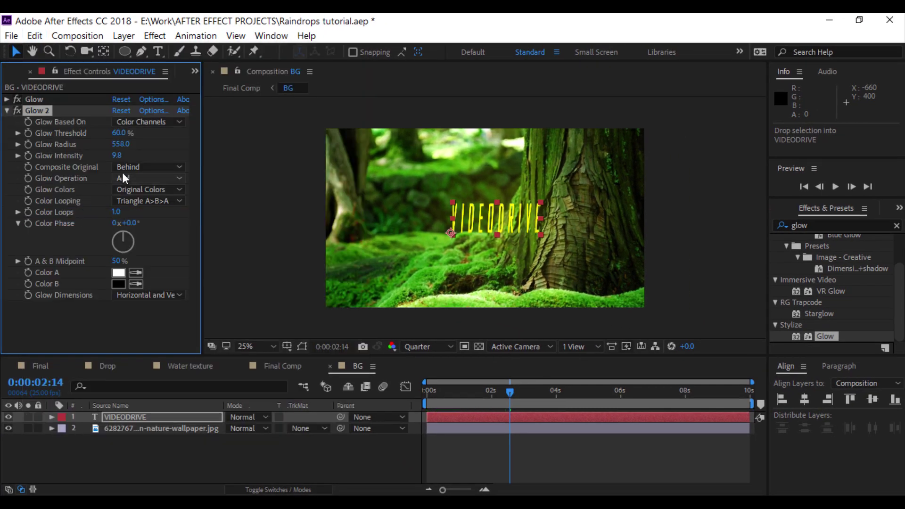
text(0)
key(Return)
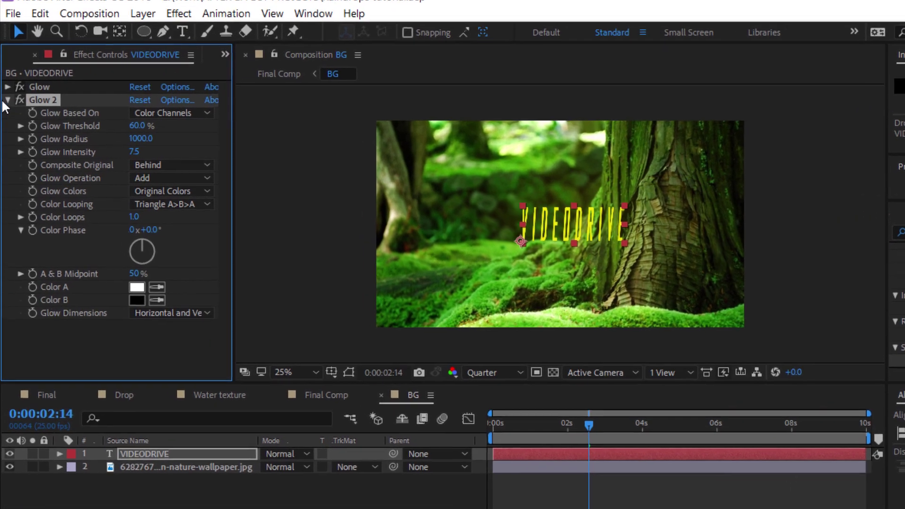
click(7, 111)
Step: Duplicate Glow 2 and set the third glow's Glow Intensity to 2.2
click(41, 8)
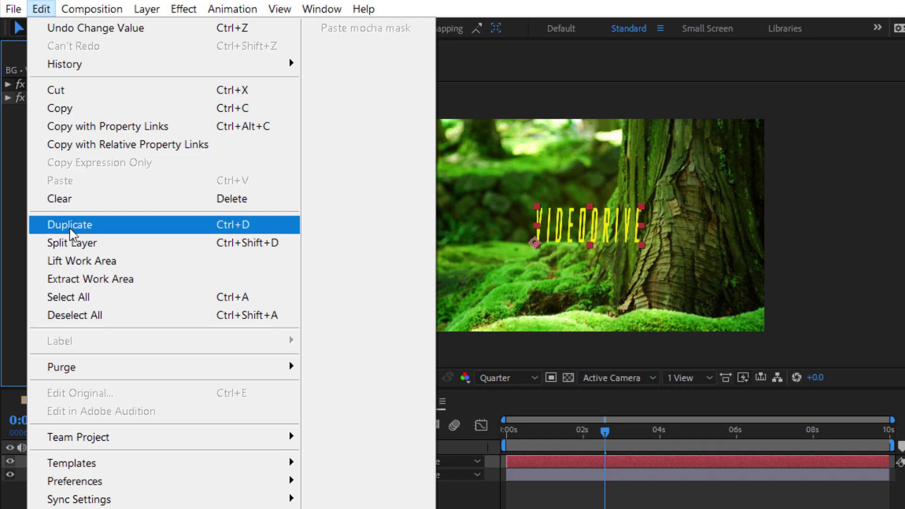
click(19, 224)
click(137, 164)
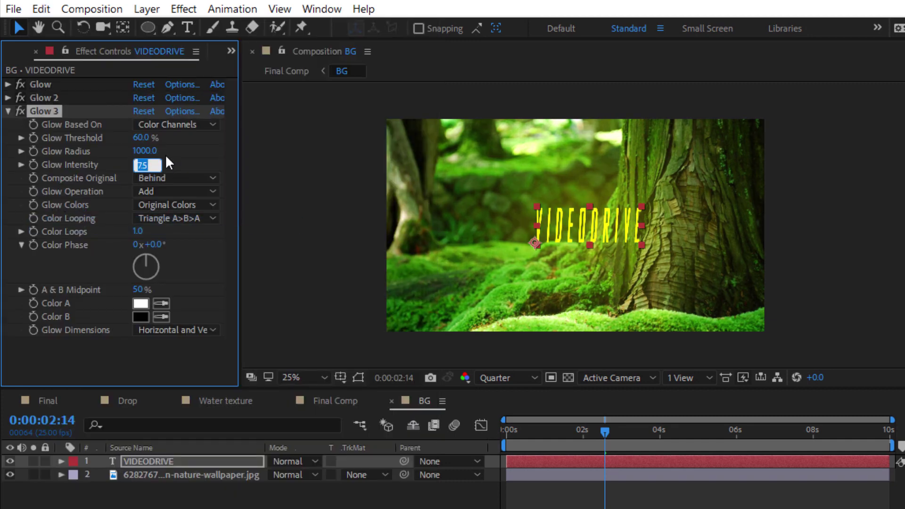
key(Return)
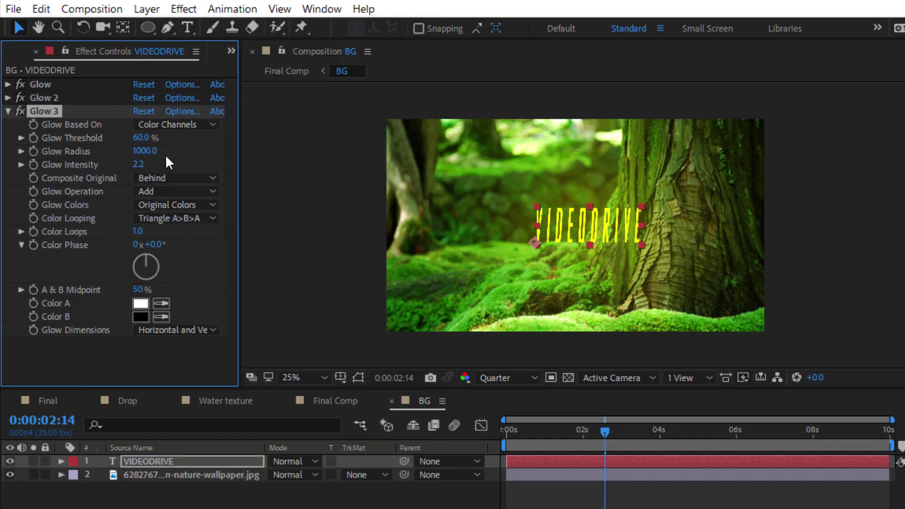
click(9, 113)
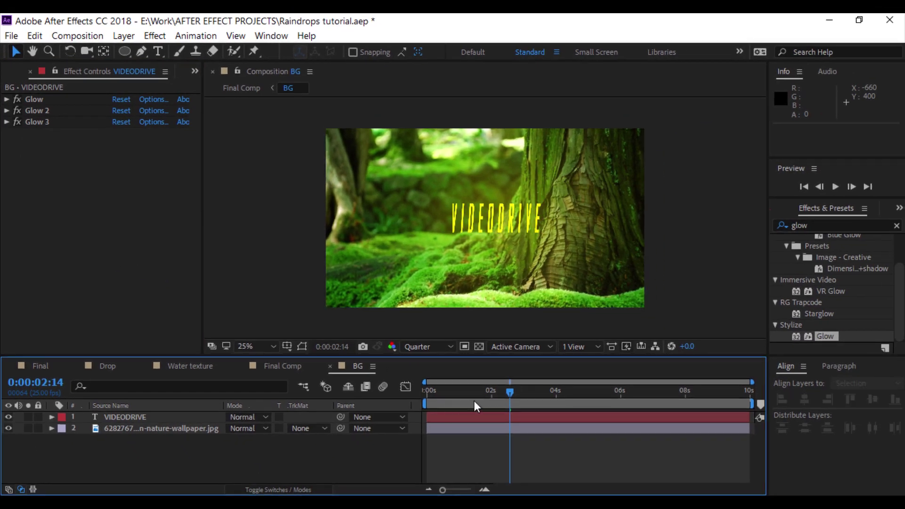
Step: Preview the glowing text reveal from the start in BG and in Final Comp
key(Home)
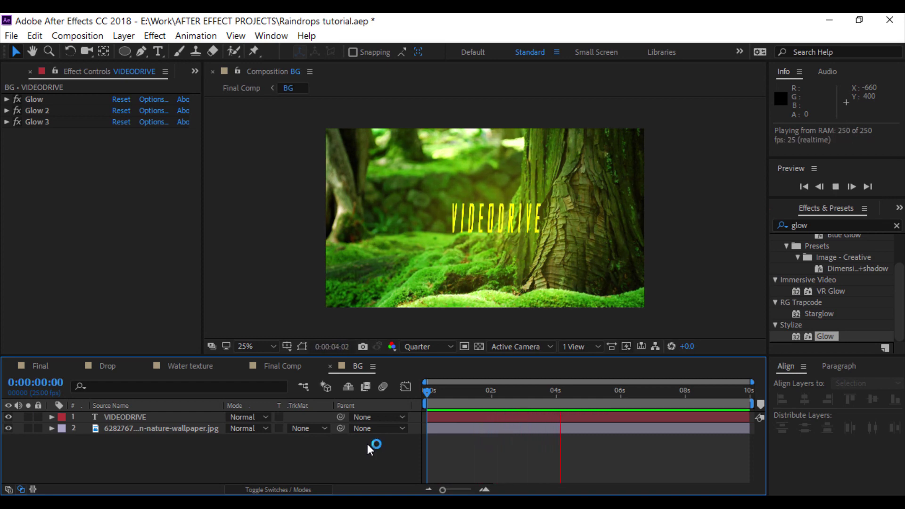
key(space)
click(287, 367)
click(265, 446)
click(191, 429)
click(427, 391)
key(space)
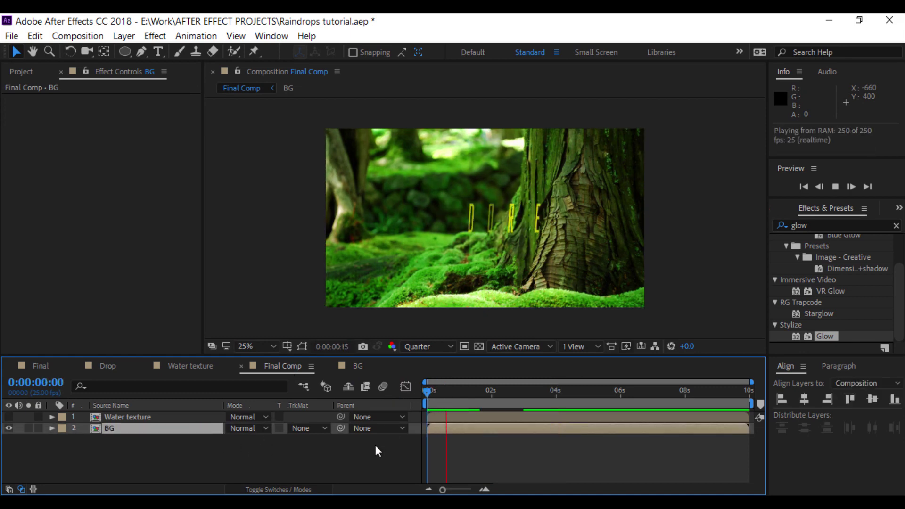
key(space)
Step: Duplicate the BG layer in Final Comp
click(157, 429)
click(35, 36)
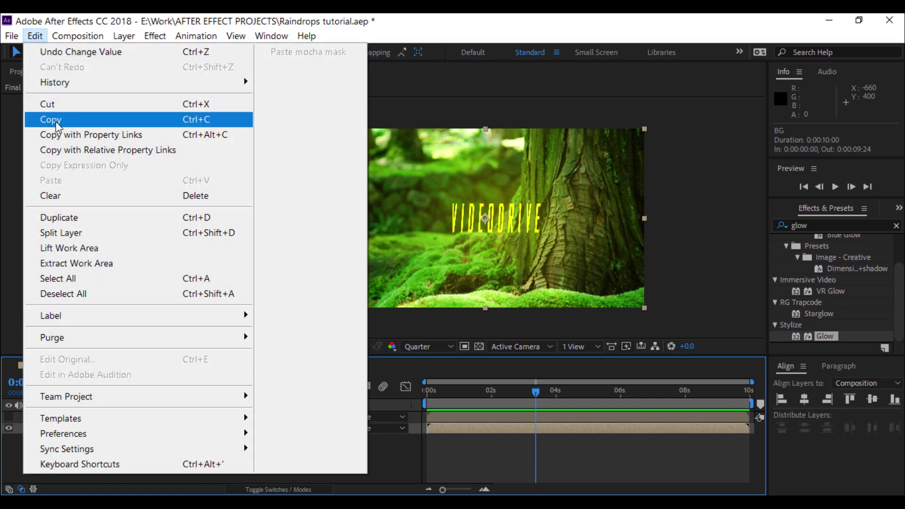
click(76, 219)
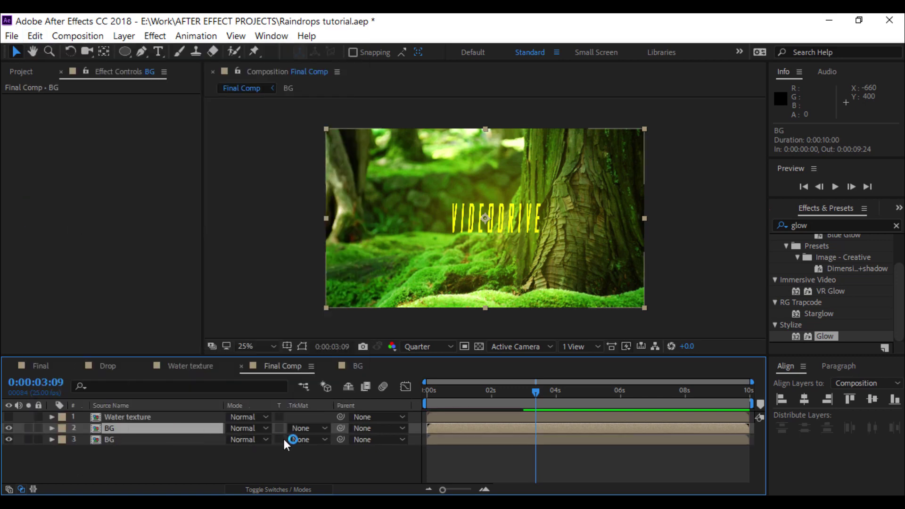
Step: Set the upper BG layer's track matte to Luma Matte "Water texture" and hide the lower BG layer
click(302, 429)
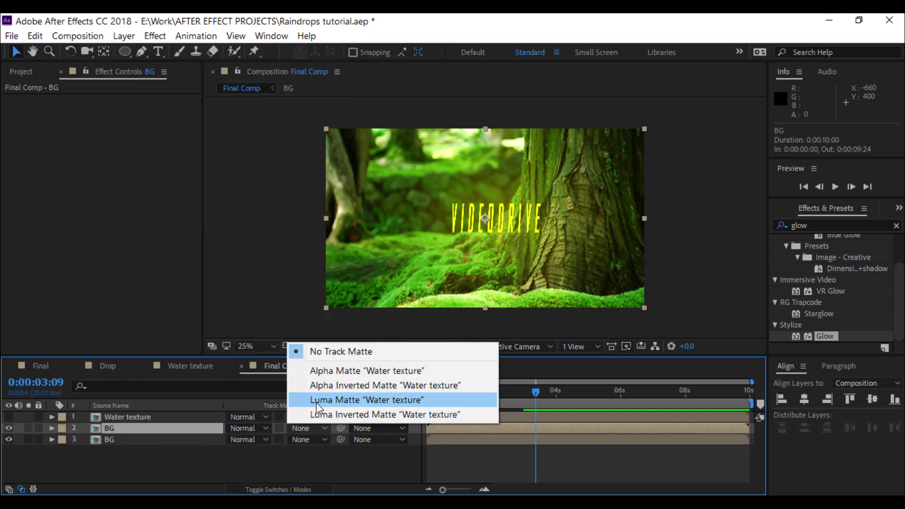
click(311, 399)
click(9, 440)
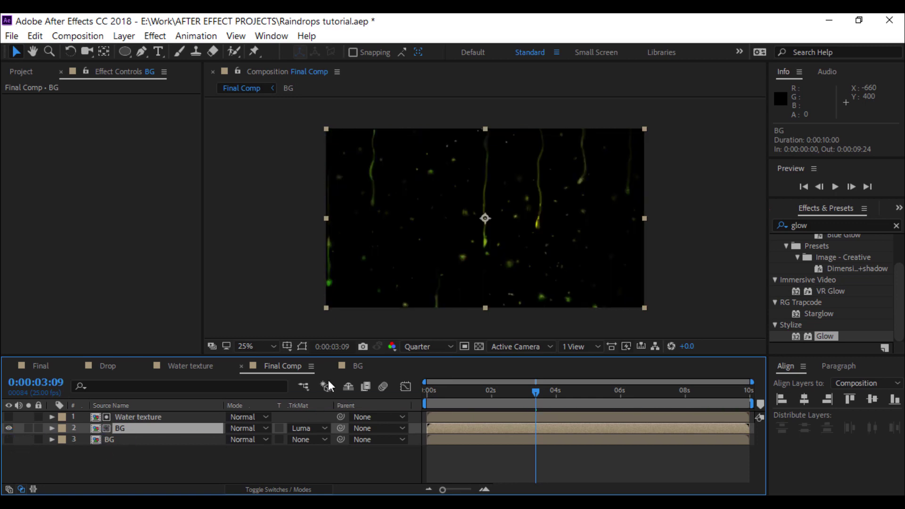
Step: Compare the matted drops with the original texture by toggling the Water texture layer's visibility
click(10, 417)
click(10, 417)
click(9, 417)
click(10, 417)
click(248, 429)
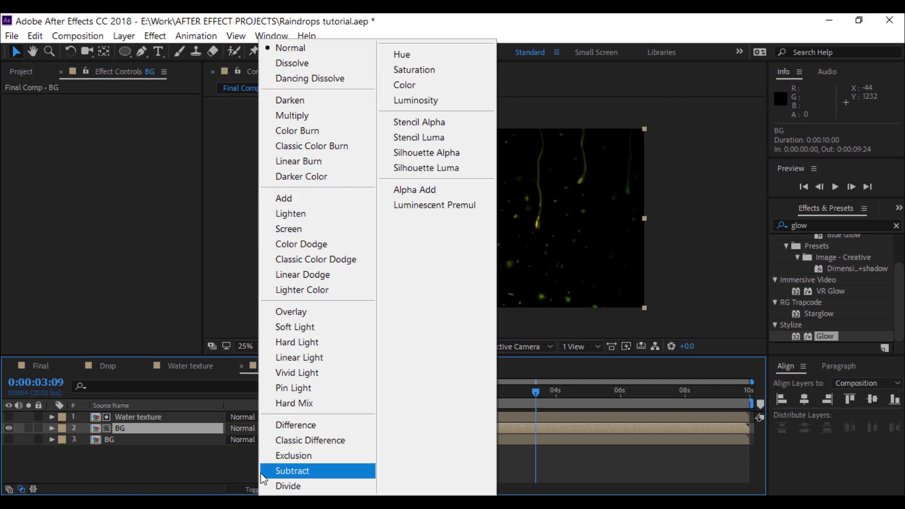
click(246, 476)
Step: Remove the upper BG layer's track matte for comparison and reapply Luma Matte "Water texture"
click(311, 434)
click(333, 350)
click(9, 416)
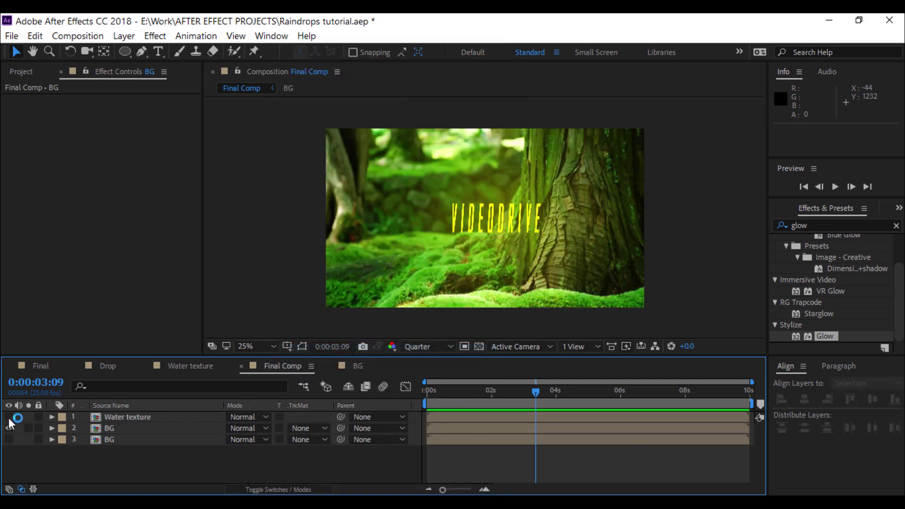
click(309, 428)
click(348, 399)
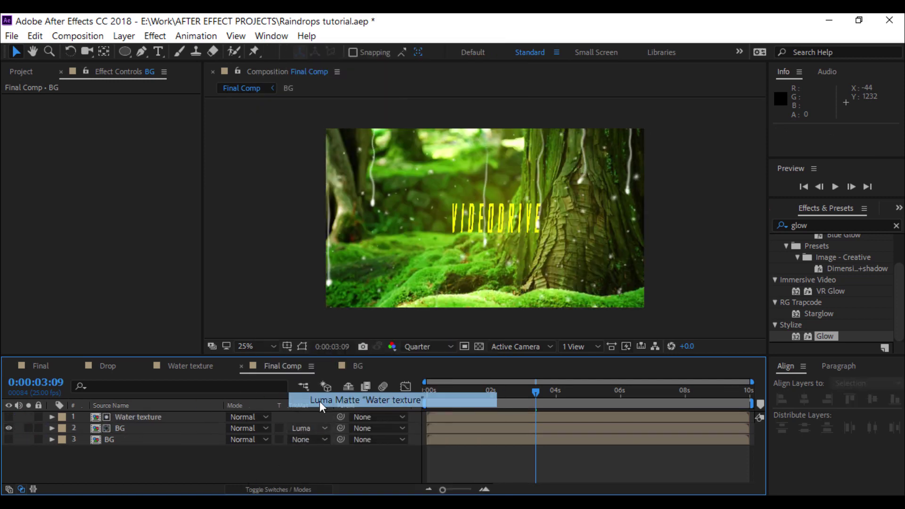
Step: Apply the Curves effect to the Water texture layer and widen the effect controls to show the whole graph
click(130, 417)
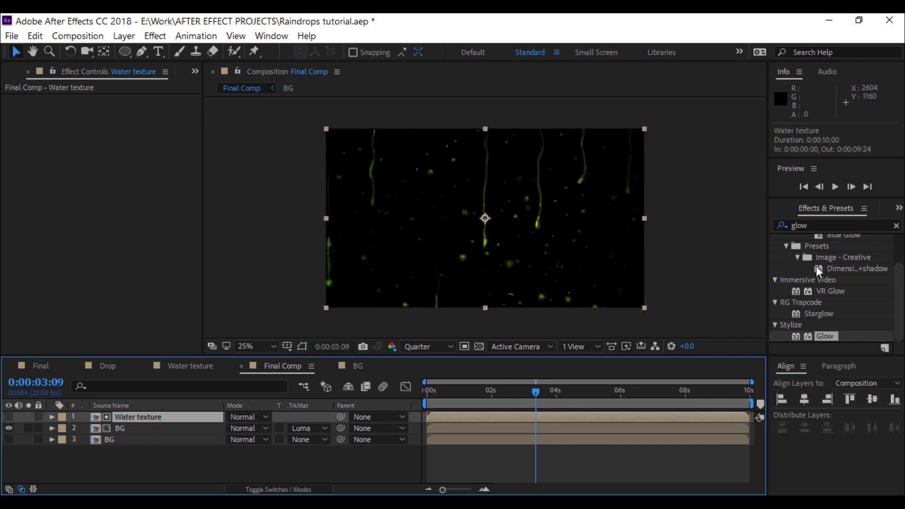
double_click(814, 225)
text(curves)
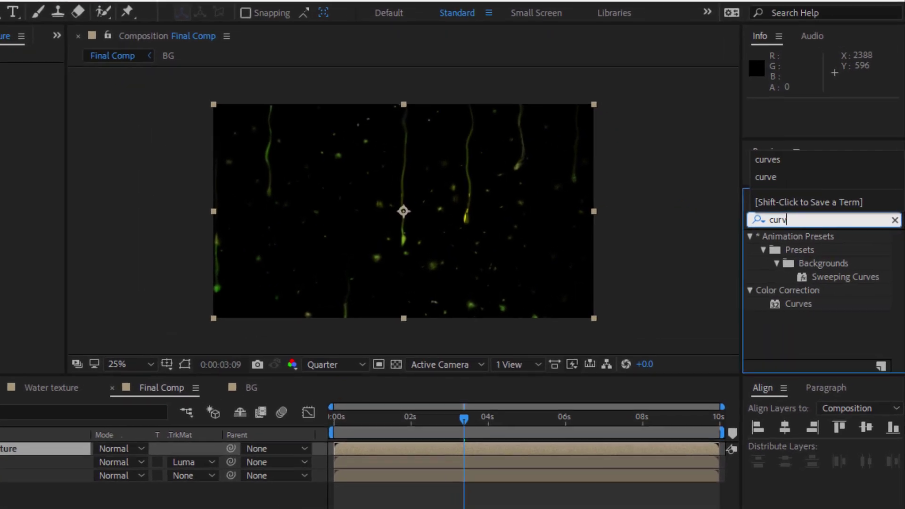
drag(791, 308, 0, 264)
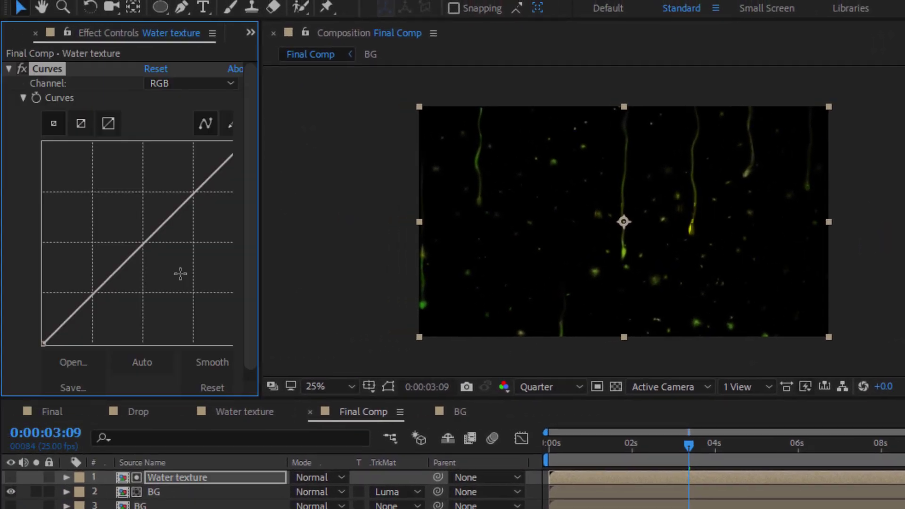
drag(261, 231, 286, 233)
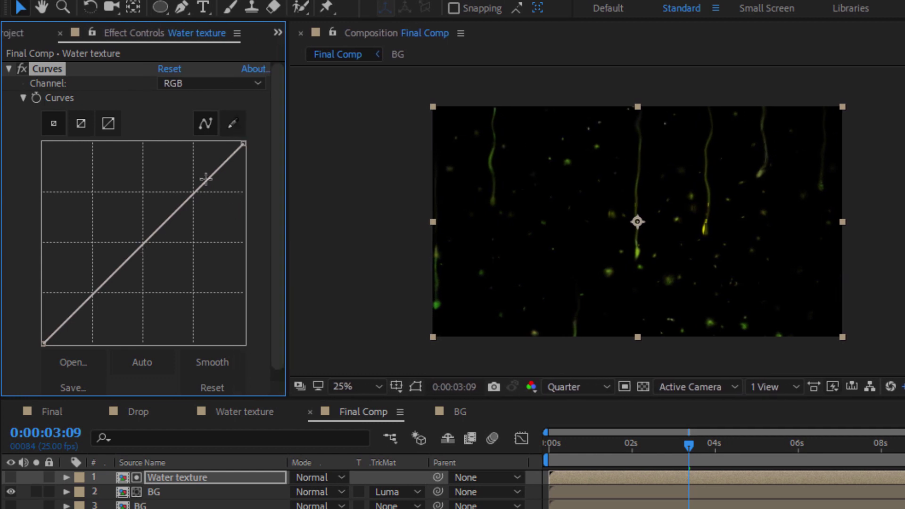
Step: Set the Curves channel to Alpha and pull the middle of the curve far toward the graph's upper-left corner
click(210, 84)
click(208, 172)
drag(154, 236, 46, 137)
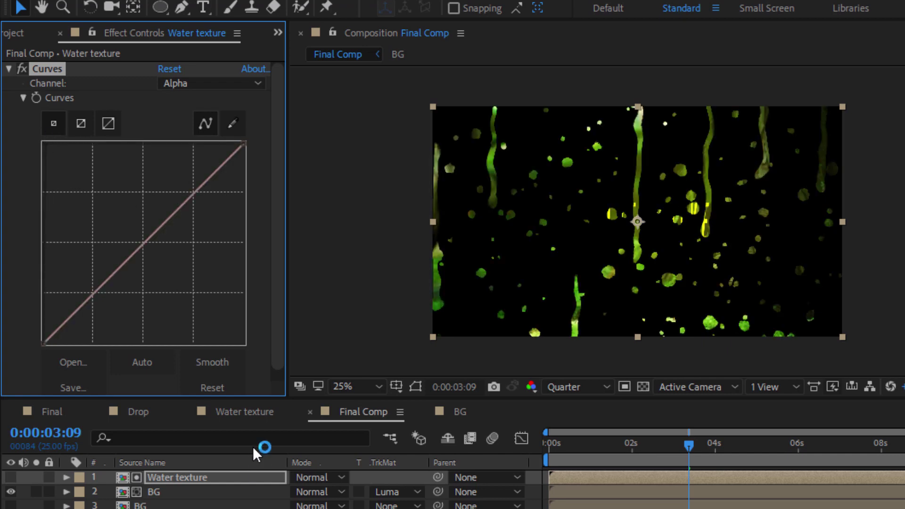
Step: Toggle the Water texture layer's visibility to compare the curves-adjusted texture with the matted drops
click(10, 478)
click(10, 478)
click(10, 478)
click(10, 478)
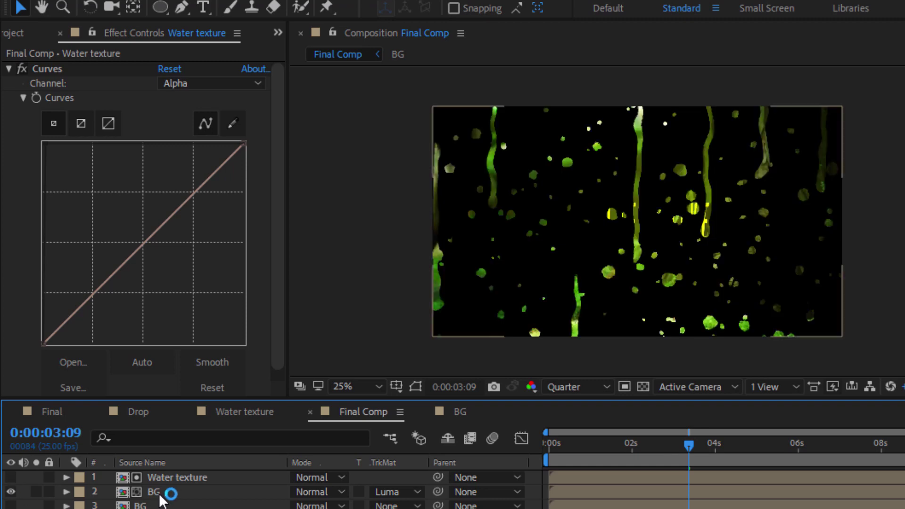
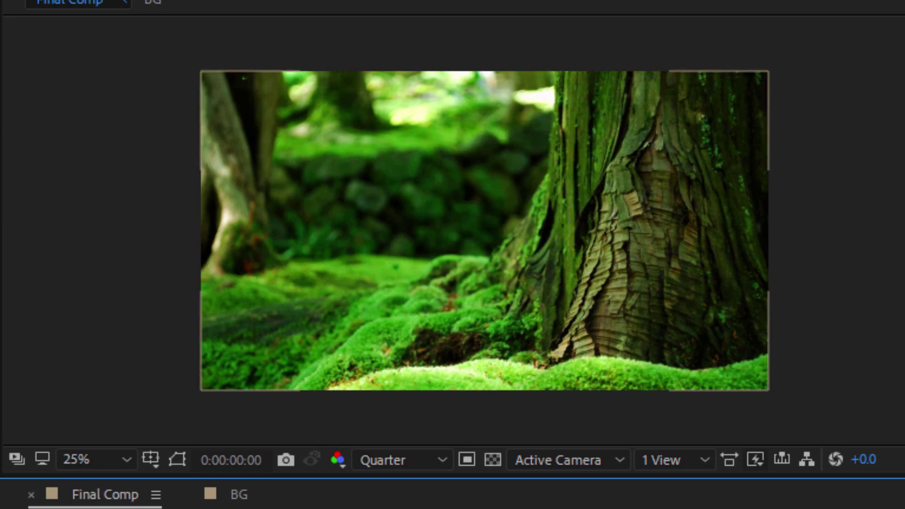
Step: Preview the CC Glass raindrops over the background in Final Comp and select the upper BG layer
key(space)
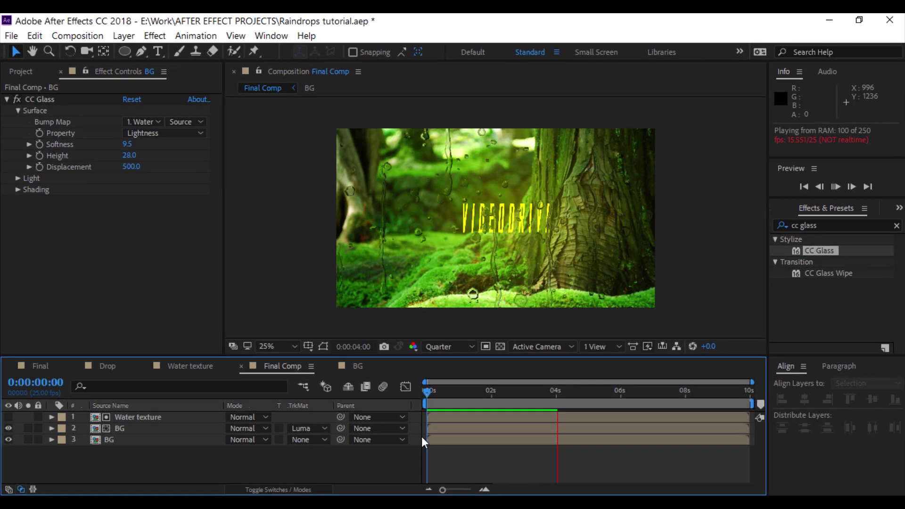
click(144, 430)
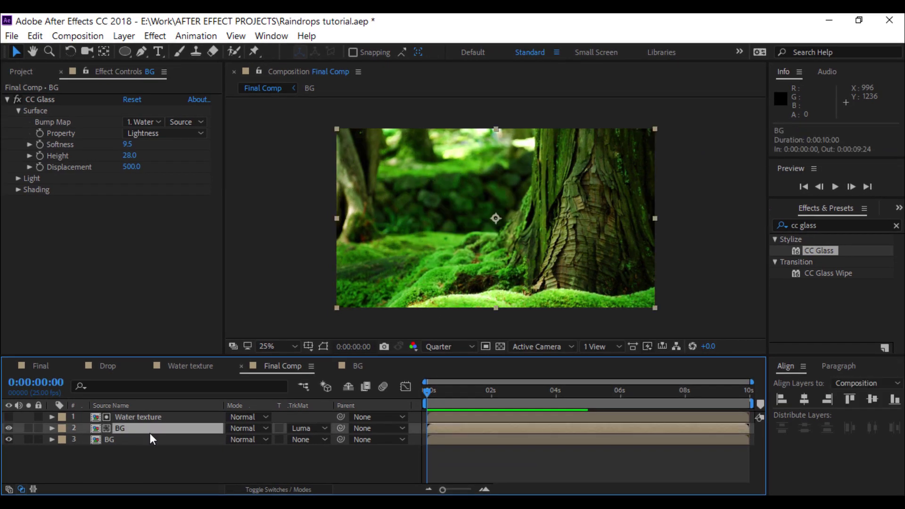
Step: Find the Camera Lens Blur effect and apply it to both BG layers
click(161, 439)
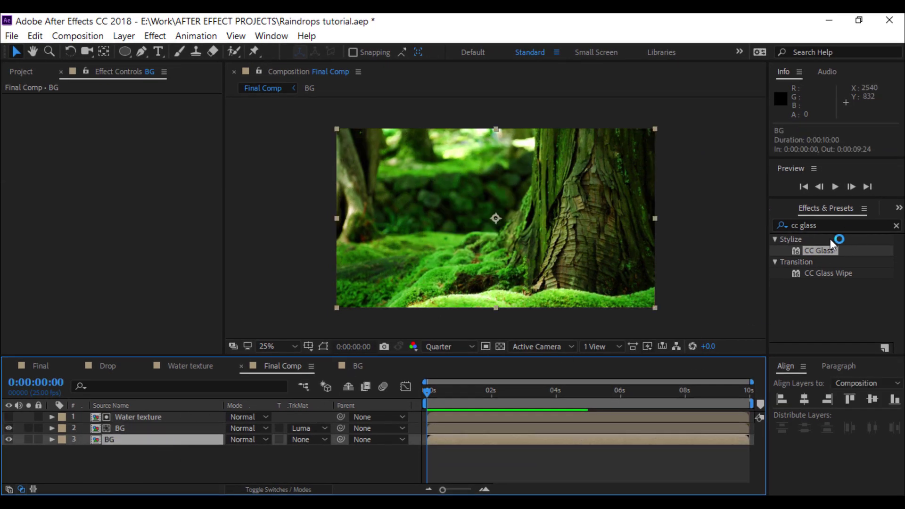
click(827, 225)
text(camer)
text(a l)
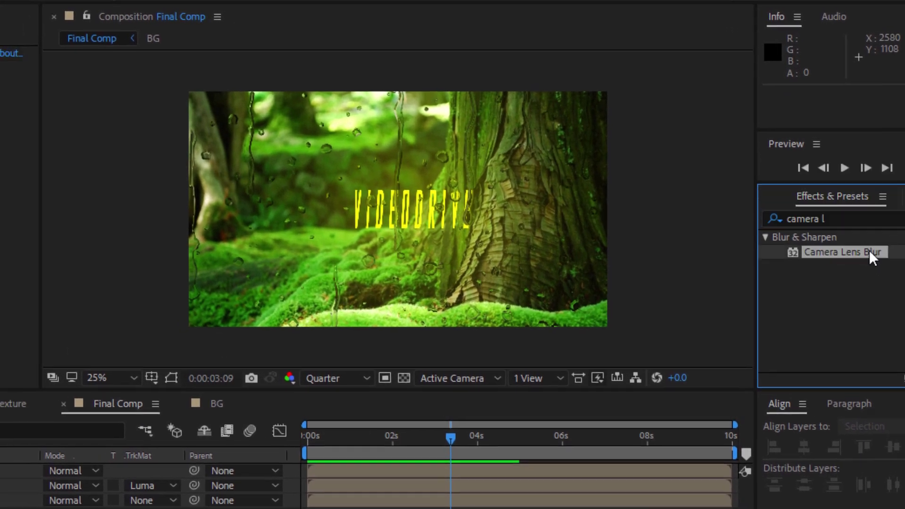
drag(812, 249, 0, 253)
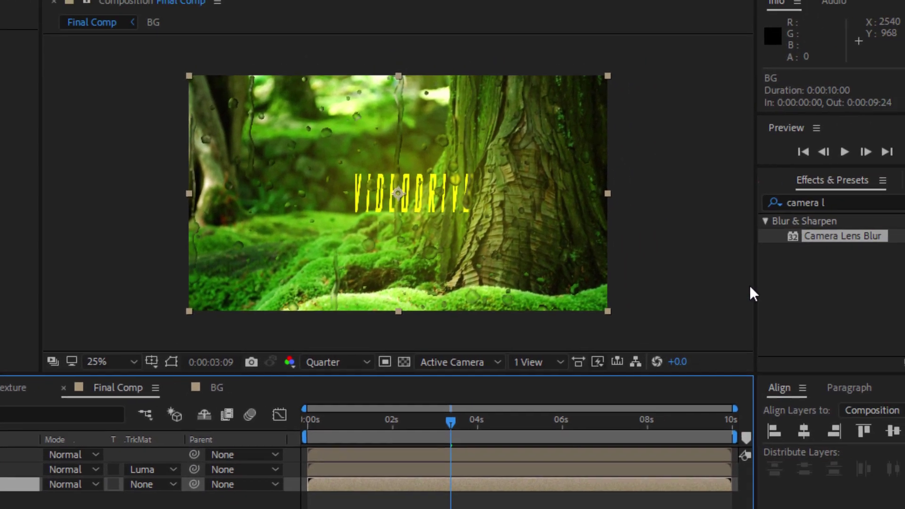
drag(763, 241, 0, 492)
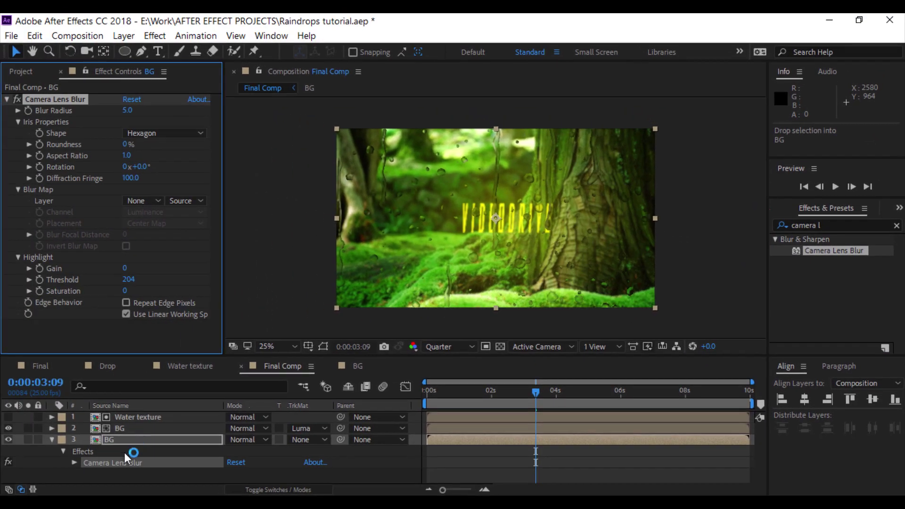
click(52, 440)
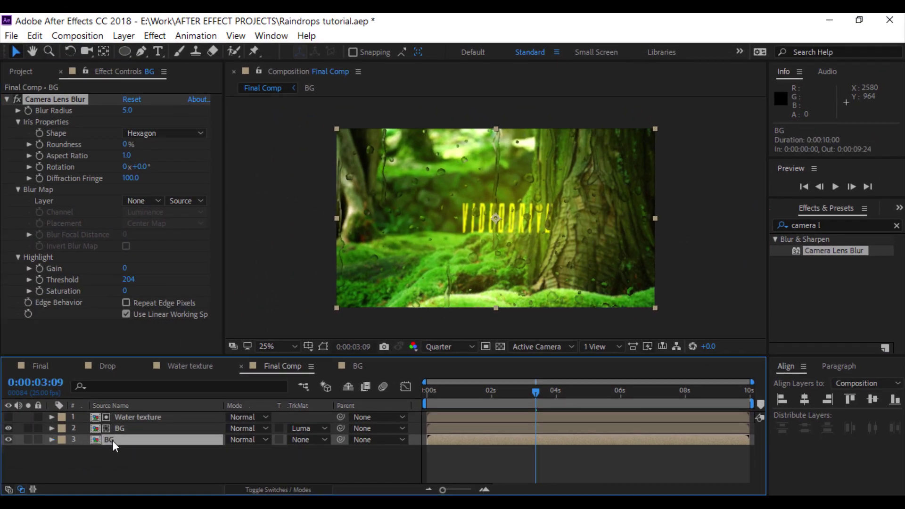
Step: Return to the start of Final Comp and set the lower BG layer's Camera Lens Blur radius to 16
drag(434, 393, 390, 388)
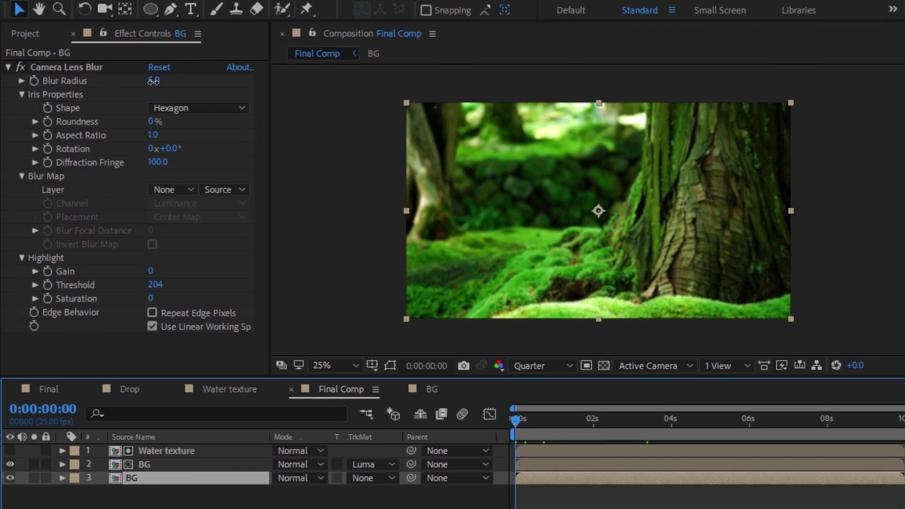
click(128, 110)
text(16)
key(Return)
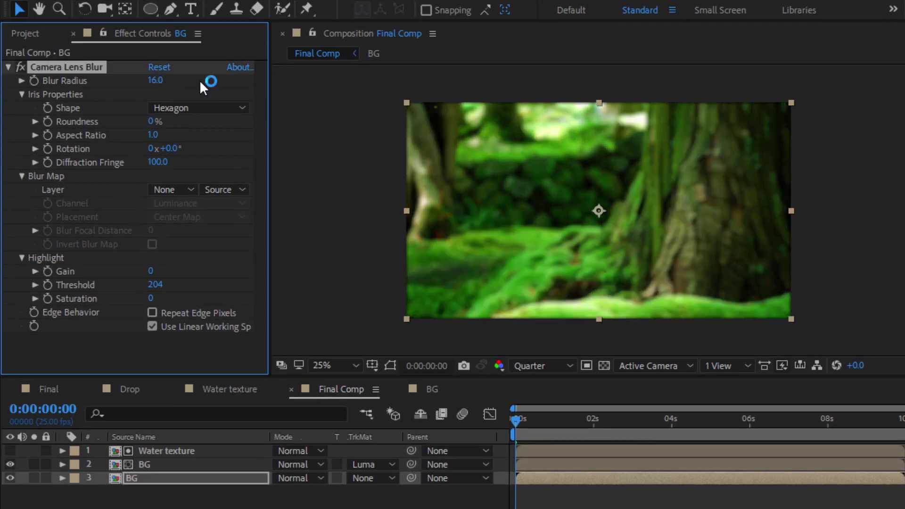
Step: Keyframe the lower BG layer's Blur Radius at 0 at 0:00:03:00, and preview from the start
drag(514, 421, 632, 420)
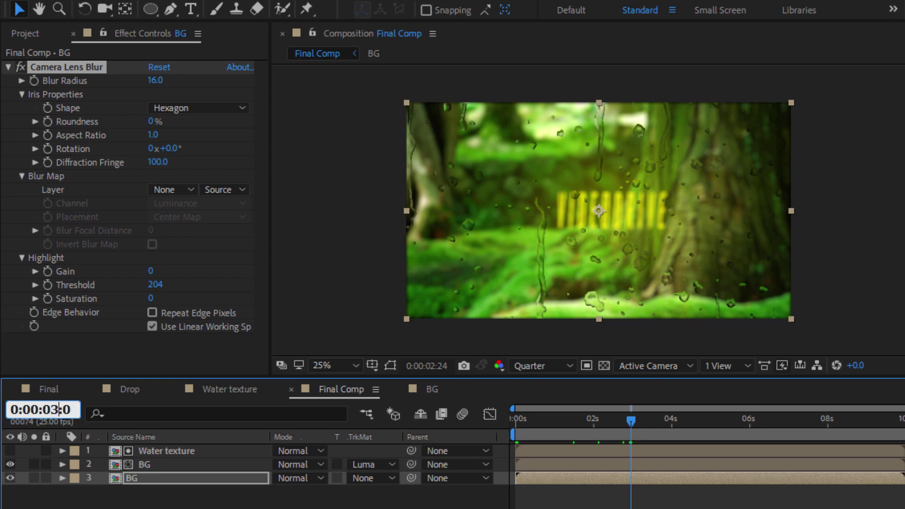
click(179, 492)
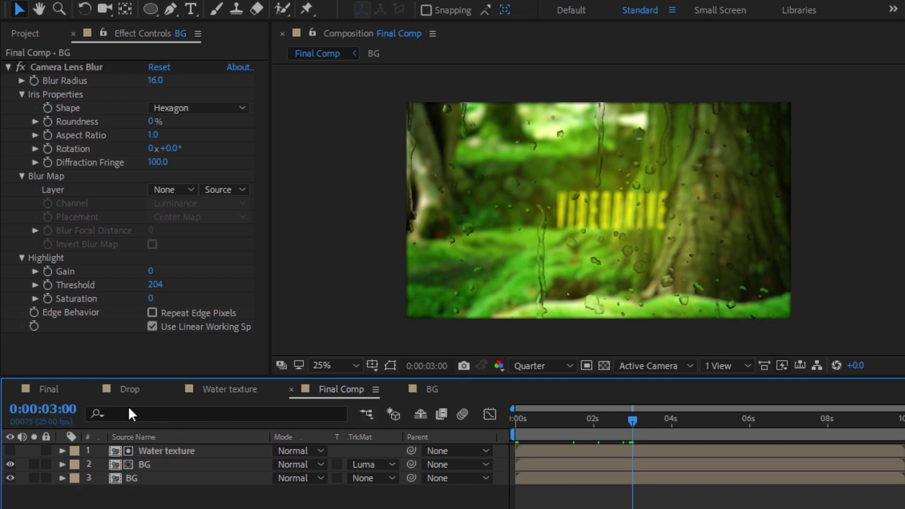
click(29, 70)
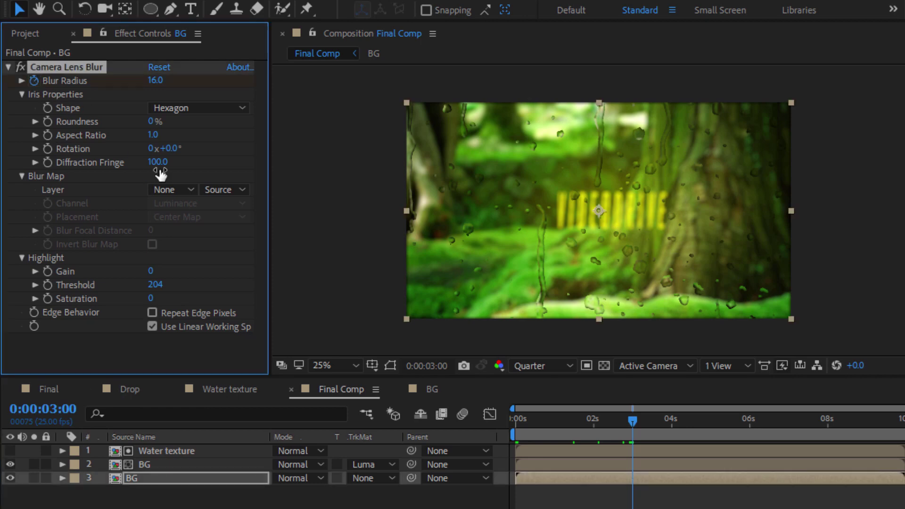
drag(155, 81, 122, 84)
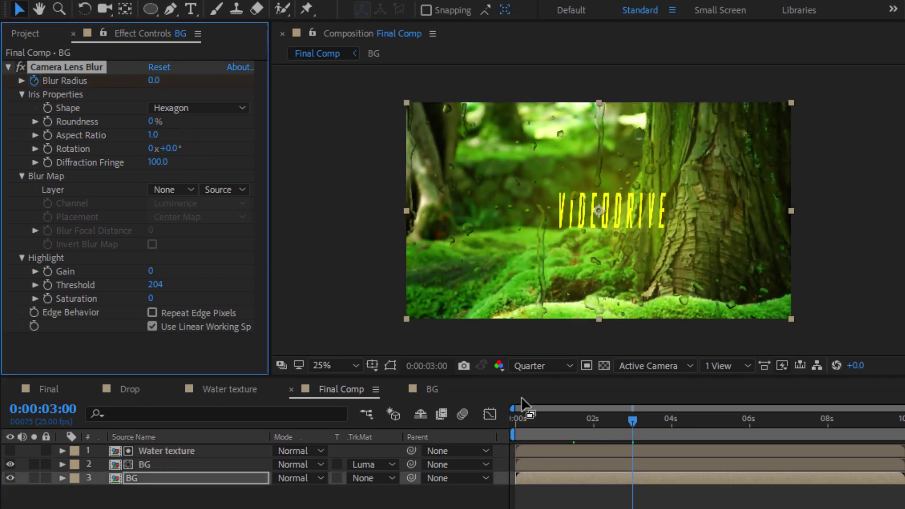
drag(582, 421, 479, 410)
key(space)
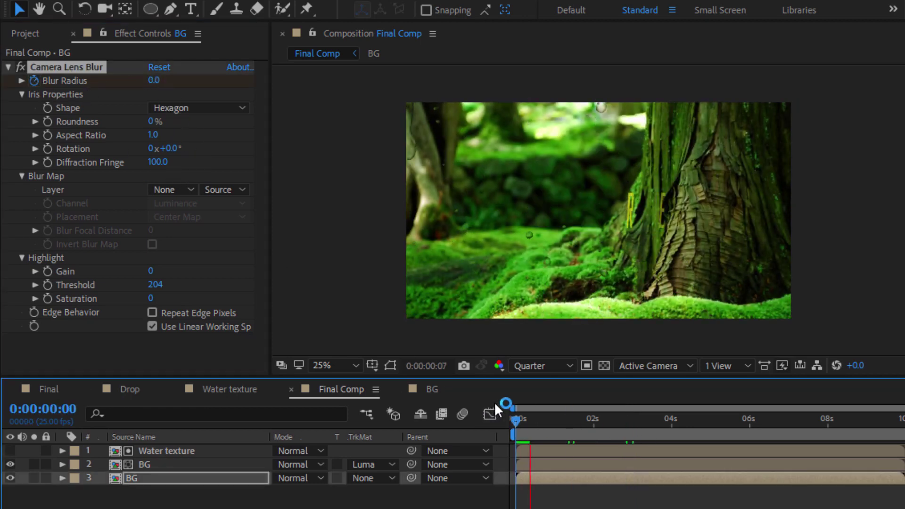
key(space)
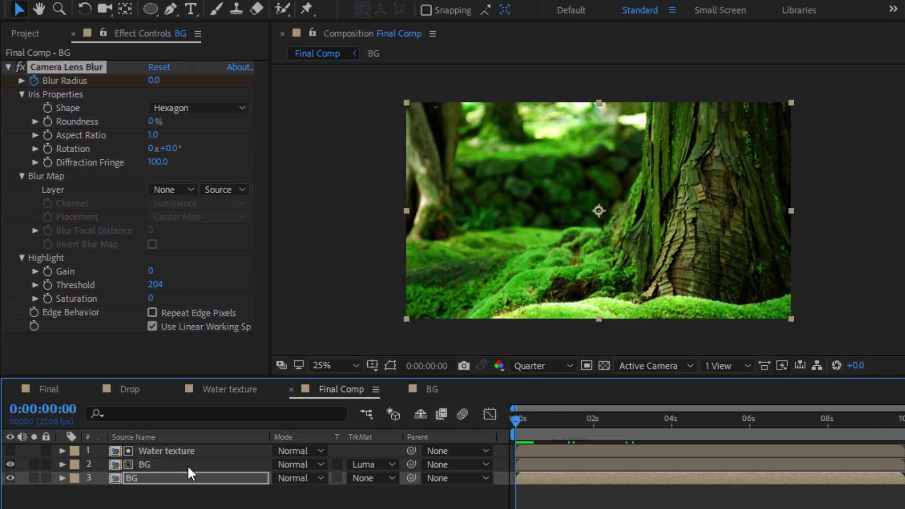
Step: Reveal the lower BG layer's keyframes, add a Blur Radius keyframe of 16 at 0:00:00:00, and preview the transition
click(171, 476)
key(u)
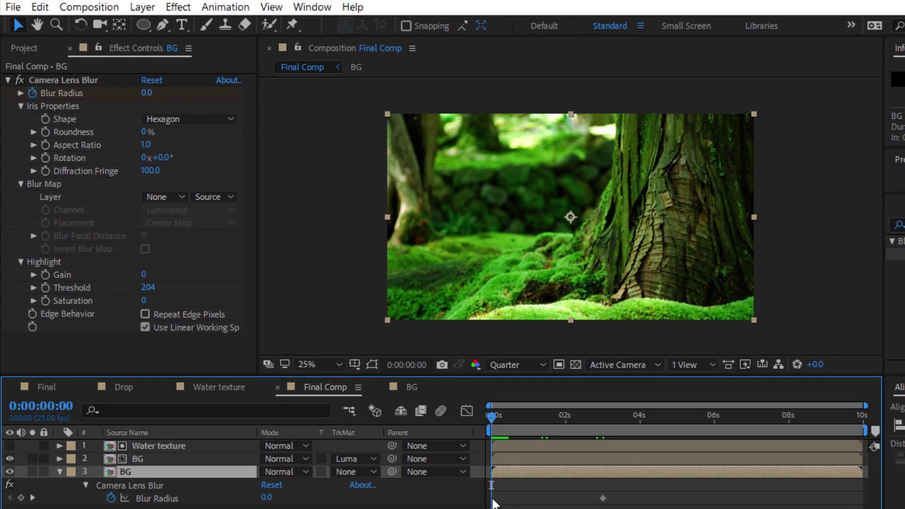
click(147, 92)
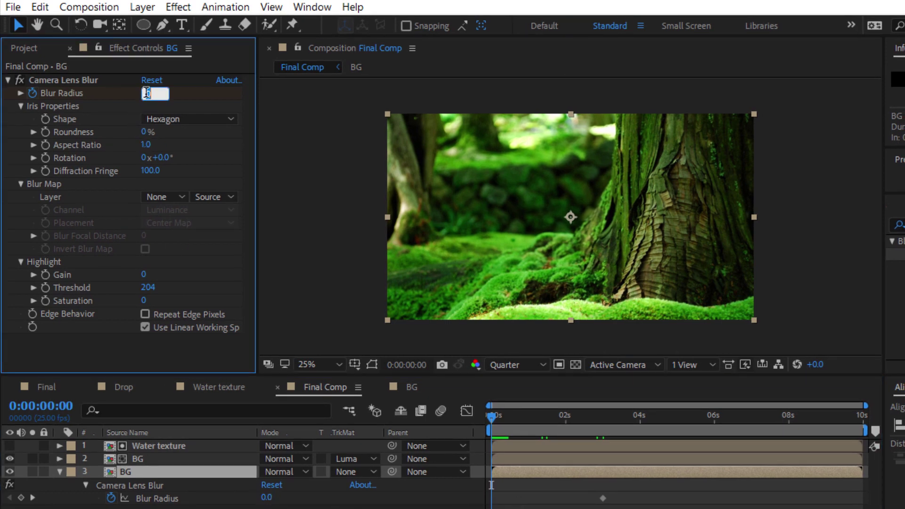
text(16)
key(Return)
drag(492, 418, 627, 427)
key(space)
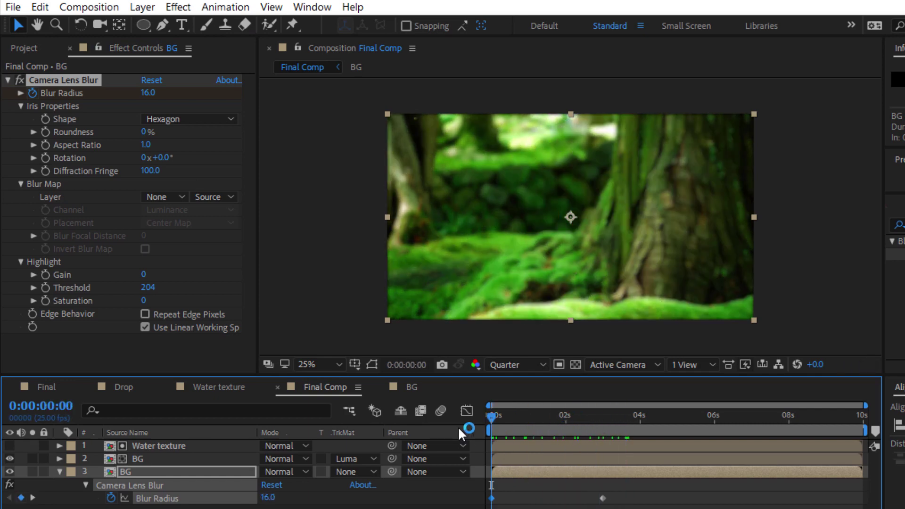
Step: Animate the upper BG layer's Blur Radius from 0 at 0:00:00:00 to 16 at 0:00:03:00, and preview the result
click(234, 460)
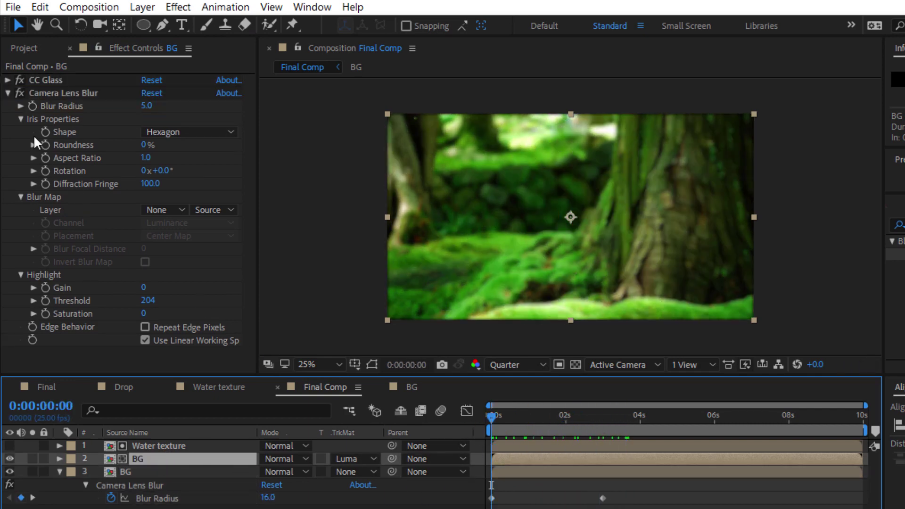
click(32, 106)
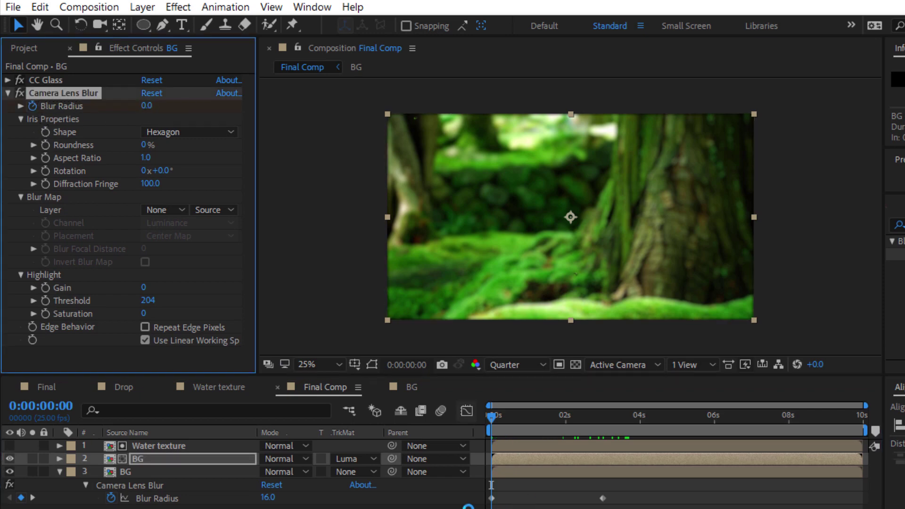
click(33, 497)
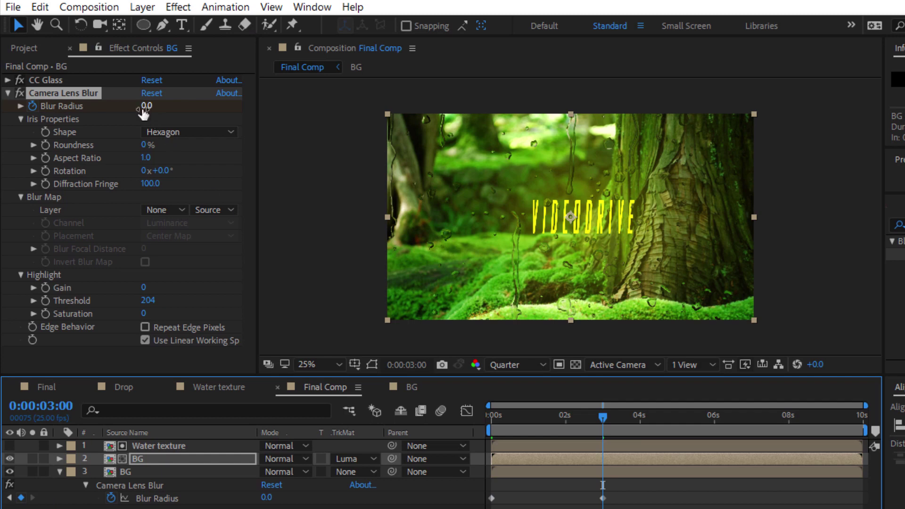
click(146, 108)
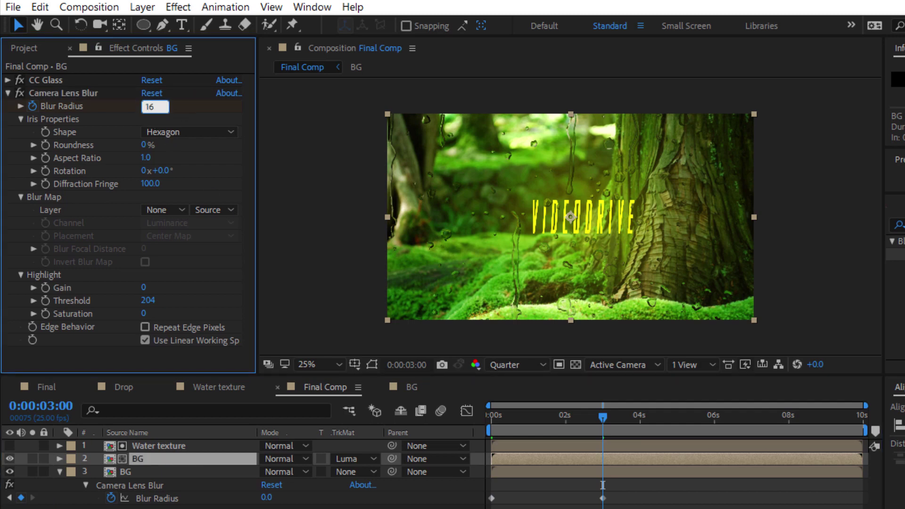
click(183, 112)
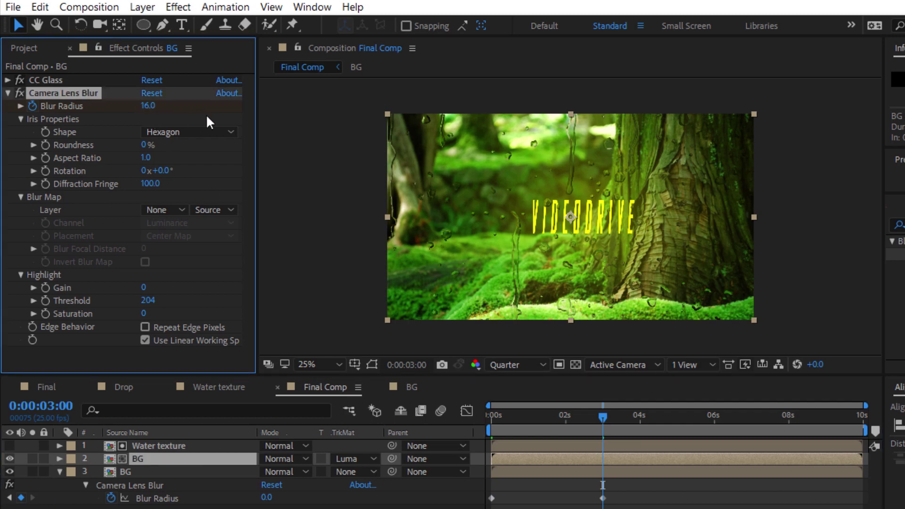
click(601, 416)
key(space)
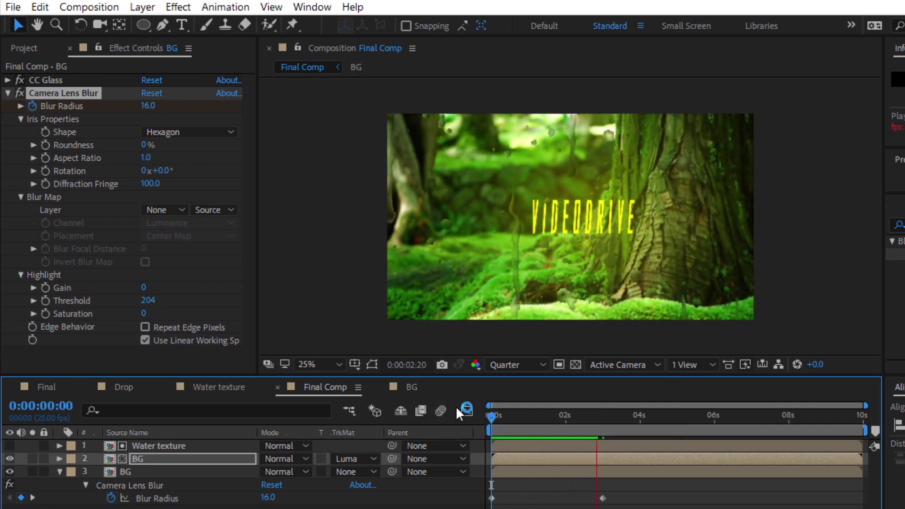
key(space)
Step: Move the upper BG layer's first Blur Radius keyframe to 0:00:02:17 and preview the faster focus change
click(143, 457)
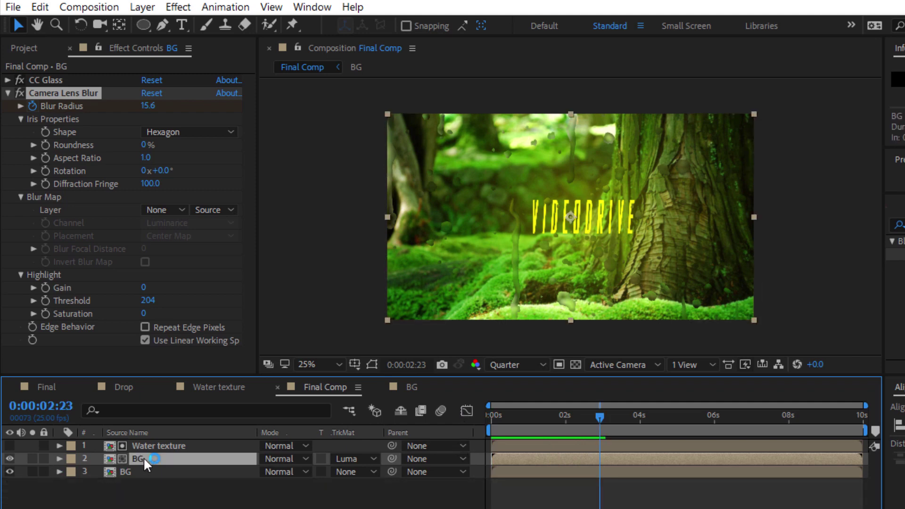
key(e)
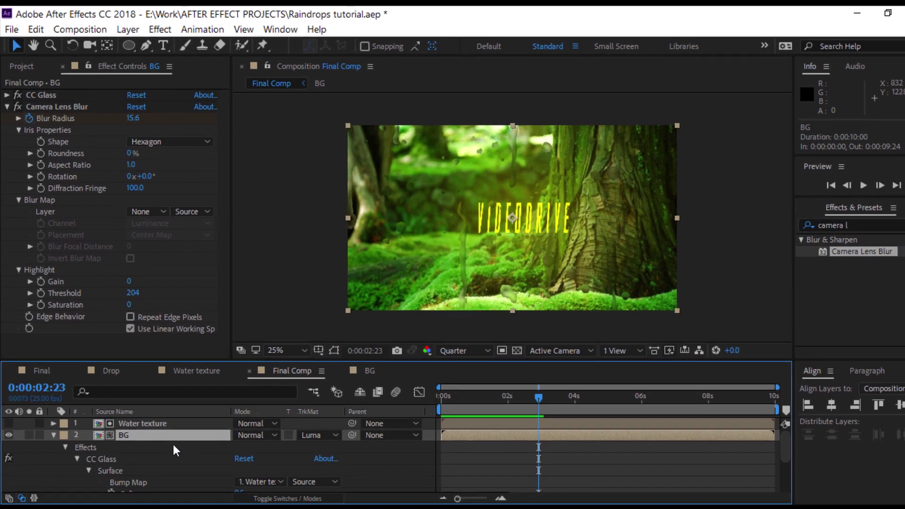
scroll(174, 444, down, 3)
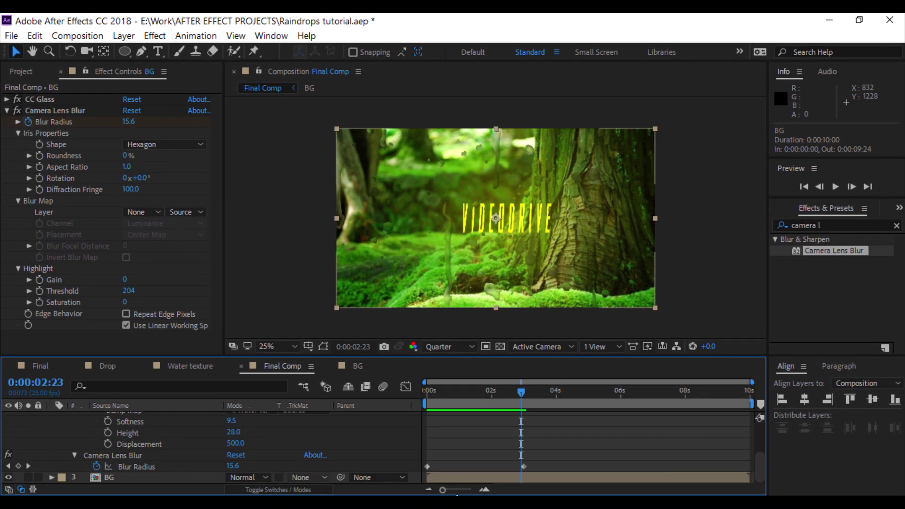
drag(429, 467, 512, 468)
drag(519, 389, 489, 390)
key(space)
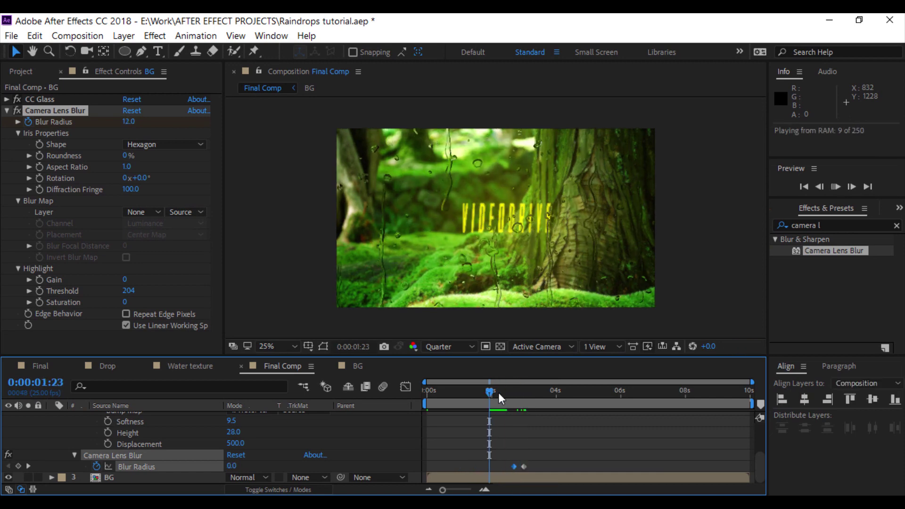
key(space)
Step: Align the lower BG layer's first Blur Radius keyframe with the upper layer's at 0:00:02:17
drag(490, 394, 514, 405)
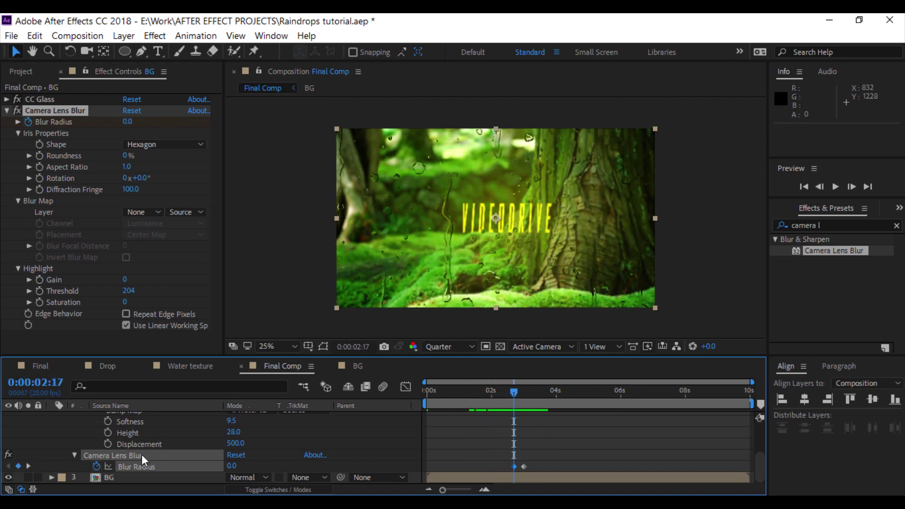
scroll(69, 419, up, 4)
scroll(168, 446, down, 4)
click(123, 476)
key(u)
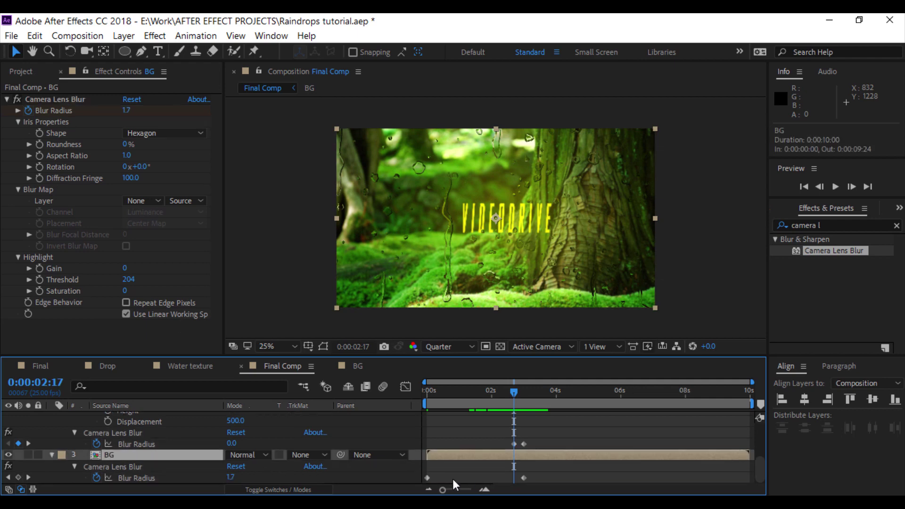
click(428, 478)
drag(429, 477, 515, 481)
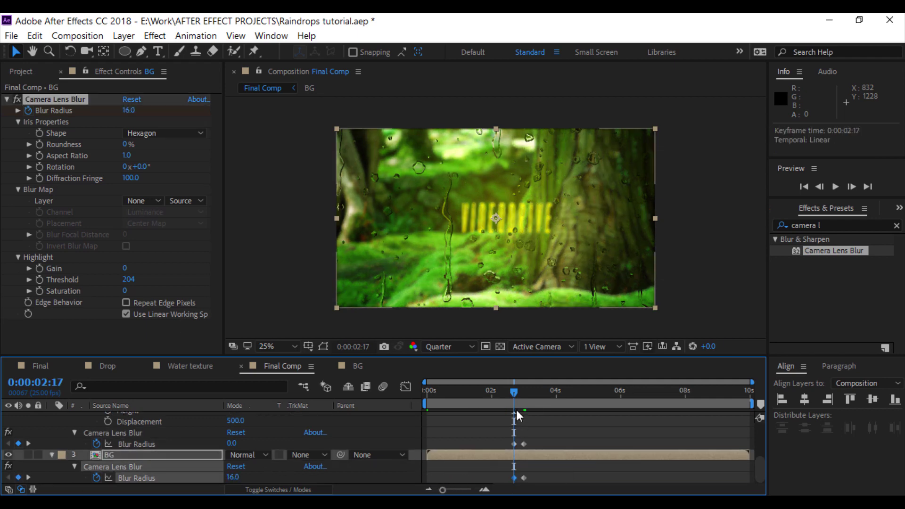
Step: Preview the focus shift between raindrops and background around two seconds, and replay Final Comp from the start
click(493, 389)
key(space)
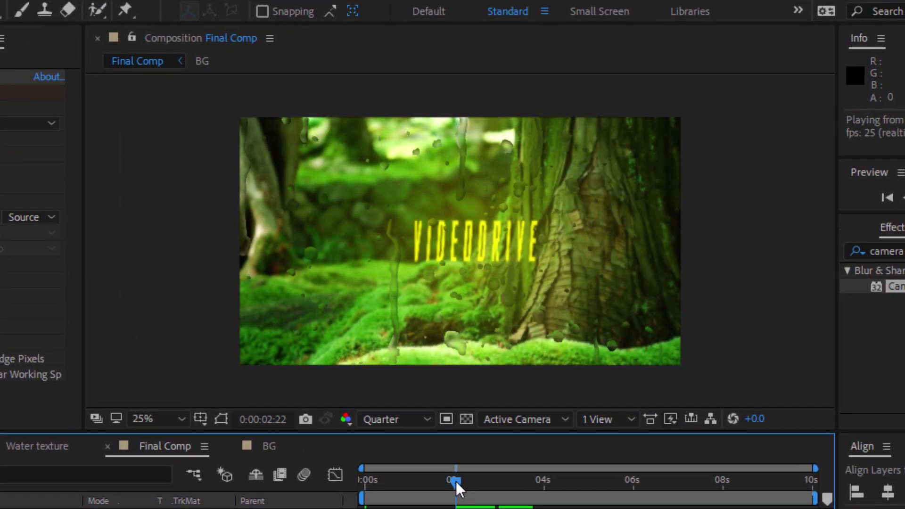
key(space)
click(416, 480)
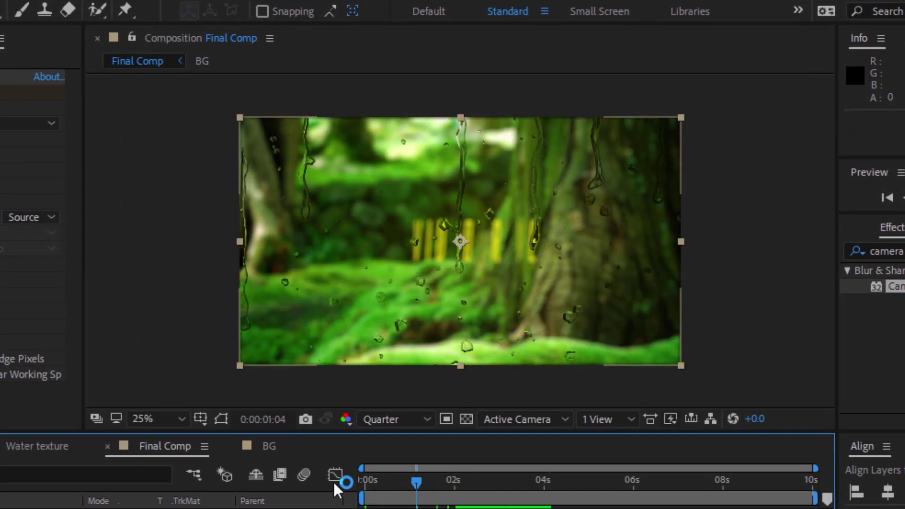
click(364, 481)
key(space)
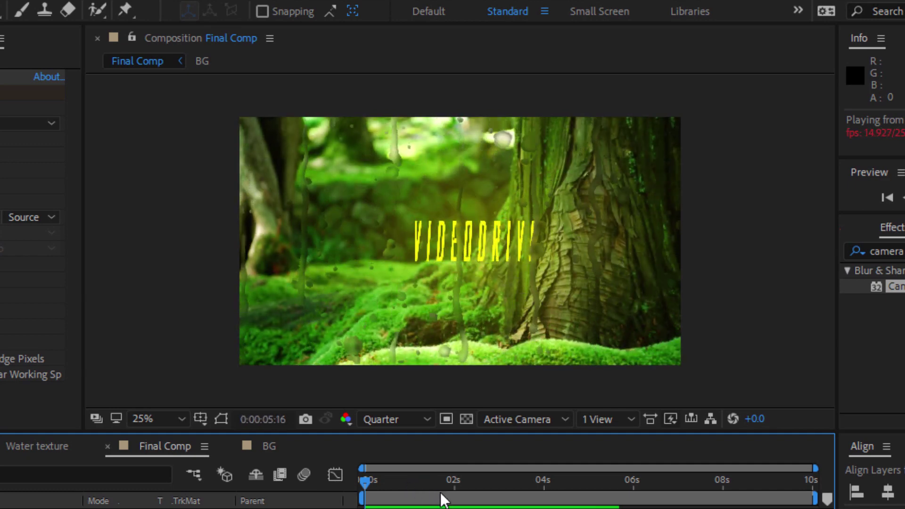
key(space)
Step: In the BG composition, move the VIDEODRIVE text's last Range Selector Offset keyframe to 0:00:06:00 and check the slower reveal
click(455, 482)
drag(467, 483, 499, 490)
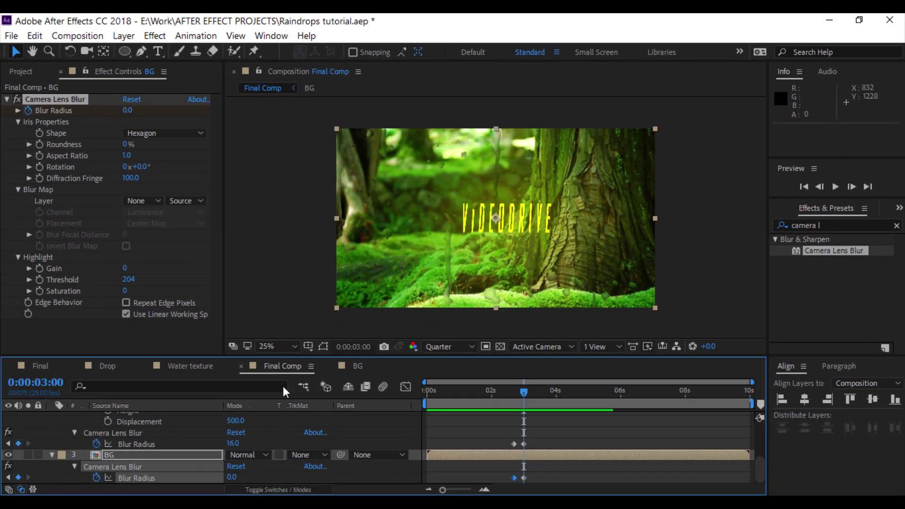
click(352, 367)
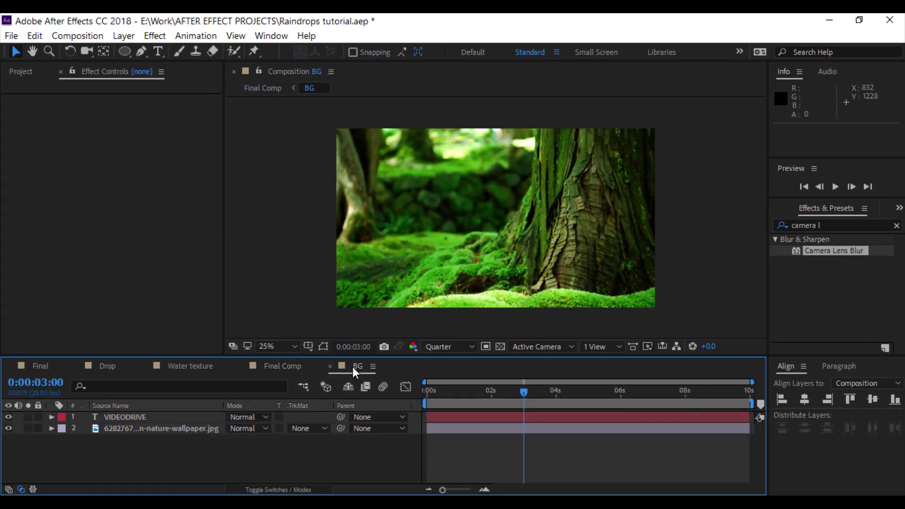
double_click(141, 418)
click(51, 417)
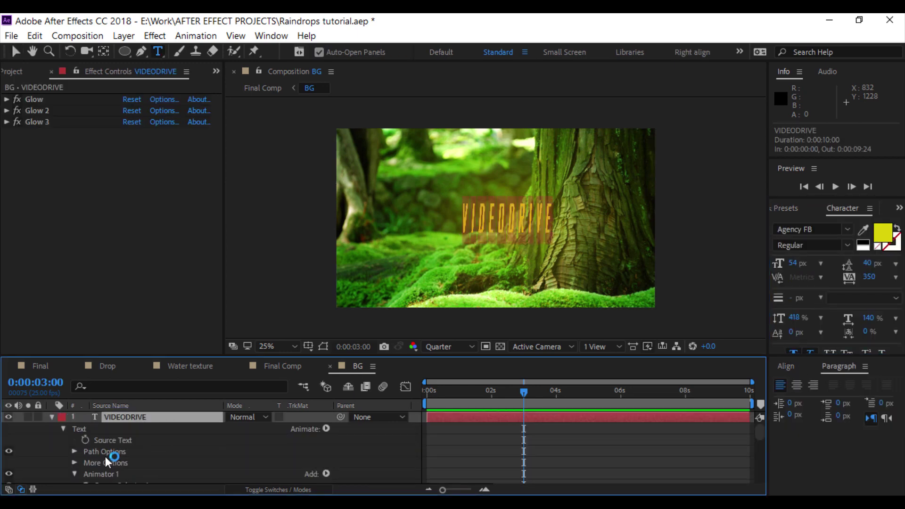
scroll(199, 456, down, 3)
drag(526, 451, 555, 451)
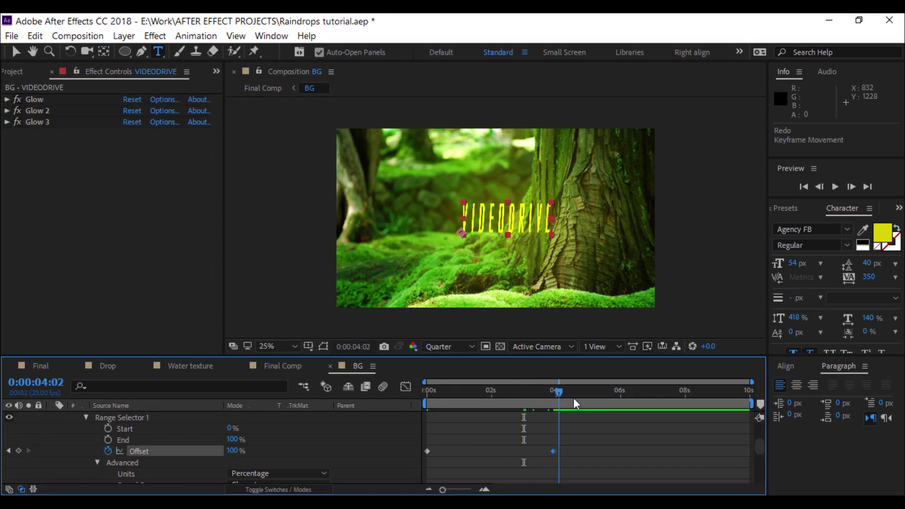
drag(578, 455, 621, 452)
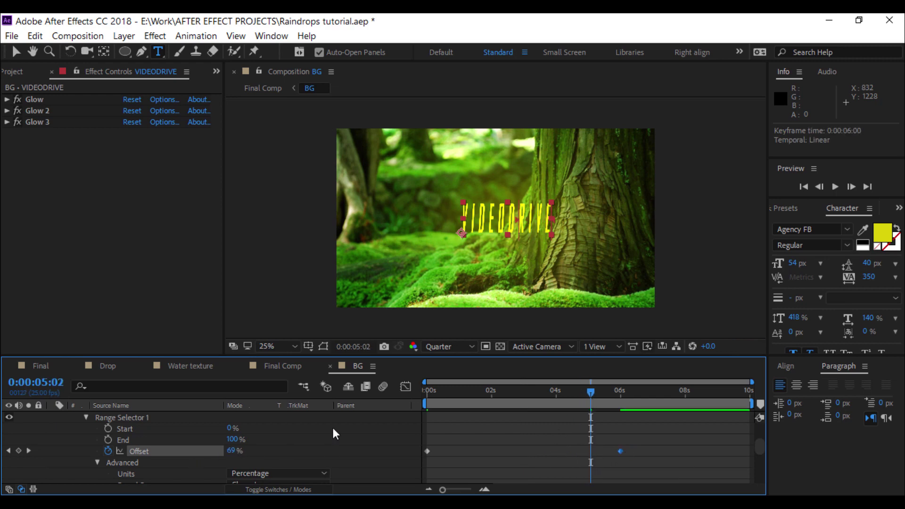
drag(503, 396, 556, 399)
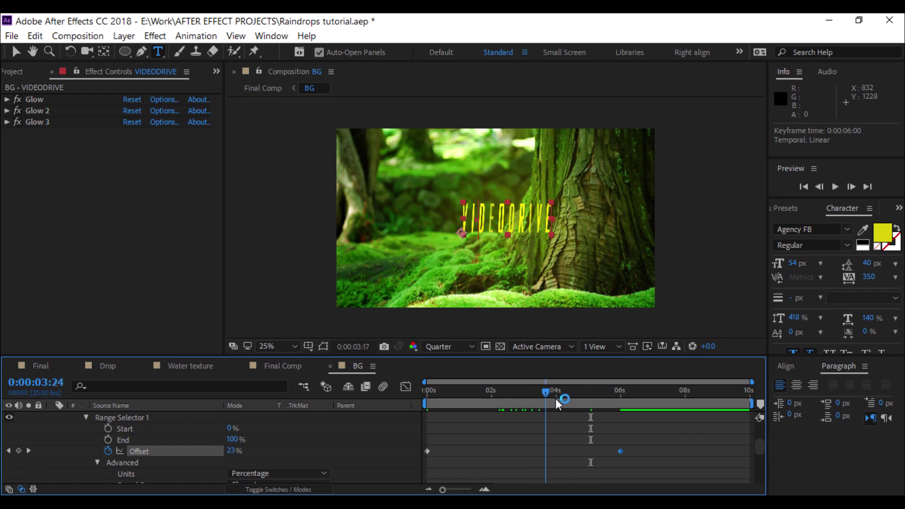
Step: Preview Final Comp from 0:00:02:00 to check the text reveal against the focus shift
click(285, 366)
drag(500, 393, 495, 392)
key(space)
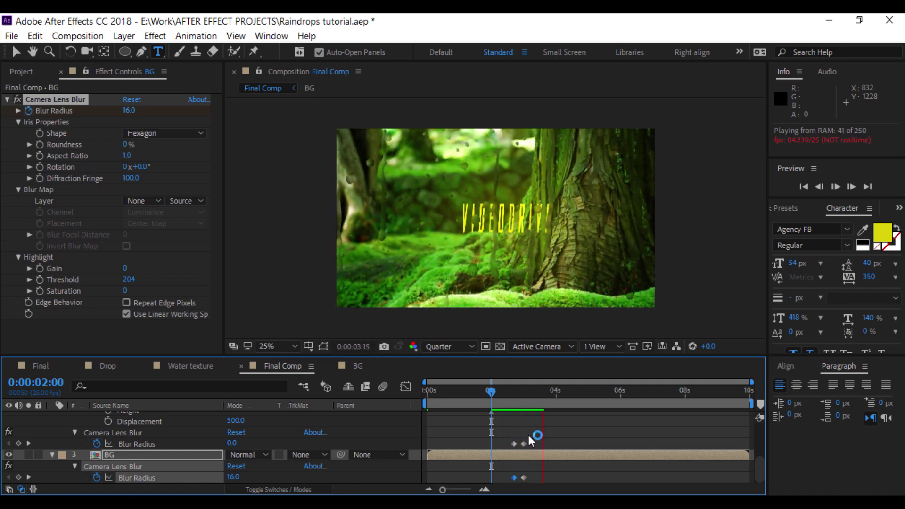
key(space)
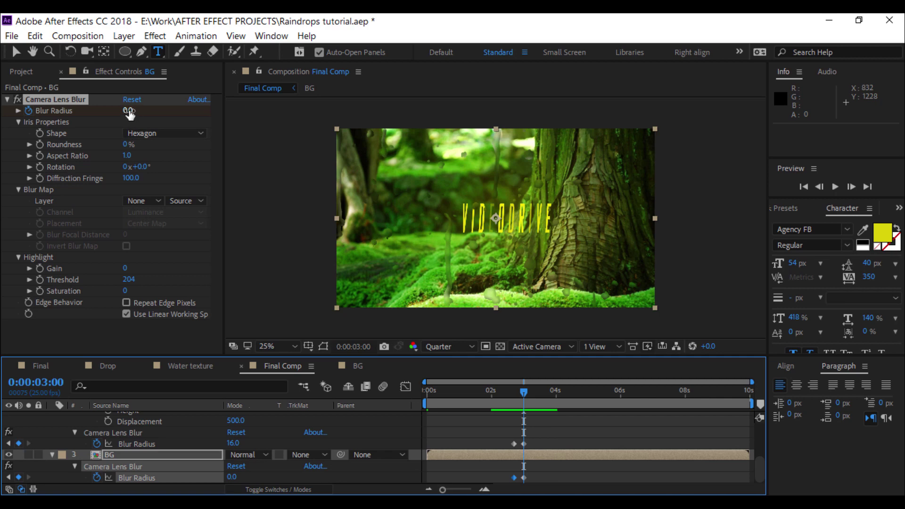
Step: Try a Camera Lens Blur radius of 3 on the lower BG layer at 0:00:03:00
drag(128, 110, 118, 112)
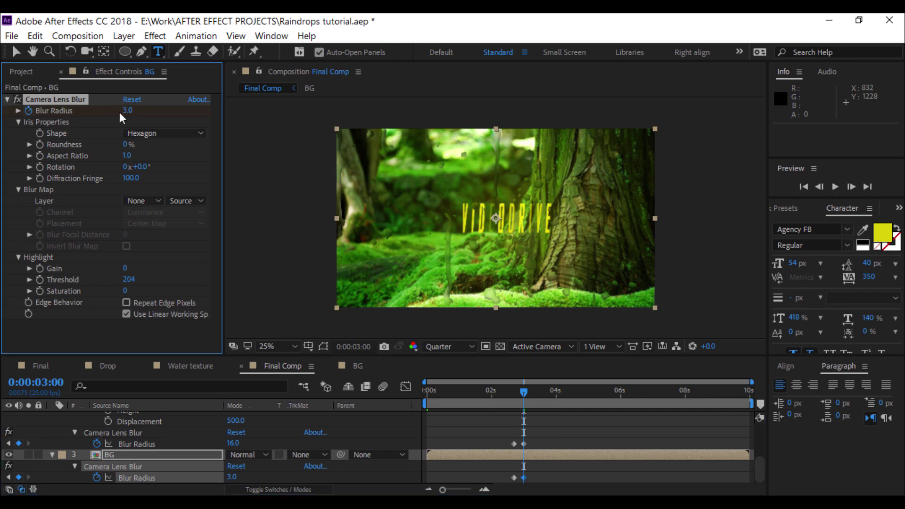
Step: Set the upper BG layer's Camera Lens Blur radius to 33 at 0:00:03:00 and preview the focus shift from 0:00:02:14
scroll(128, 415, up, 3)
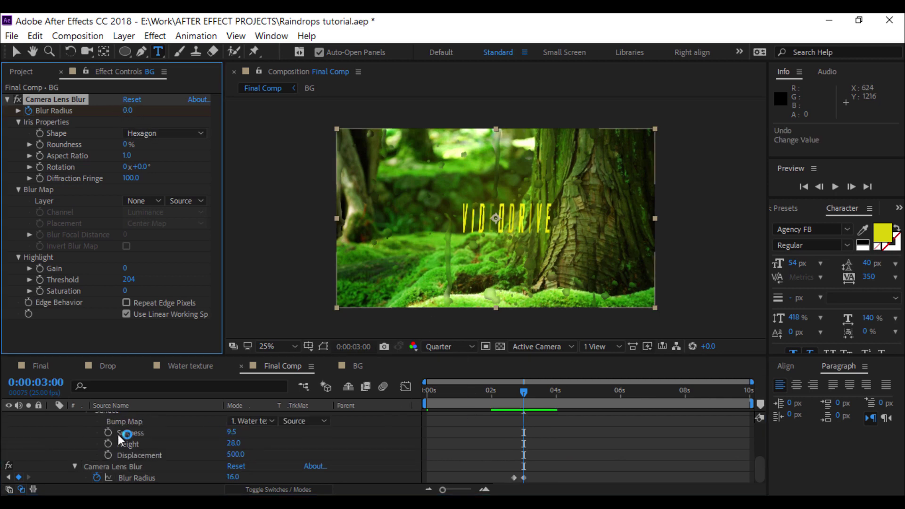
click(129, 415)
scroll(152, 428, down, 3)
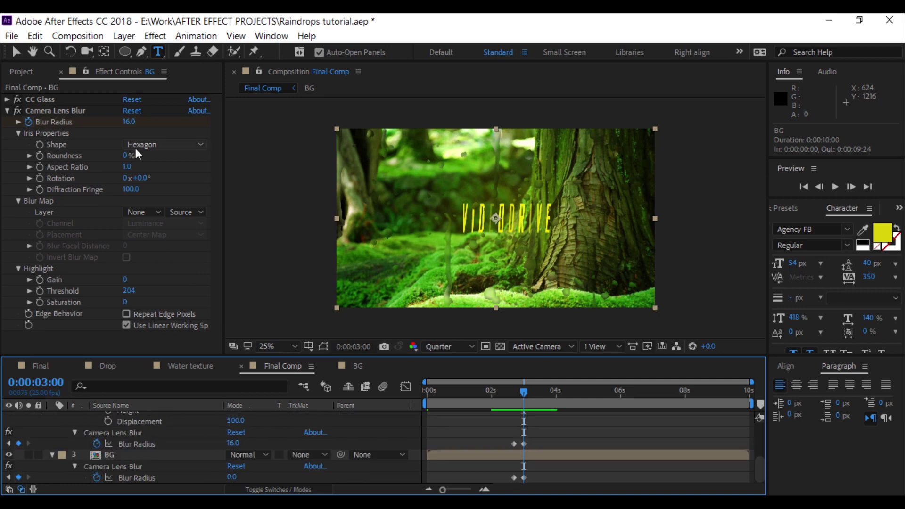
drag(129, 121, 140, 122)
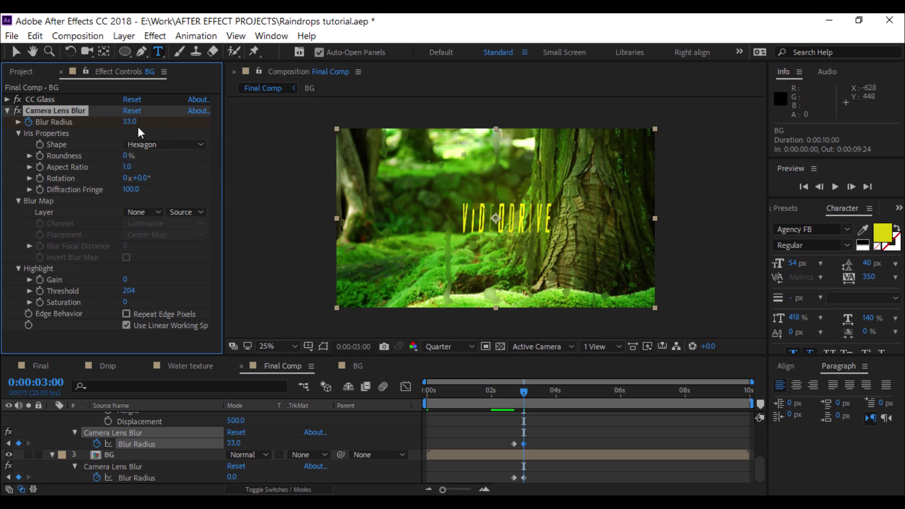
click(509, 392)
key(space)
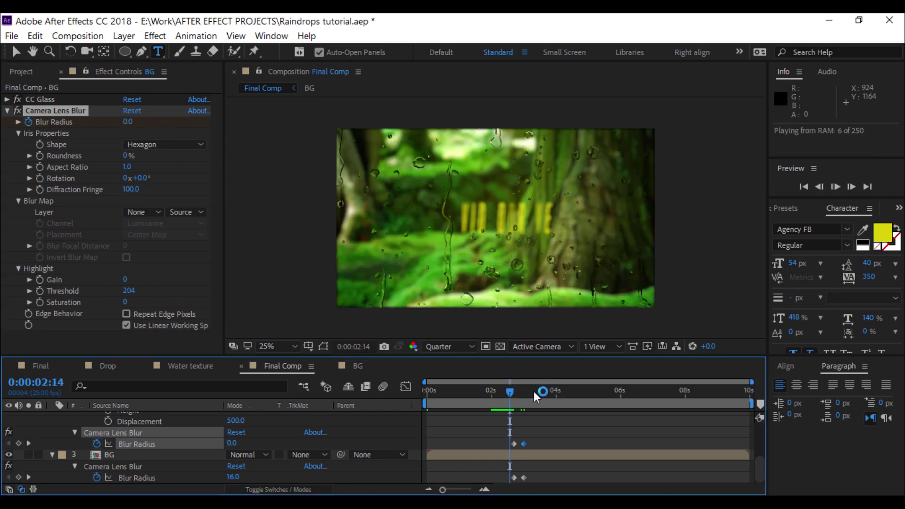